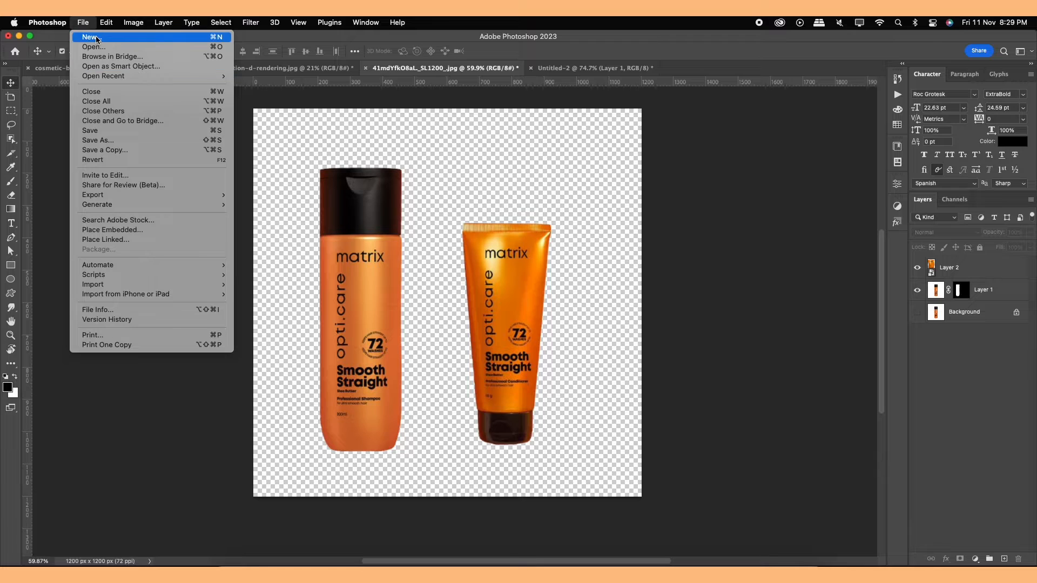
- Create a new portrait document of 1080 x 1920 pixels at 200 pixels/inch in RGB Color with a white background
left_click(91, 37)
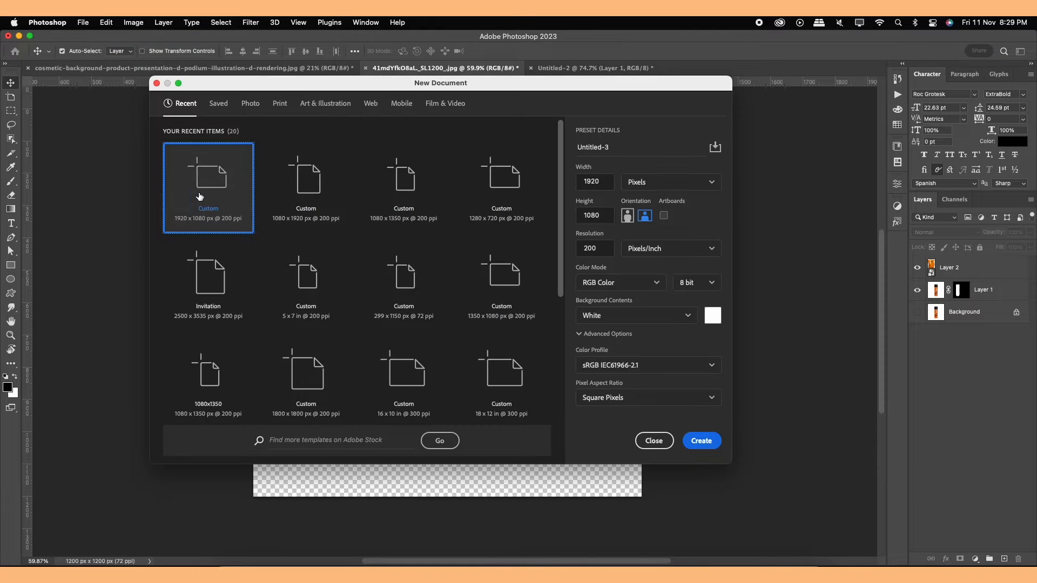
left_click(607, 184)
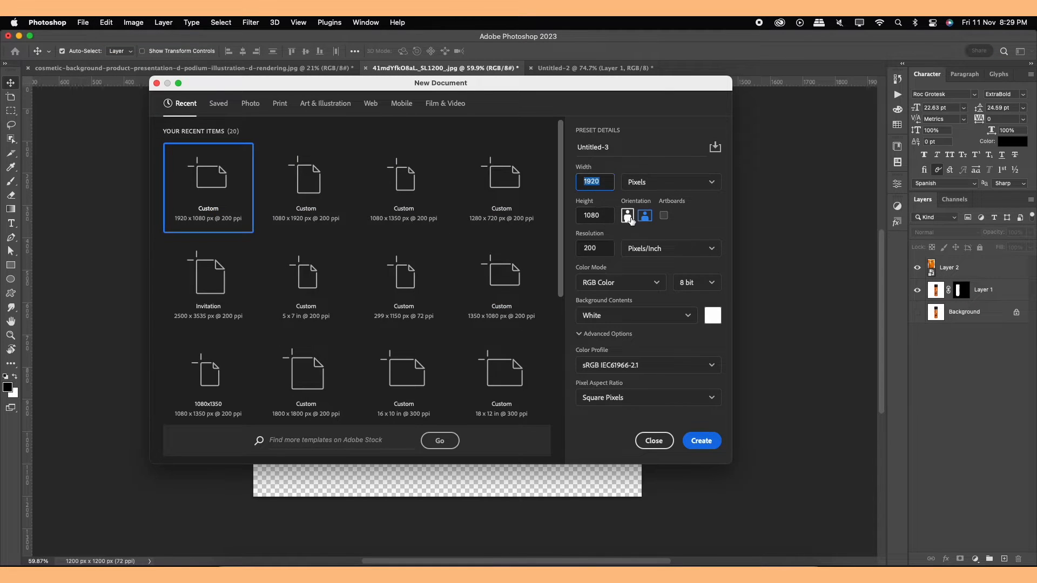
left_click(627, 216)
left_click(603, 214)
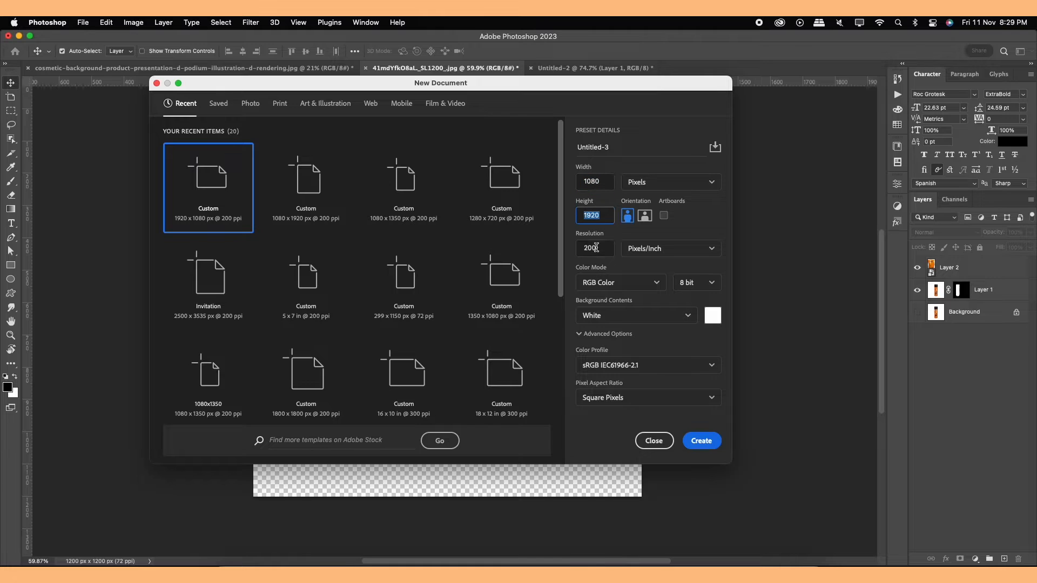
left_click(709, 446)
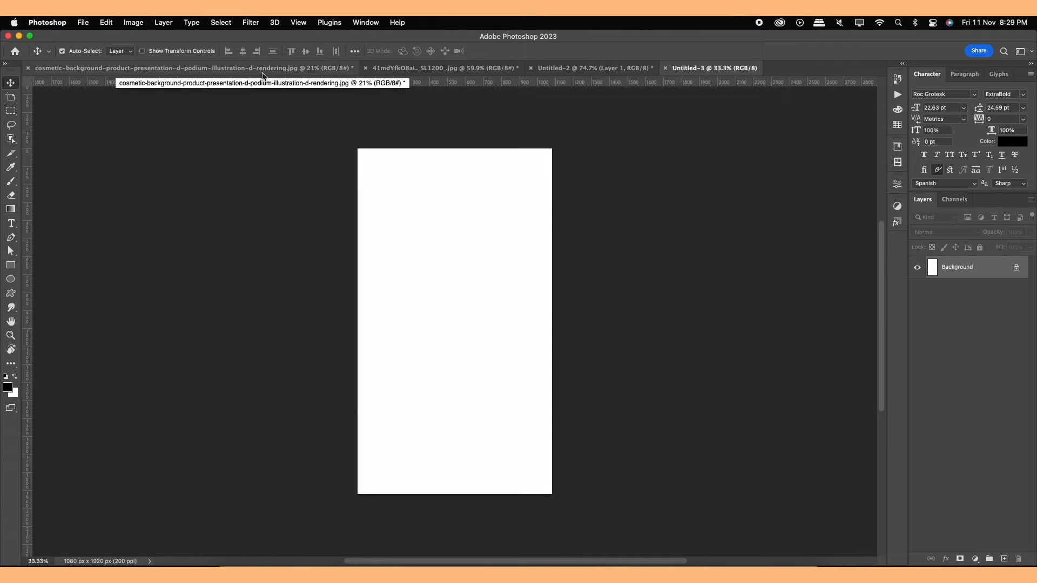
- Copy the entire green podium background image and paste it into the new Untitled-3 document
left_click(315, 69)
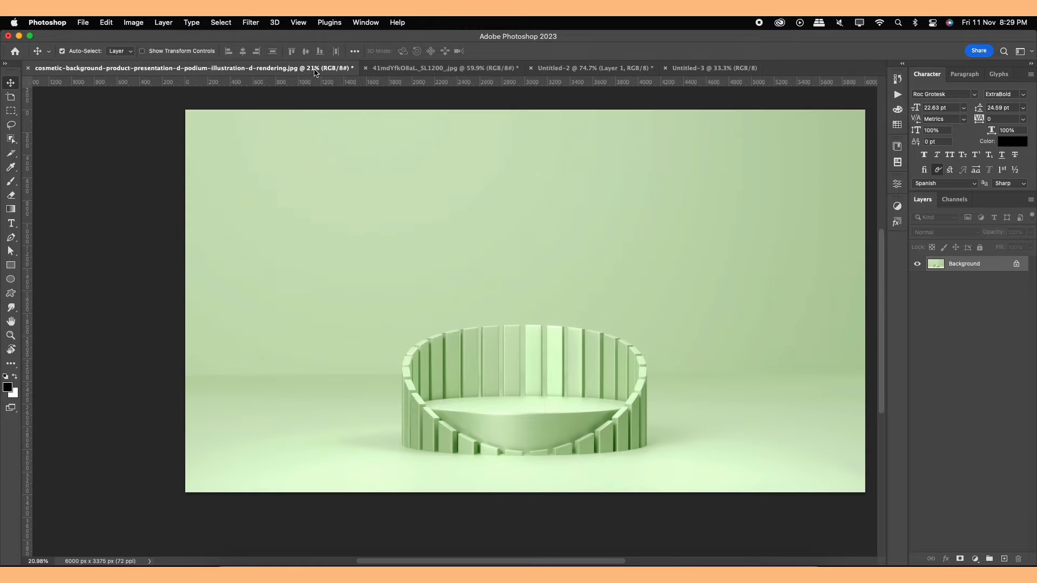
left_click_drag(559, 326, 517, 325)
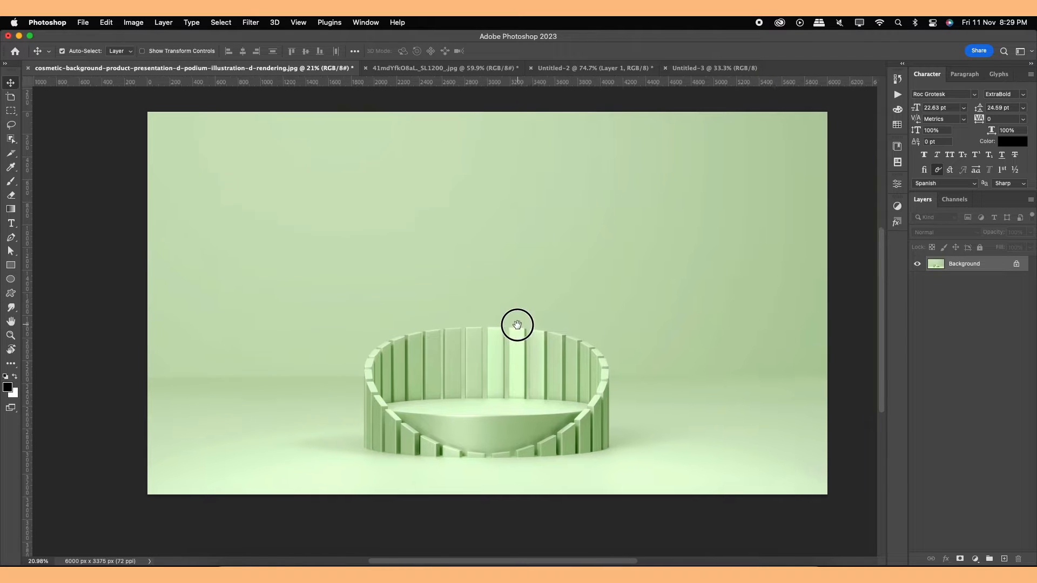
key("super+a")
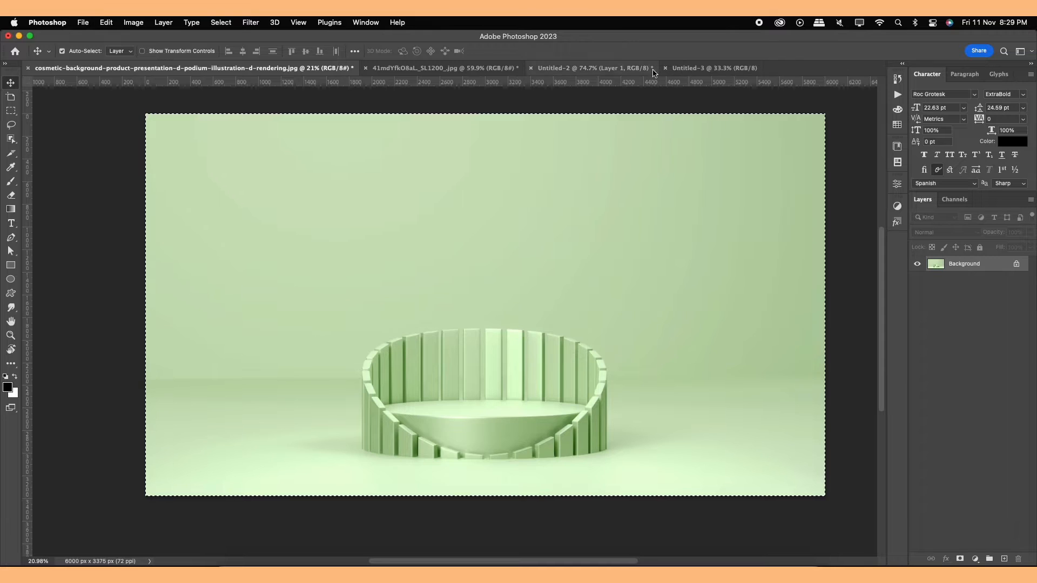
left_click(708, 69)
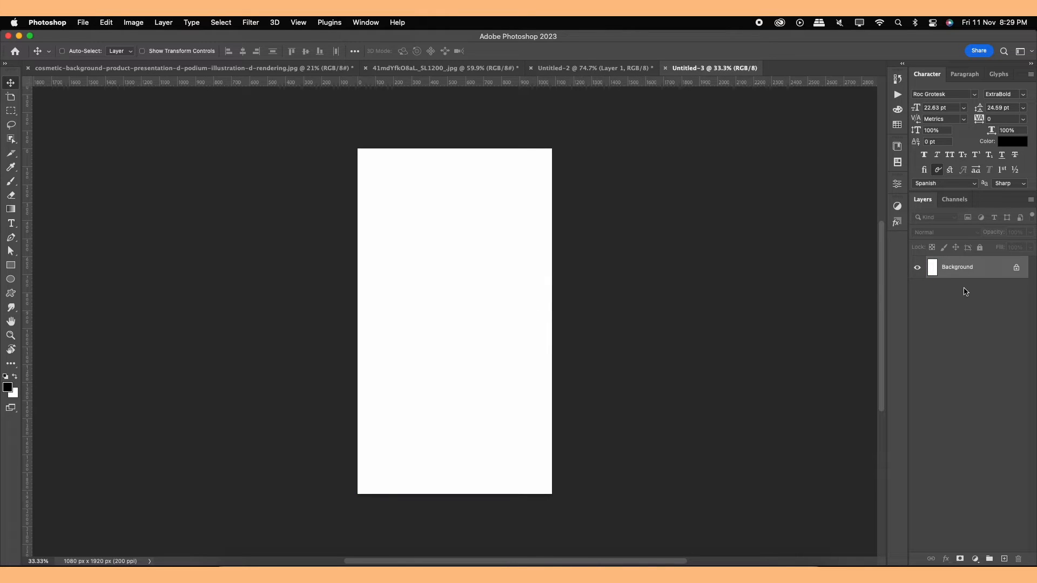
key("super+v")
- Convert the pasted podium layer to a smart object and scale it down, centring the podium in the lower part of the canvas
right_click(981, 276)
scroll(912, 540, "down", 5)
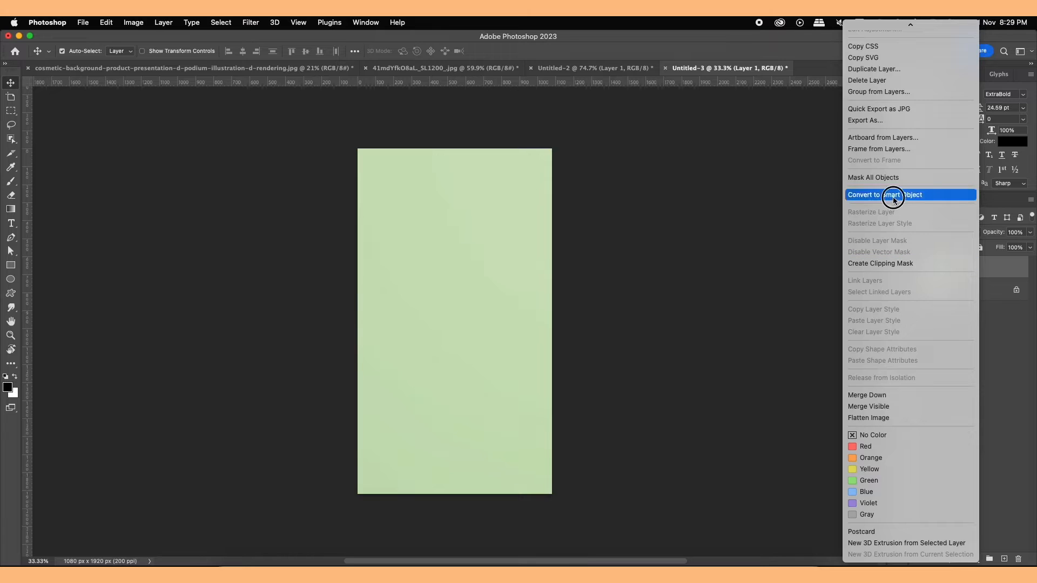
left_click(893, 196)
key("super+t")
left_click_drag(366, 155, 702, 348)
left_click_drag(796, 422, 360, 326)
key("Return")
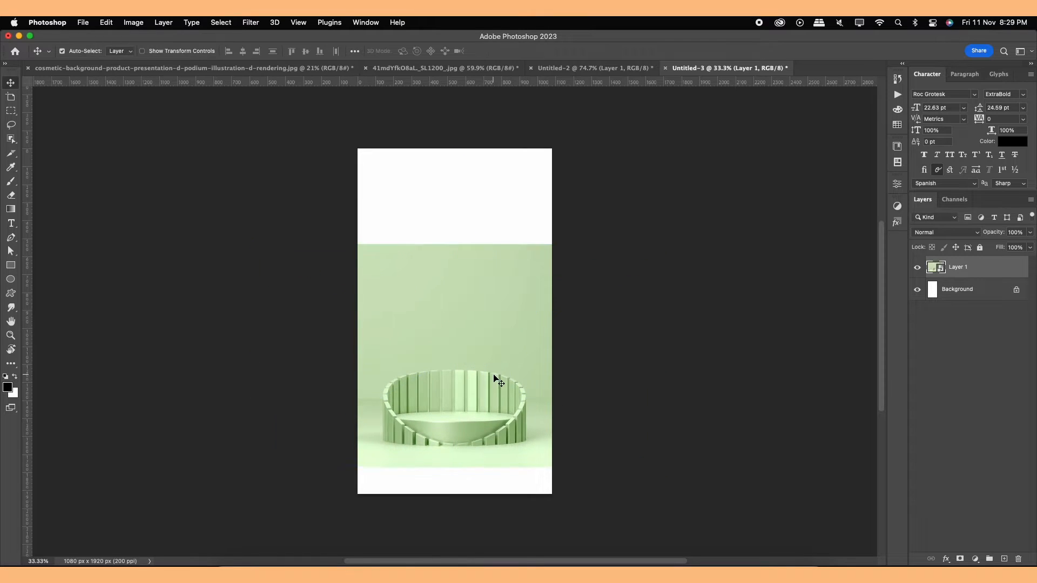
- Rasterize the scaled podium layer
key("super+a")
key("super+d")
right_click(974, 277)
left_click(911, 448)
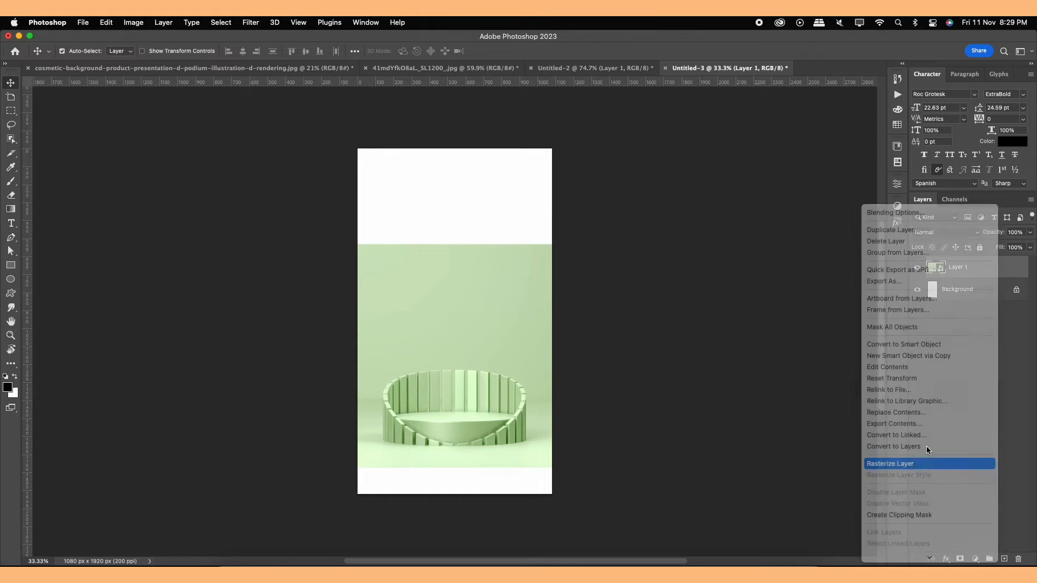
- Extend the floor over the blank strip below the podium with a Content-Aware fill at 100% opacity
key("m")
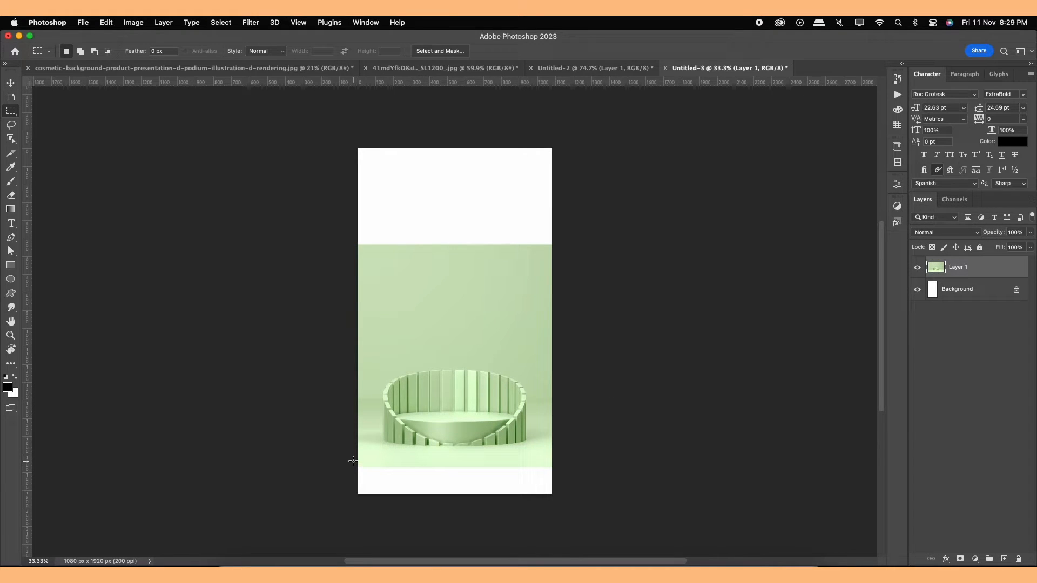
left_click_drag(353, 462, 582, 523)
left_click(111, 22)
left_click(116, 187)
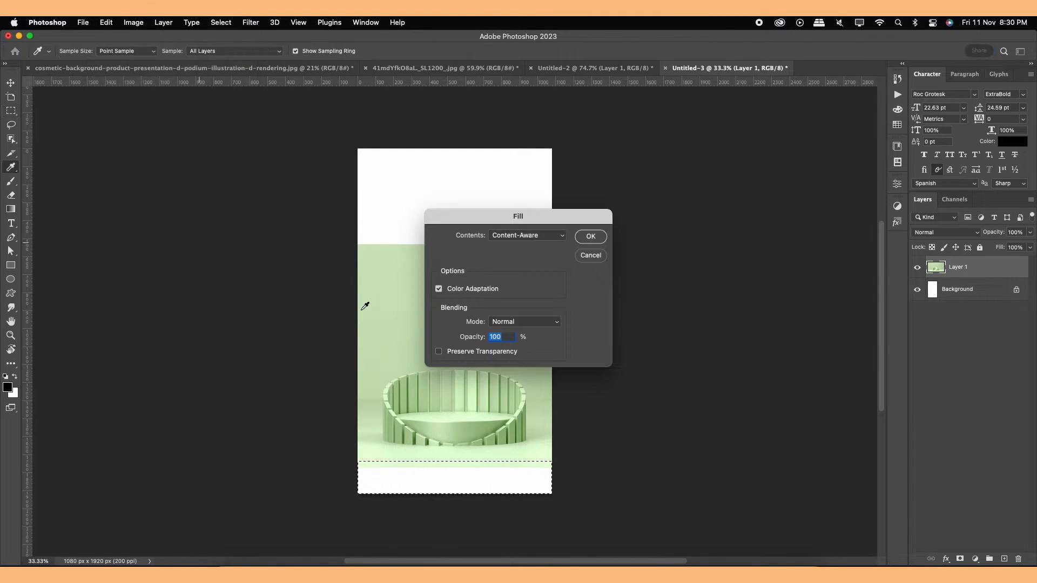
left_click(520, 237)
left_click(520, 236)
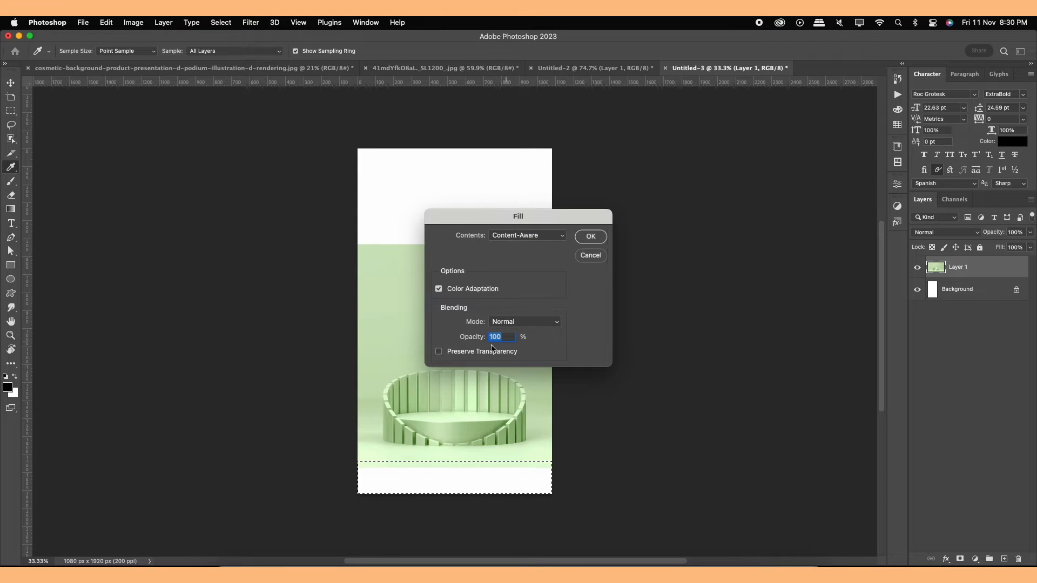
left_click(590, 236)
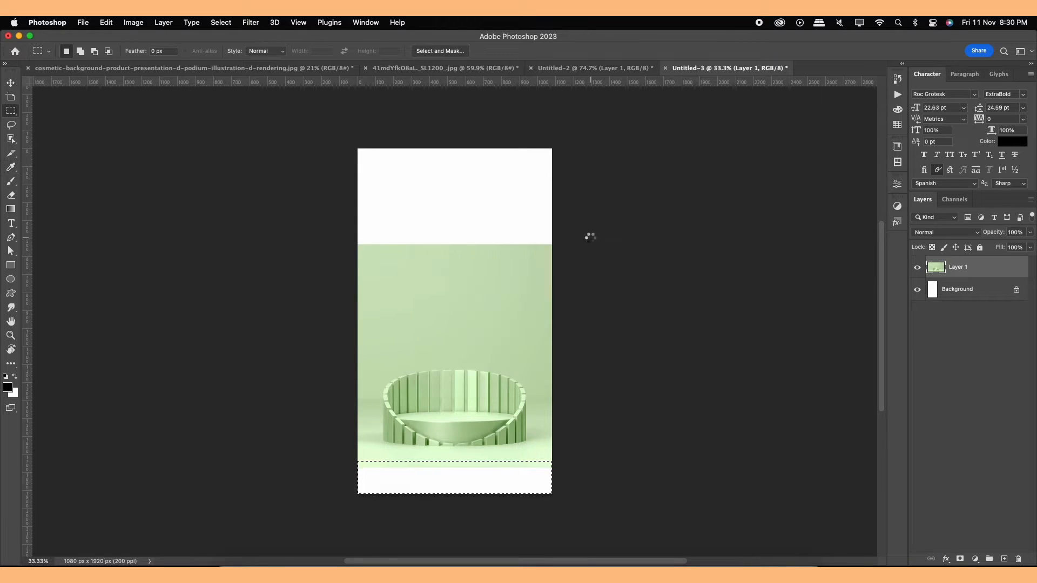
key("super+d")
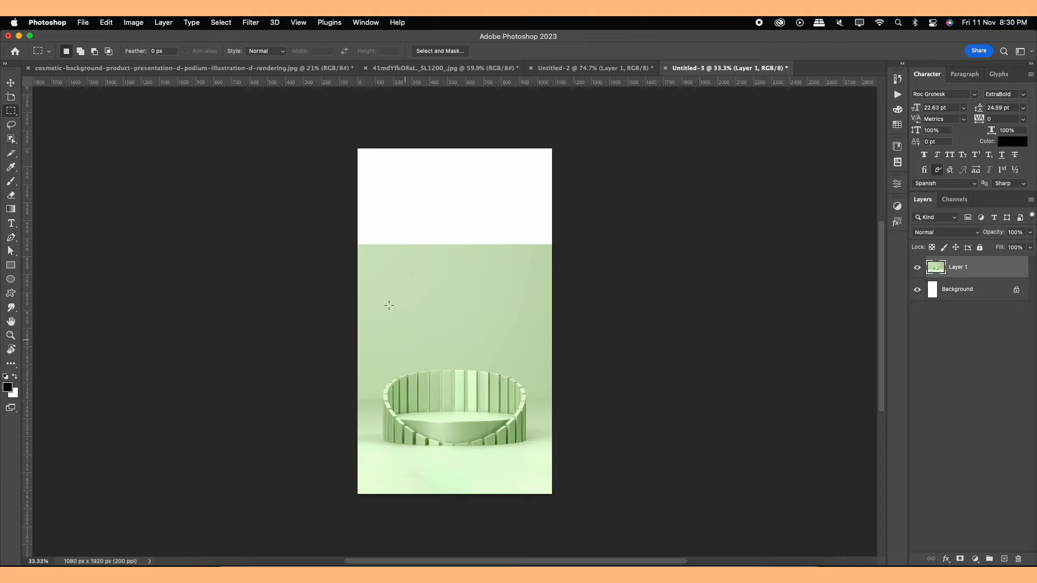
- Extend the wall over the blank area above the podium image with a Content-Aware fill
left_click_drag(349, 144, 573, 248)
left_click(107, 22)
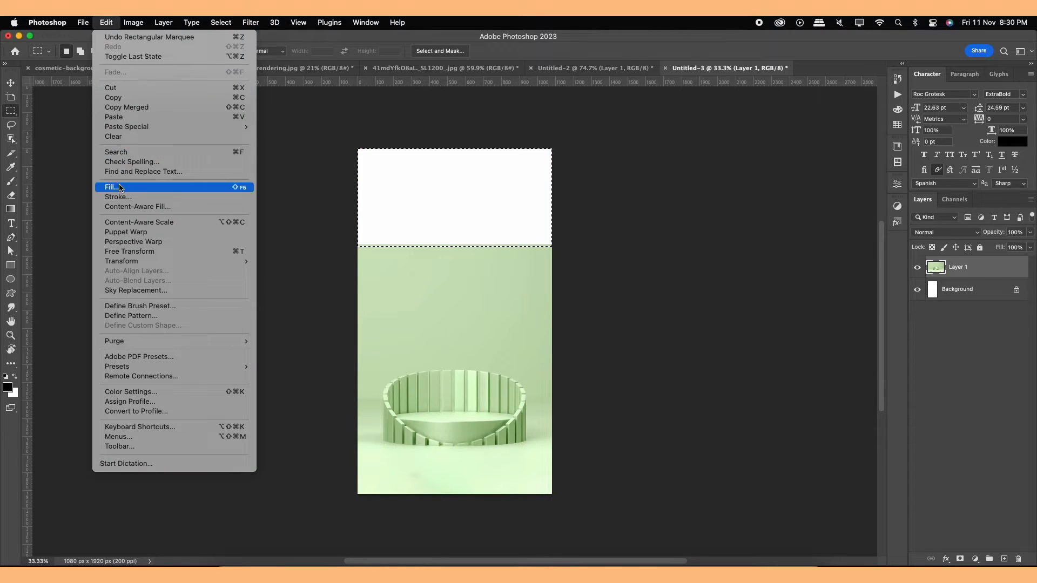
left_click(162, 187)
left_click(590, 238)
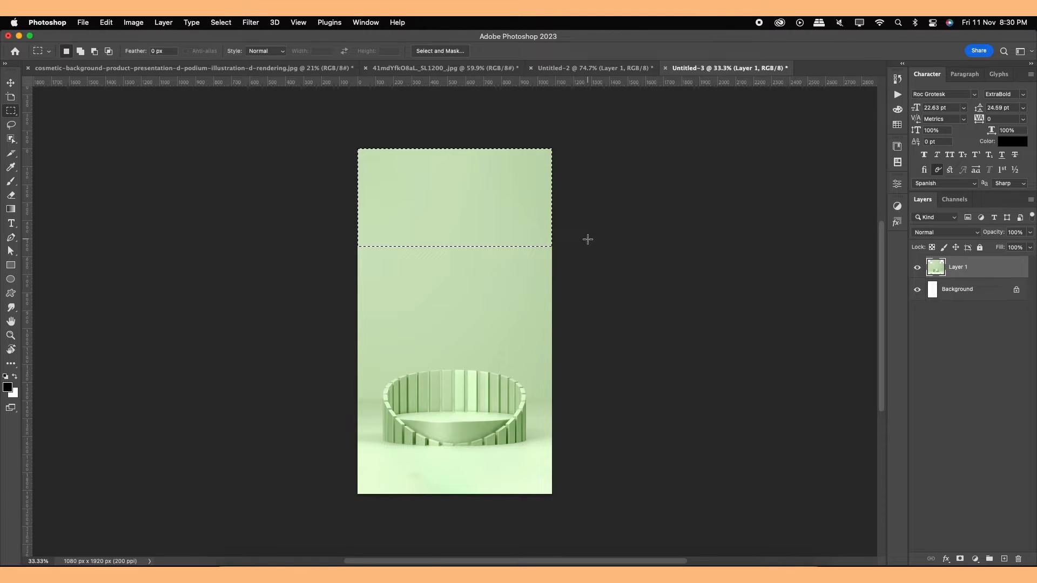
key("super+d")
left_click(12, 84)
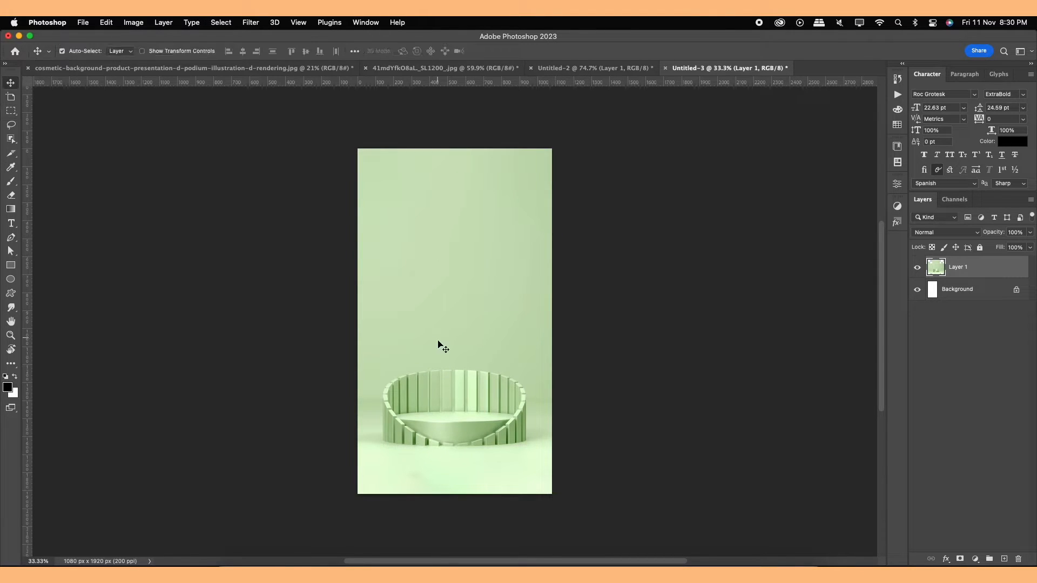
- Convert the masked shampoo bottle layer in the product image document to a smart object
left_click(161, 69)
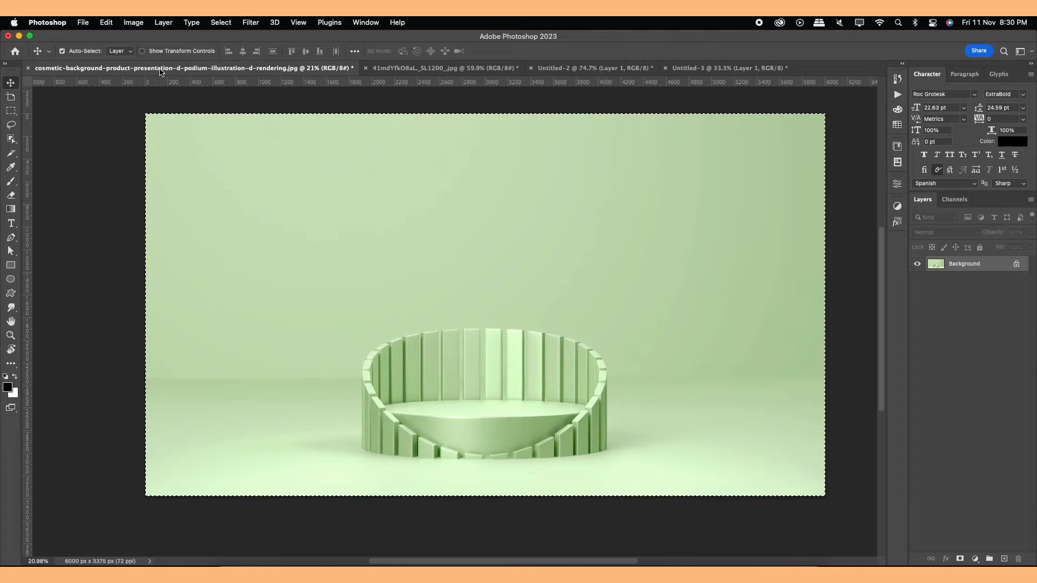
left_click(415, 68)
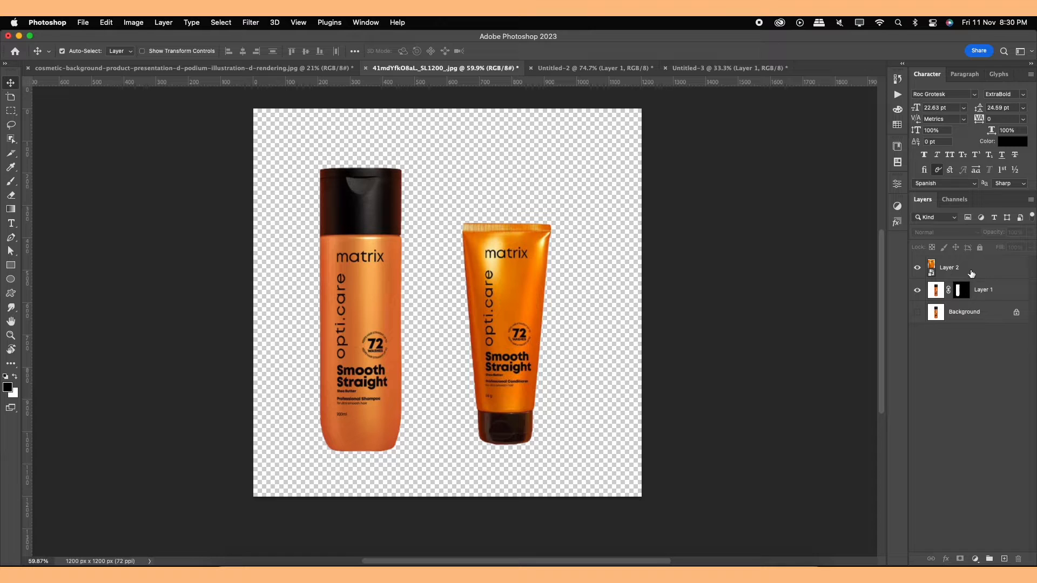
right_click(1001, 294)
left_click(1003, 290)
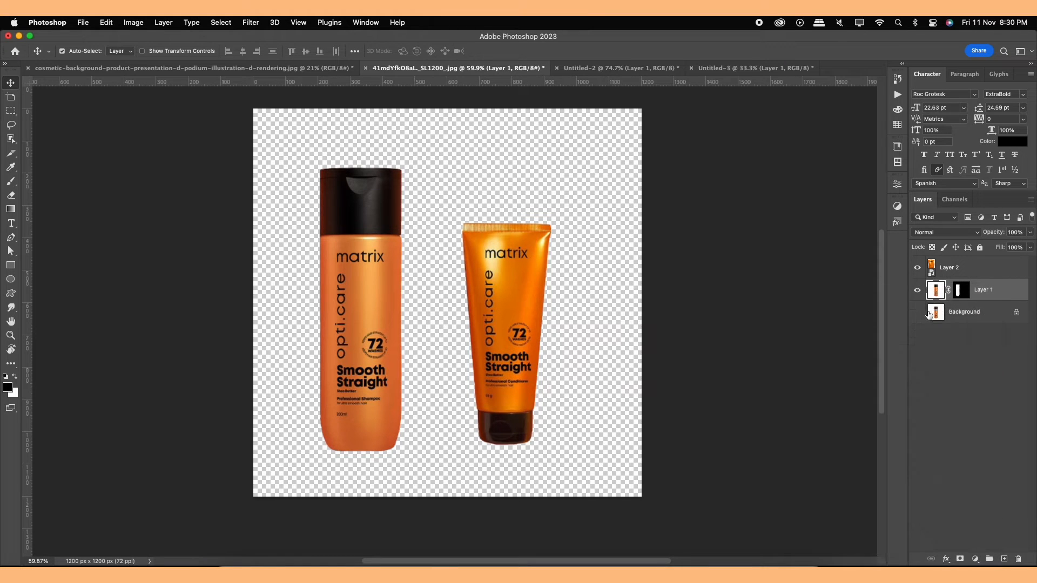
left_click(919, 311)
left_click(920, 312)
right_click(1004, 292)
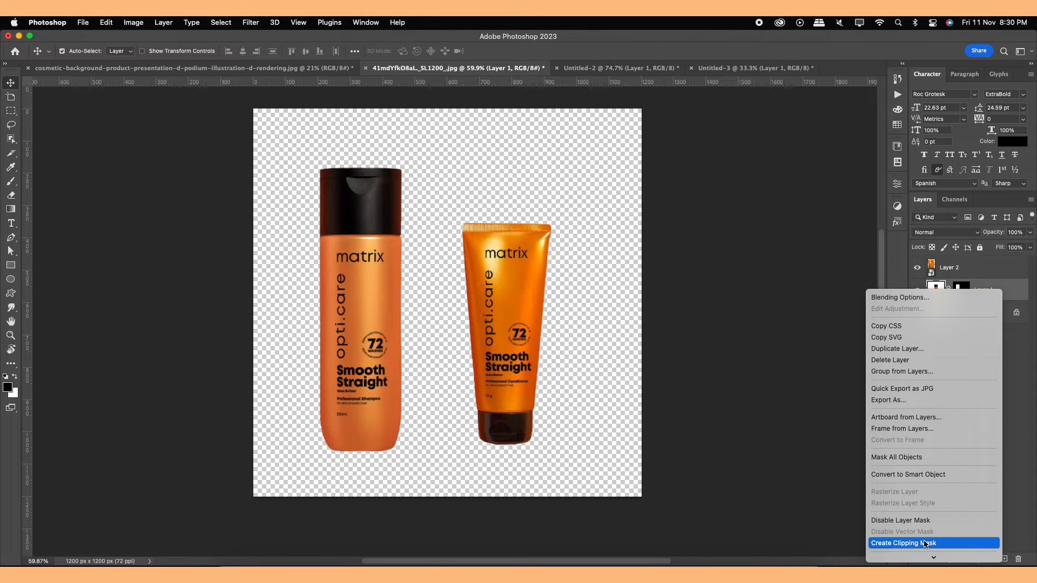
left_click(919, 475)
- Copy the shampoo bottle and conditioner tube layers together into the Untitled-3 document
left_click(996, 271, "shift")
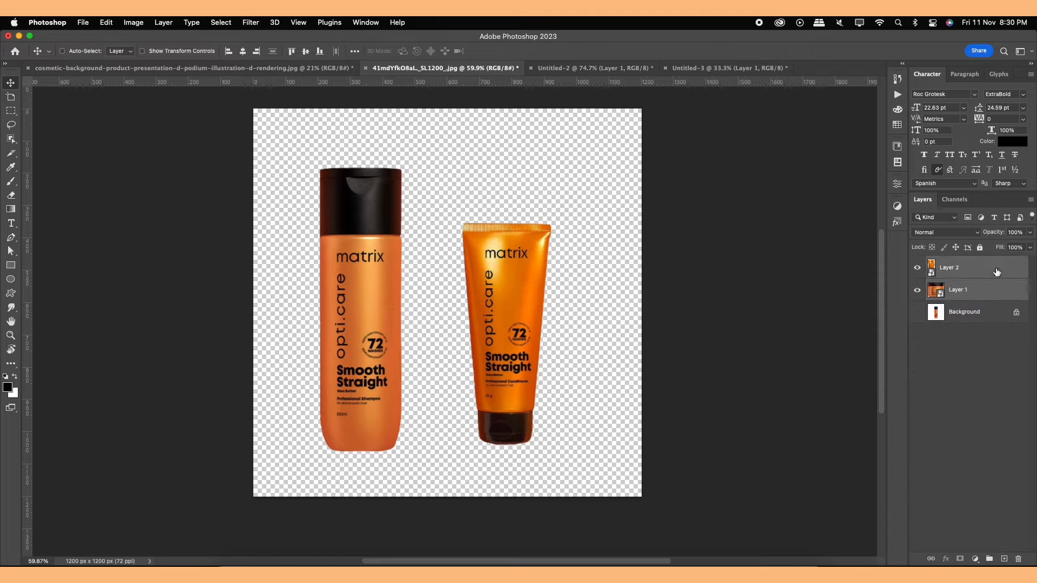
left_click_drag(516, 322, 485, 312)
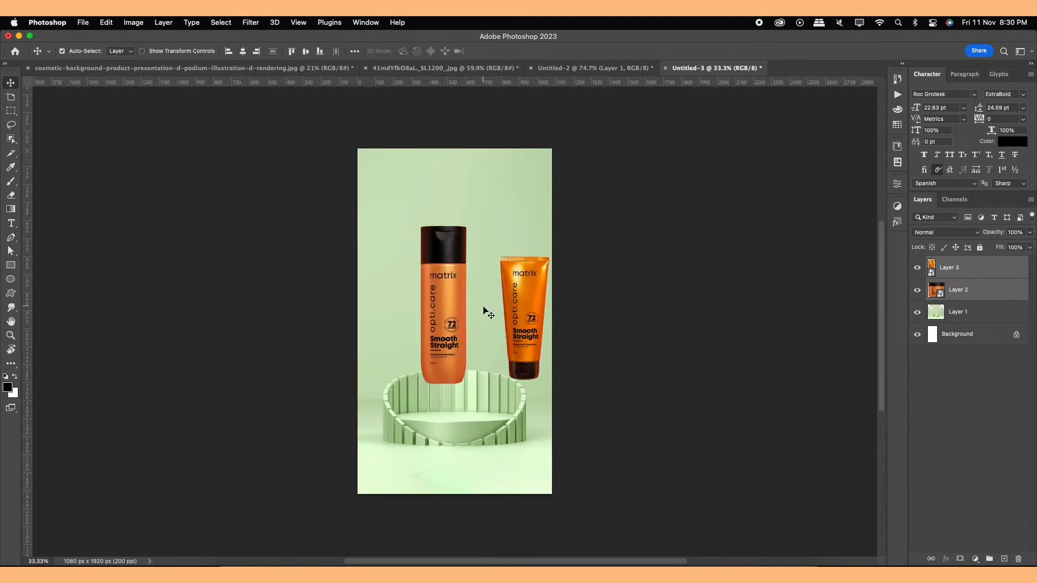
left_click(606, 323)
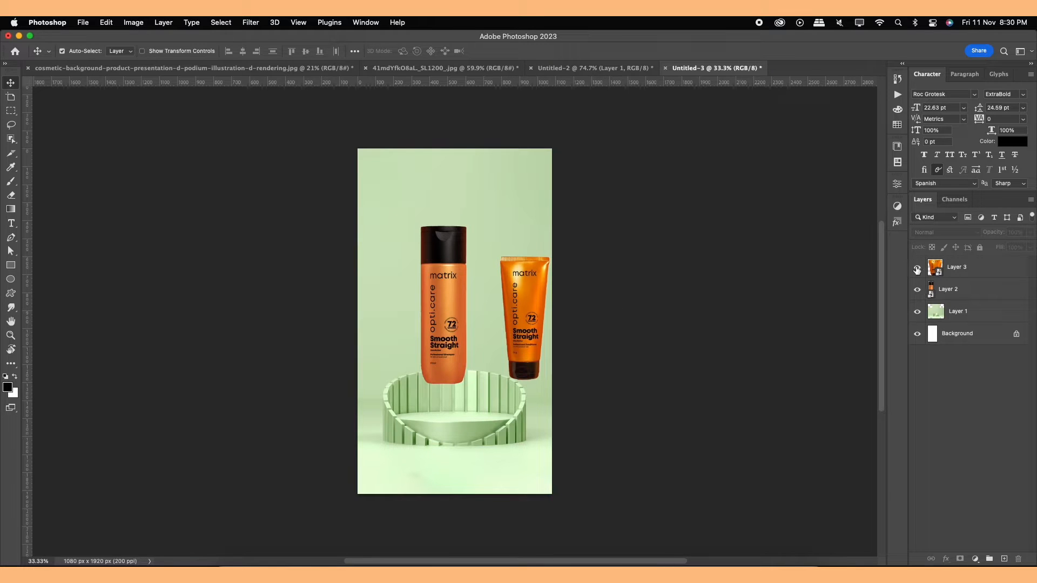
- Add a Solid Color fill layer directly above the podium layer, using the orange sampled from the conditioner tube
left_click(974, 321)
left_click(975, 559)
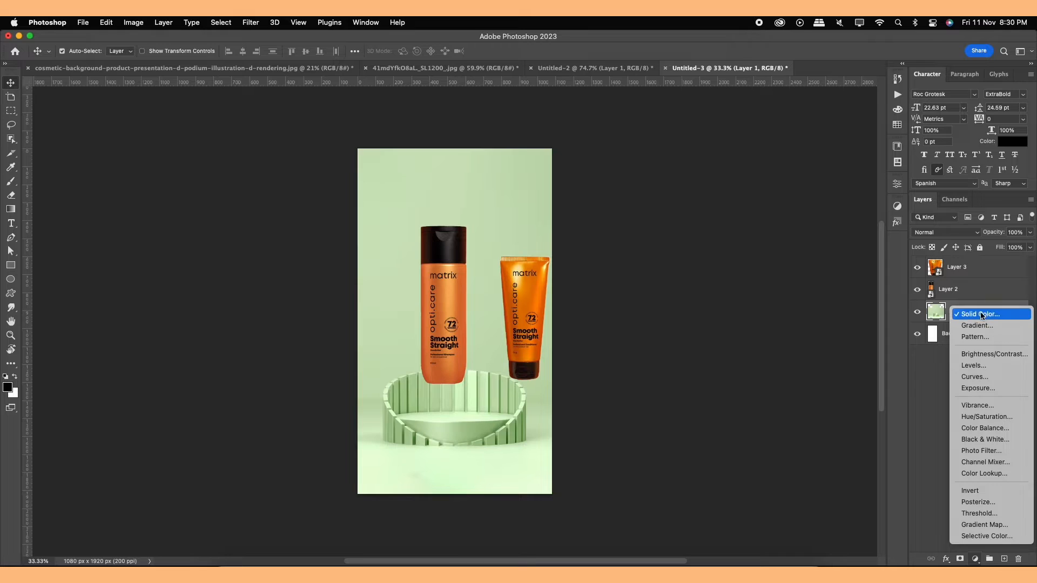
left_click(983, 315)
left_click(540, 285)
left_click(964, 113)
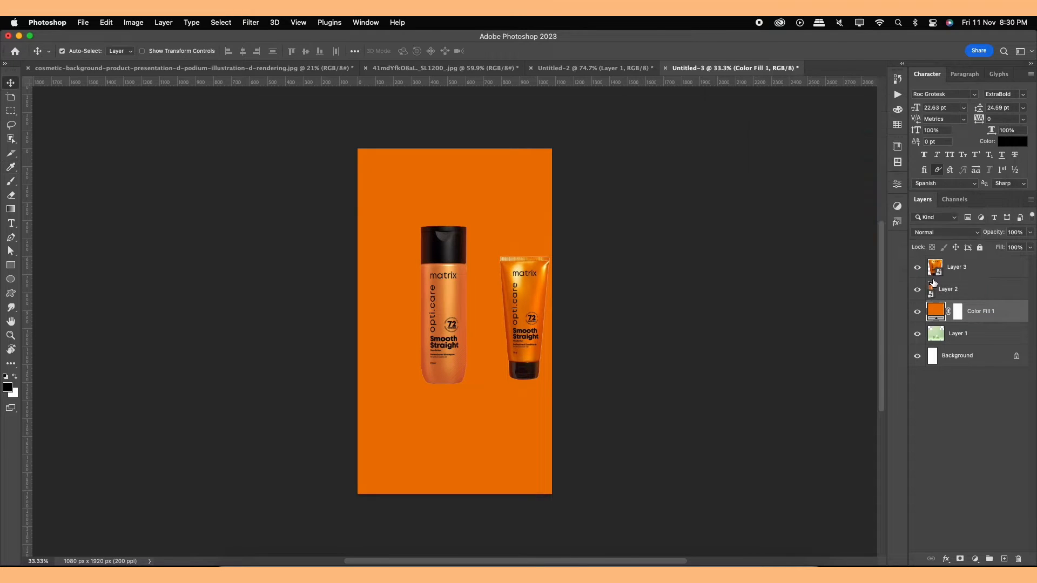
- Hide both product layers and set the orange fill layer's blend mode to Color
left_click_drag(917, 268, 917, 289)
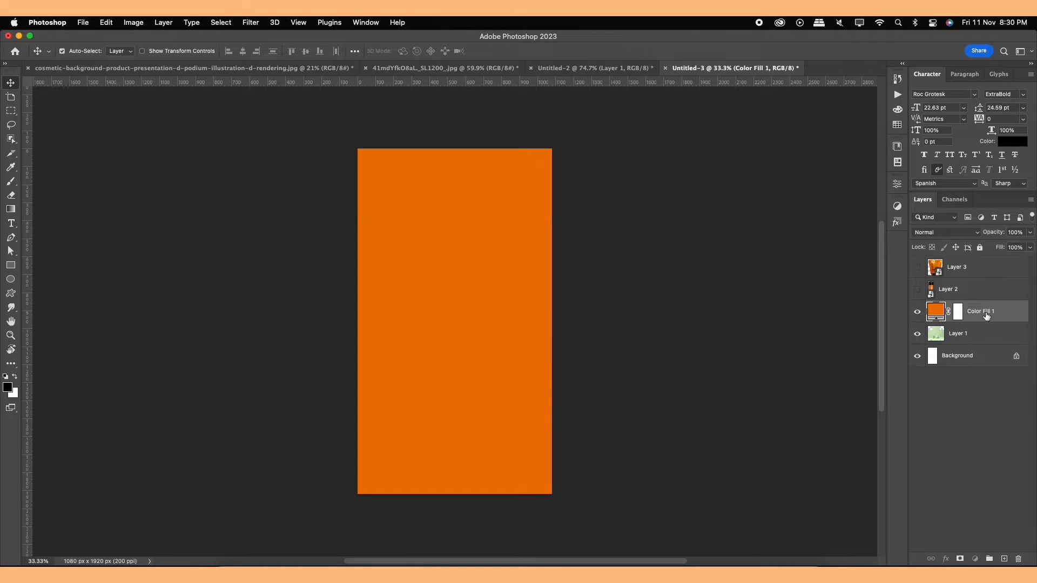
left_click(946, 232)
left_click(944, 519)
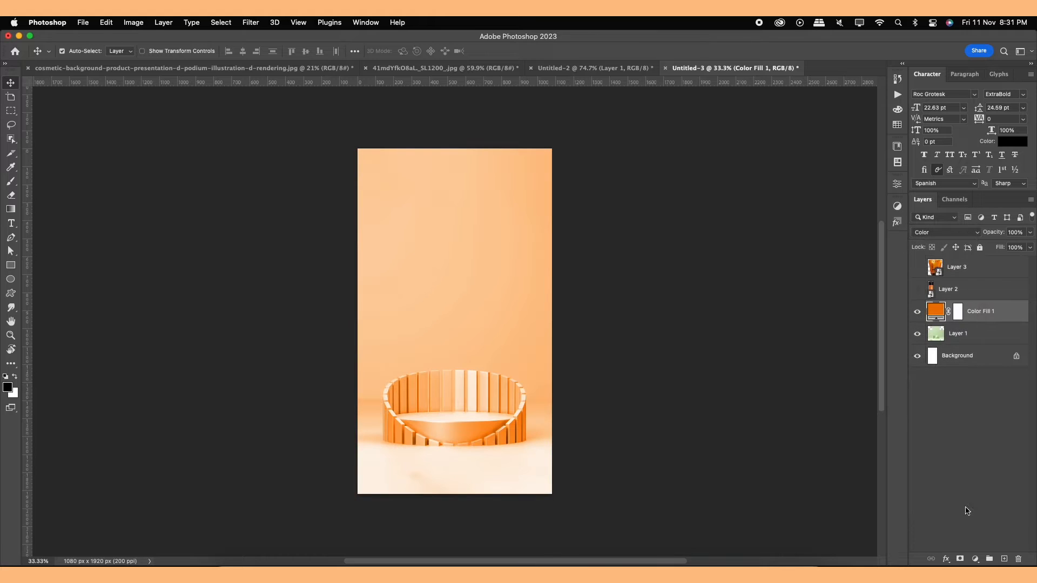
- Show the shampoo bottle, scale it to about 25.5%, and stand it on the podium left of centre
scroll(514, 459, "up", 3)
left_click(918, 290)
left_click_drag(486, 265, 470, 310)
key("super+t")
left_click_drag(496, 218, 474, 287)
scroll(463, 373, "up", 3)
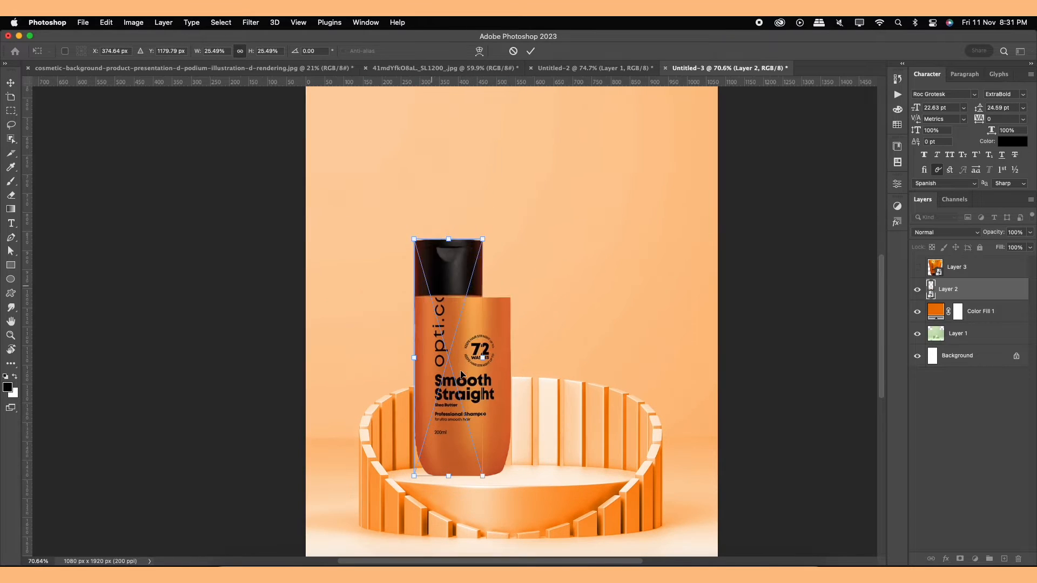
left_click_drag(462, 355, 472, 355)
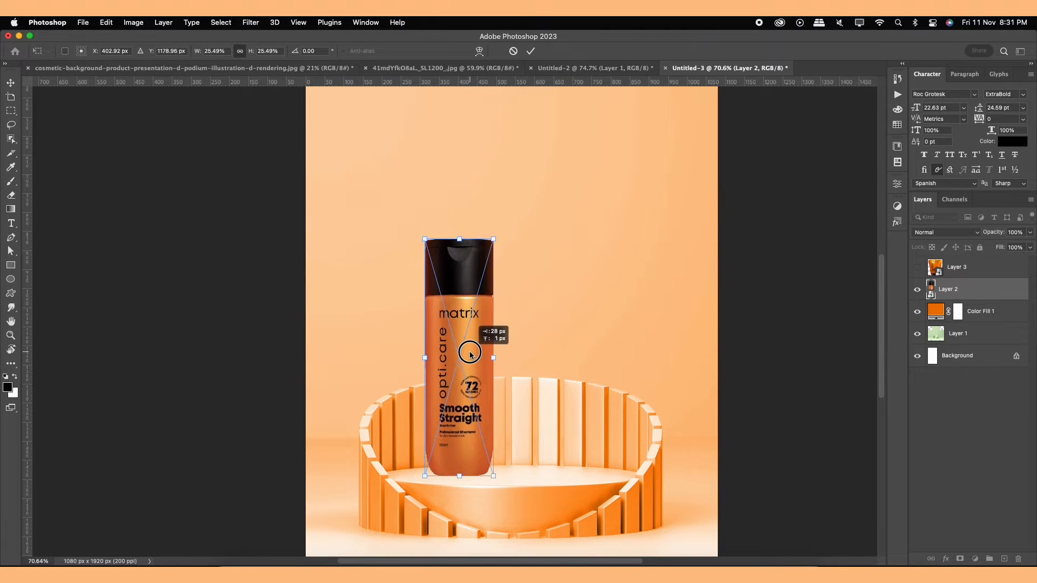
key("Return")
scroll(486, 362, "down", 2)
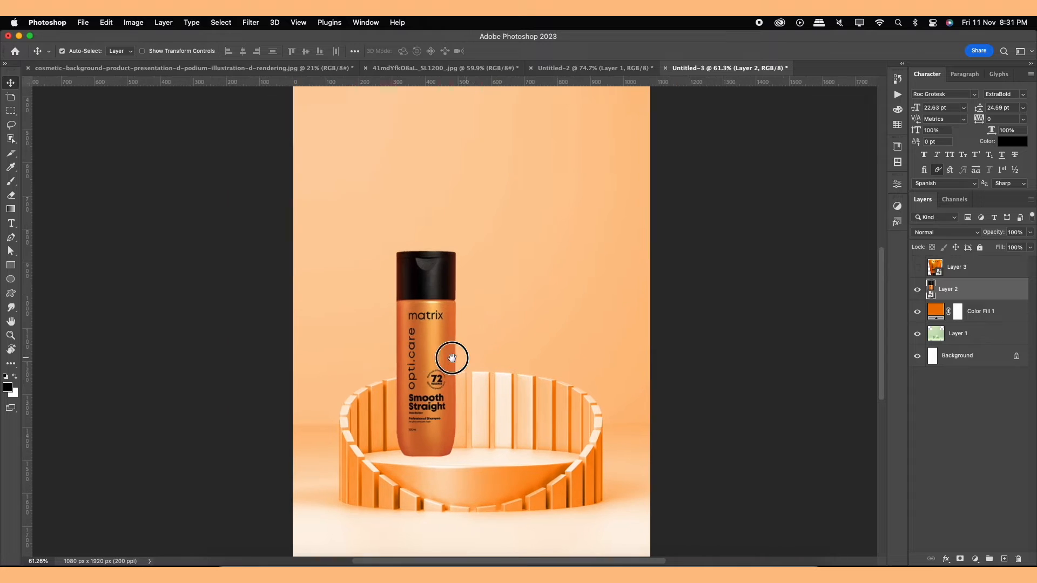
- Show the conditioner tube, scale it to about 36.4%, and stand it on the podium beside the shampoo bottle
left_click(917, 268)
left_click(953, 267)
left_click_drag(593, 260, 504, 326)
key("super+t")
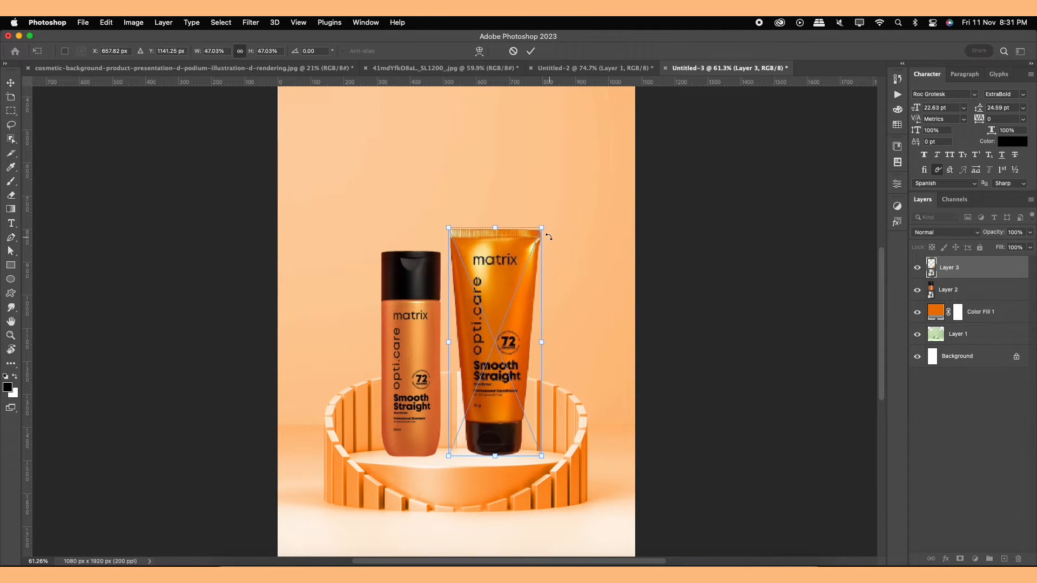
left_click_drag(540, 232, 530, 281)
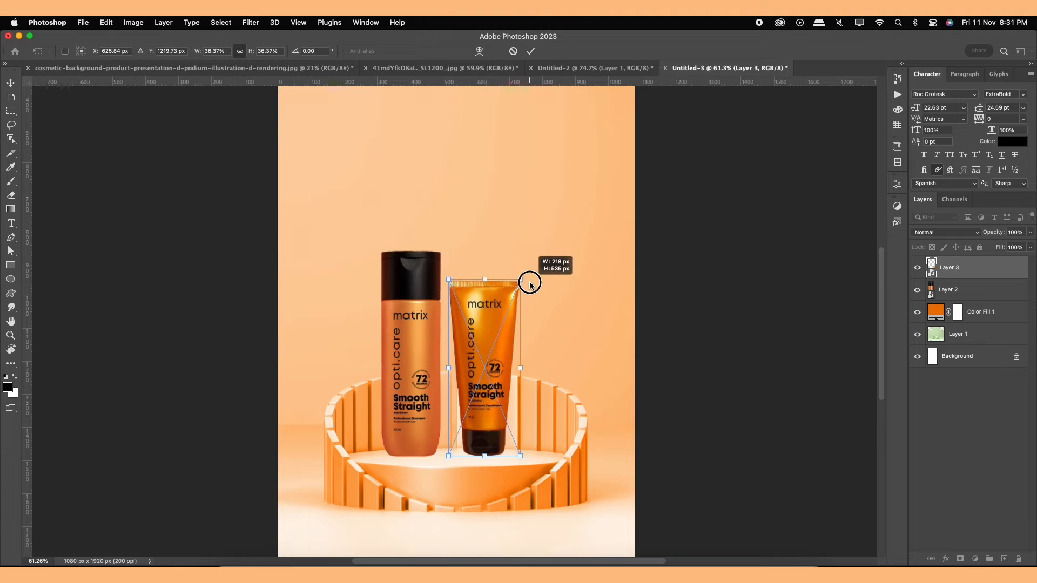
key("Return")
- Adjust the spacing between the shampoo bottle and conditioner tube and line up their bases on the podium
scroll(494, 362, "up", 1)
scroll(495, 360, "up", 10)
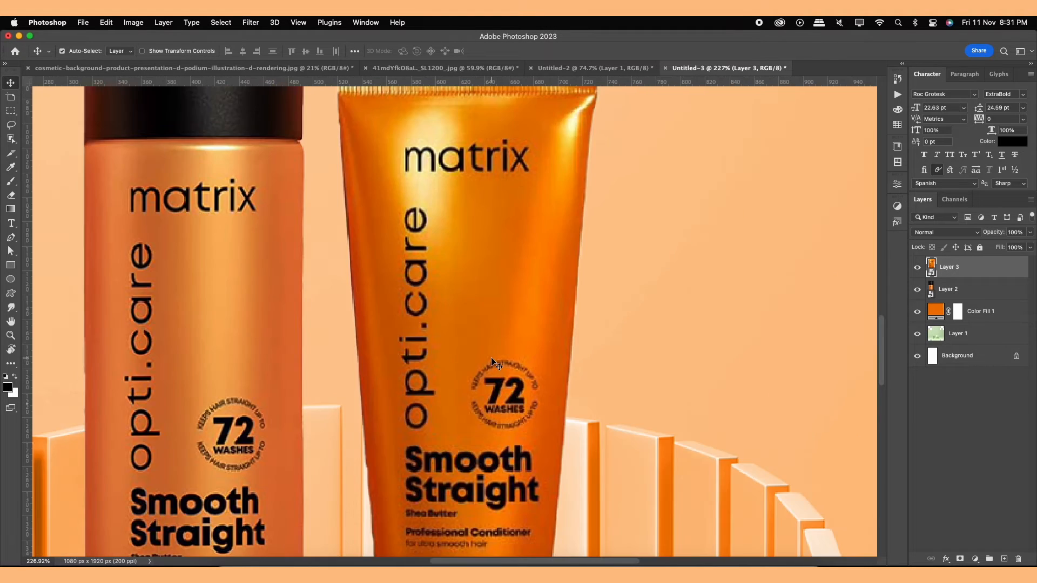
scroll(496, 359, "down", 6)
left_click(502, 310)
scroll(497, 293, "down", 4)
left_click_drag(497, 290, 524, 297)
left_click_drag(360, 297, 380, 303)
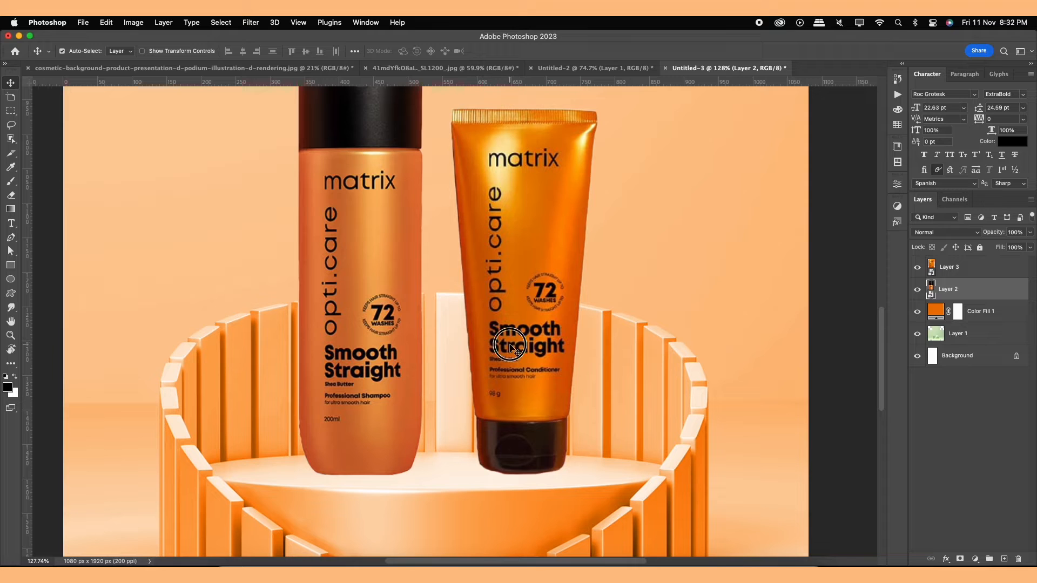
left_click_drag(511, 334, 515, 337)
left_click(376, 357)
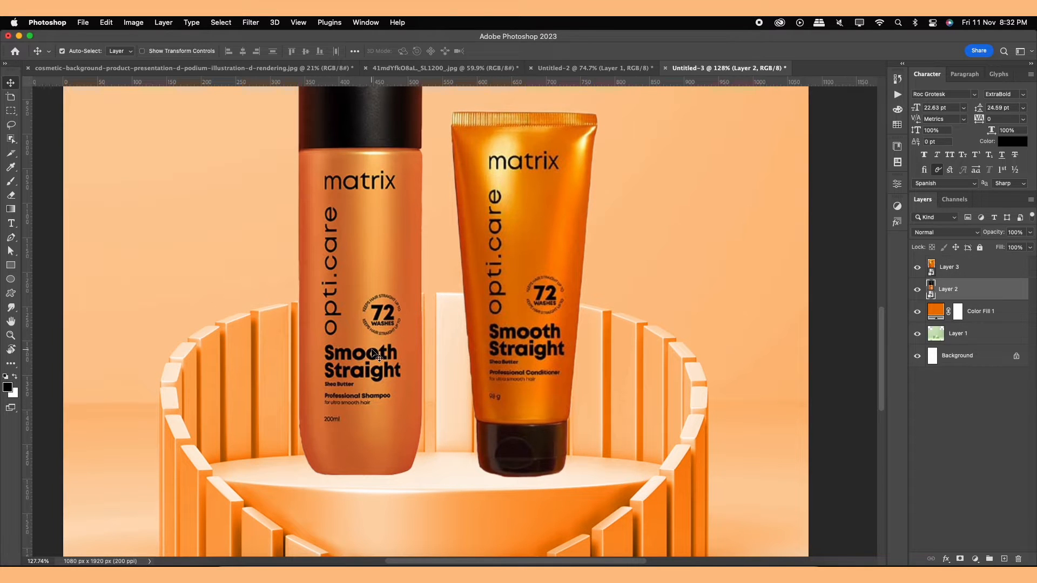
- Scale the conditioner tube down slightly, keeping its base on the podium
scroll(376, 356, "down", 3)
left_click(473, 360)
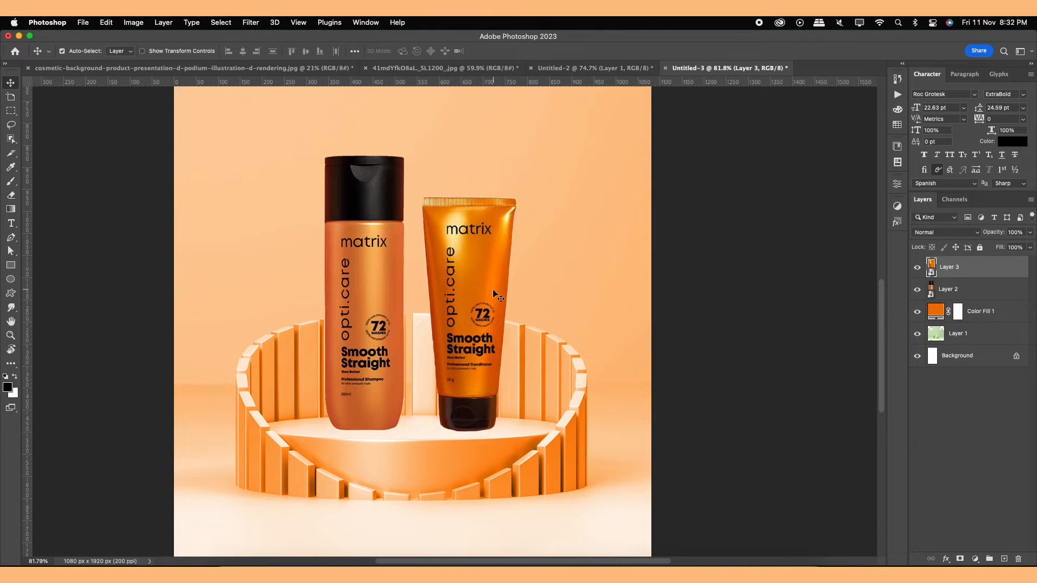
key("super+t")
left_click_drag(518, 198, 511, 214)
key("Return")
- Enlarge the shampoo bottle slightly, keeping its base on the podium
left_click(369, 248)
key("super+t")
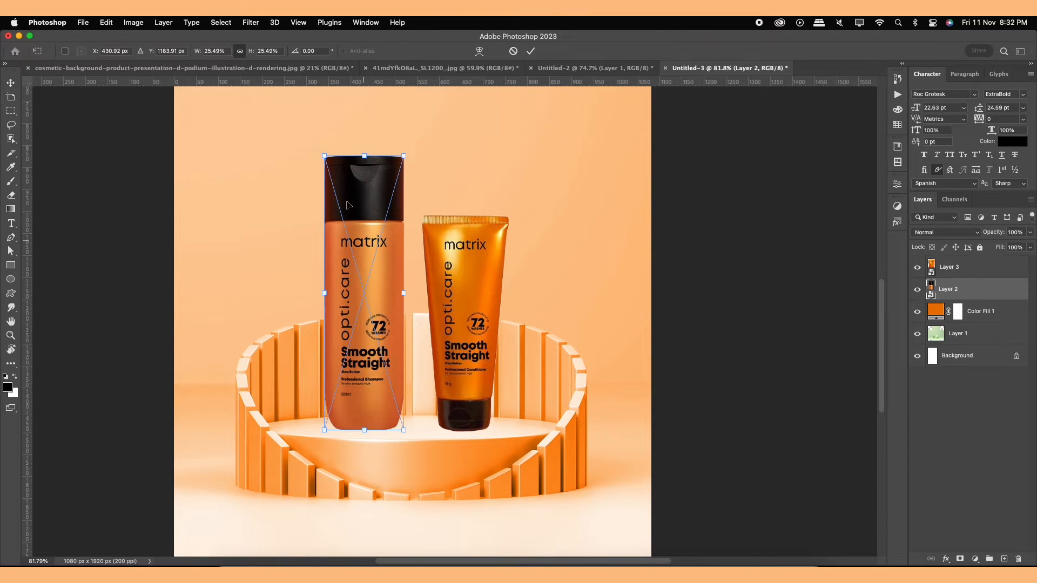
left_click_drag(324, 157, 317, 152)
key("Return")
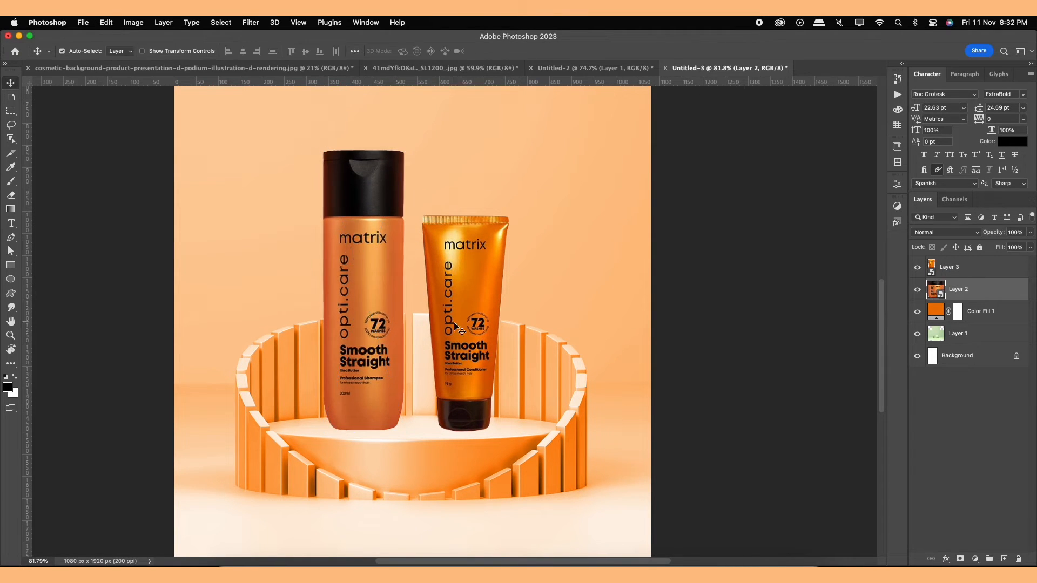
- Select both product layers and nudge them together slightly to the right on the podium
left_click(458, 328)
scroll(457, 326, "down", 2)
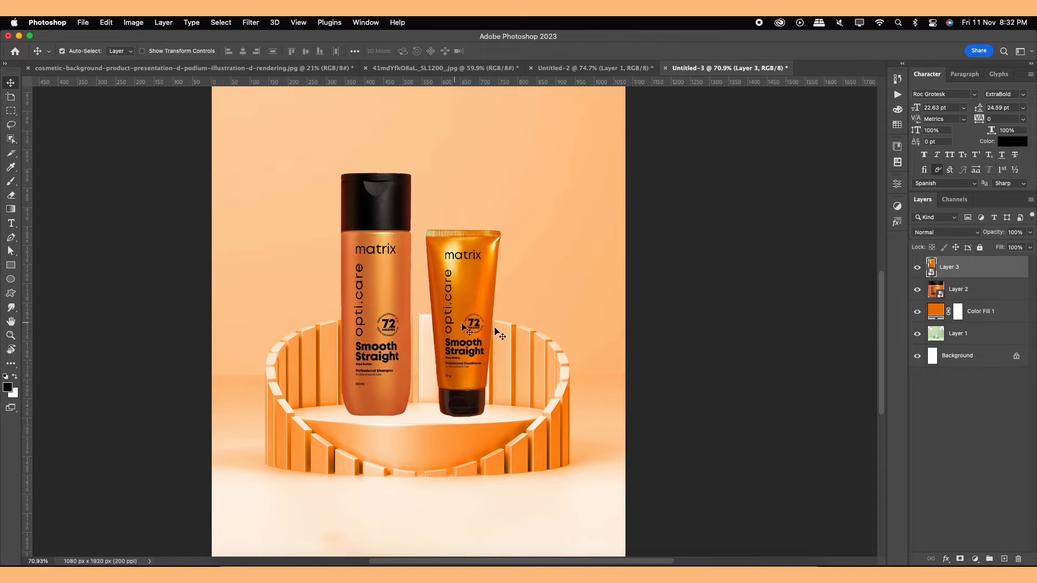
left_click(994, 294, "shift")
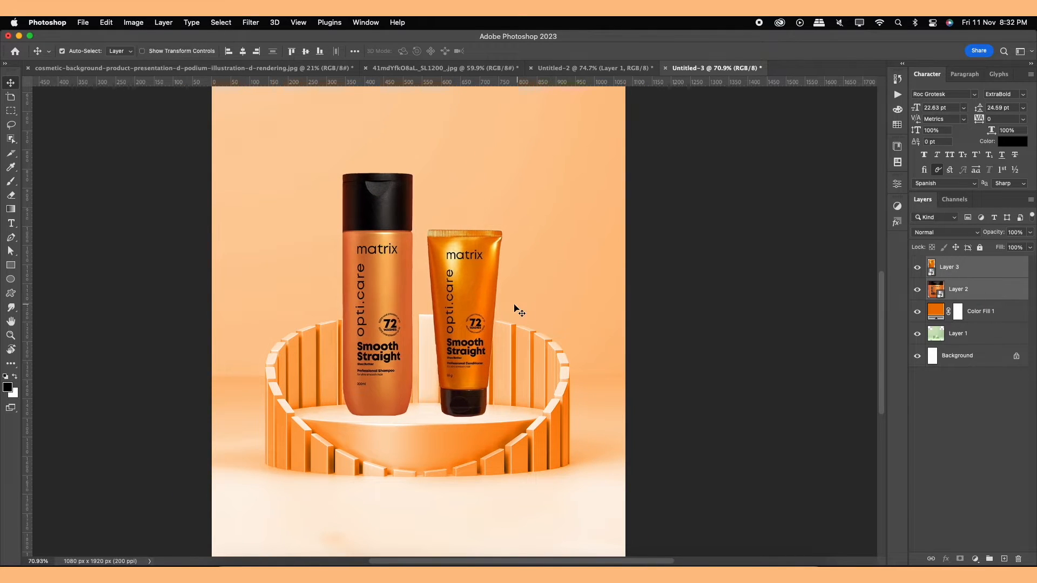
scroll(516, 309, "down", 3)
scroll(516, 309, "up", 3)
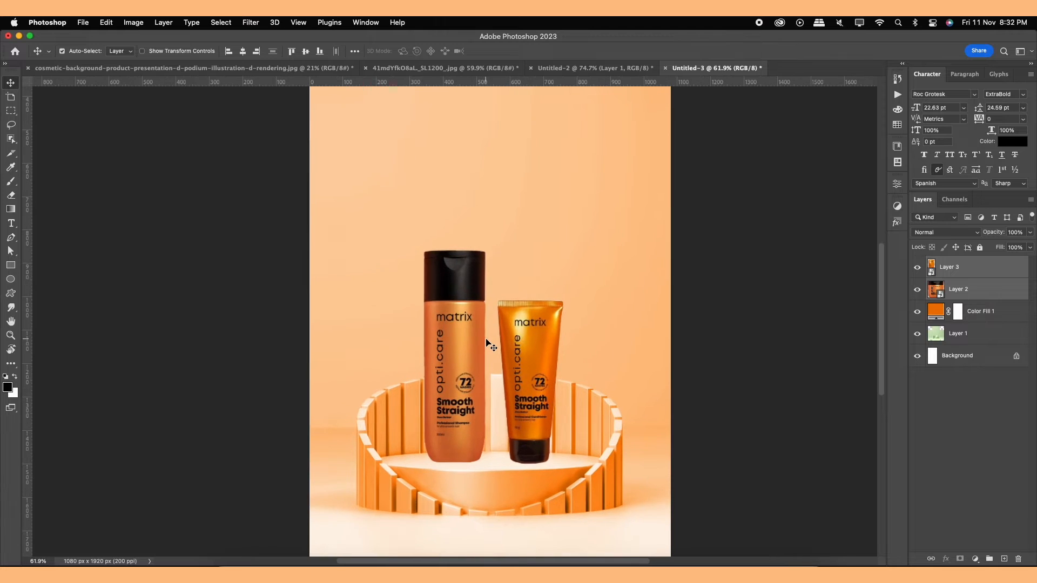
scroll(462, 360, "up", 4)
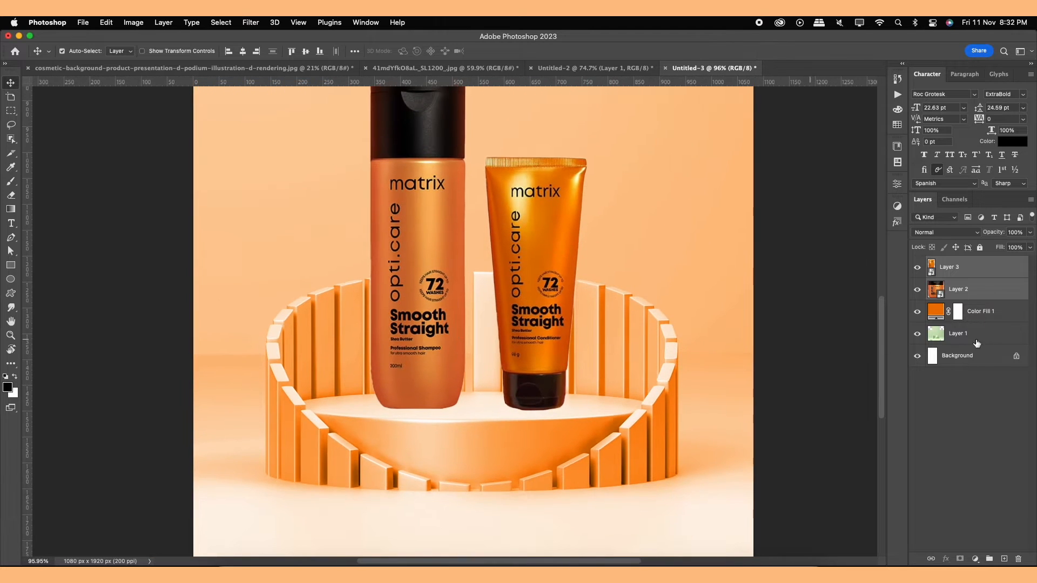
- Add a new layer above the orange fill and paint one soft black 100 px brush dab on the podium
left_click(983, 321)
left_click(1003, 559)
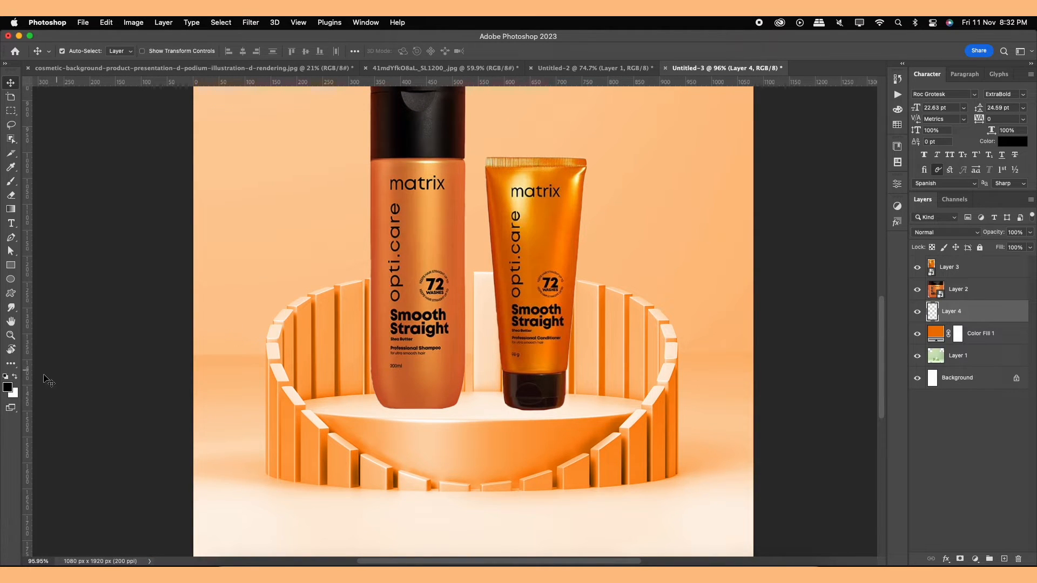
key("b")
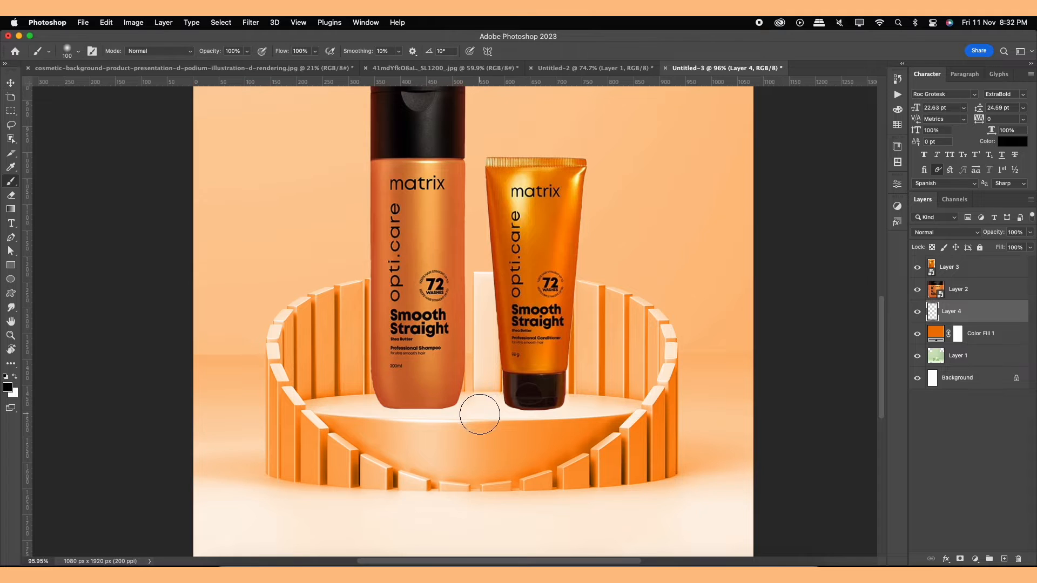
left_click(479, 413)
- Flatten the black dab into a thin shadow about 286 px by 25 px under the shampoo bottle's base
key("super+t")
left_click_drag(479, 373, 516, 412)
left_click_drag(424, 417, 438, 419)
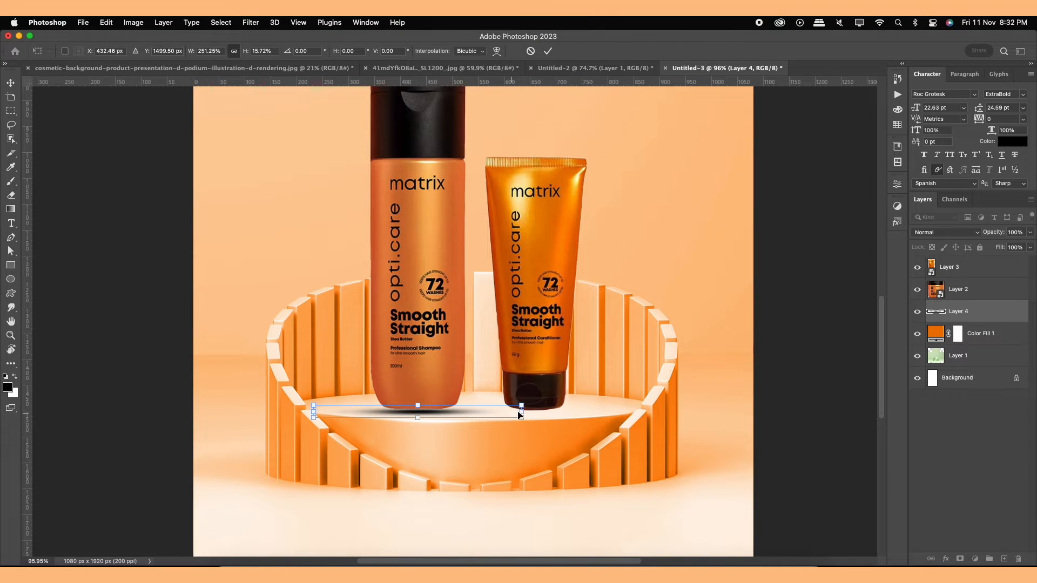
left_click_drag(520, 413, 493, 413)
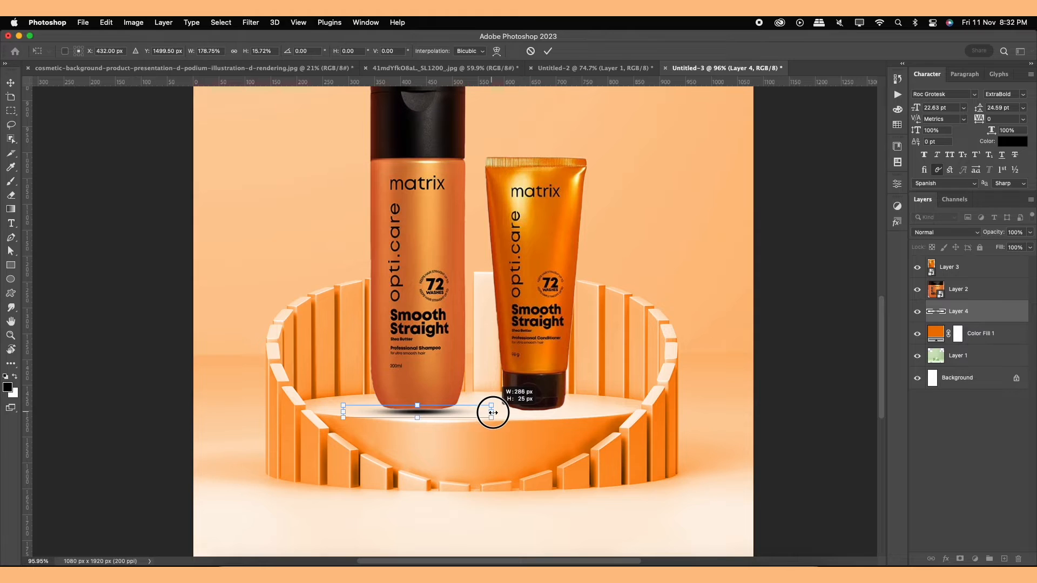
key("Return")
- Move the bottle's shadow slightly up beneath its base and set the shadow layer's opacity to 84%
key("b")
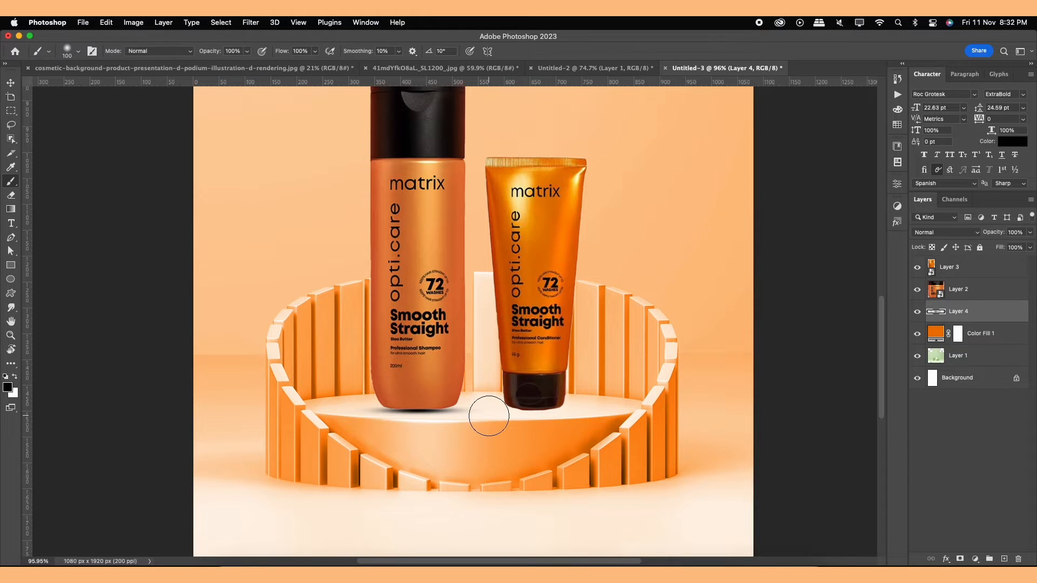
left_click(10, 82)
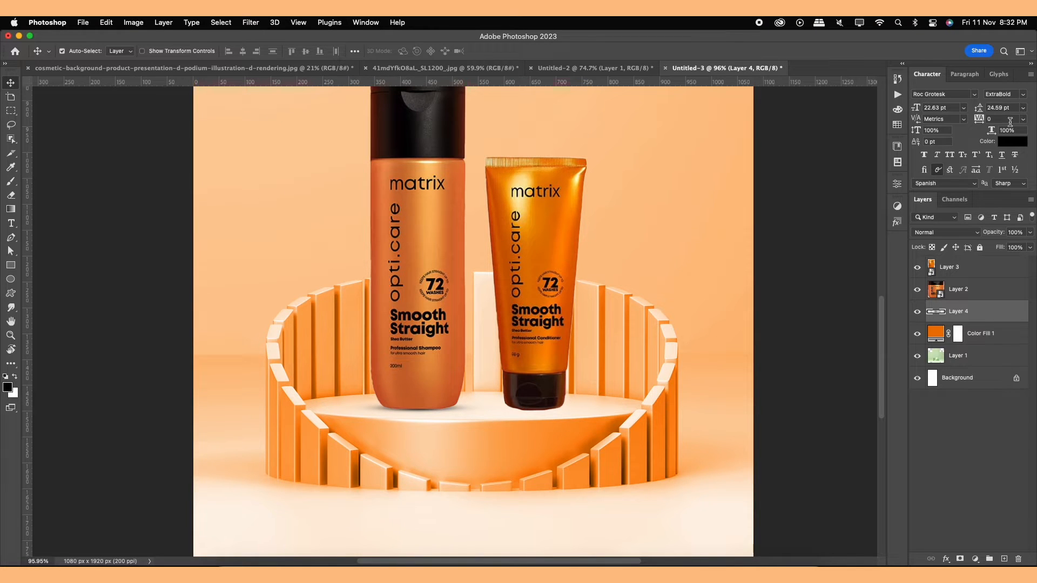
left_click(1031, 232)
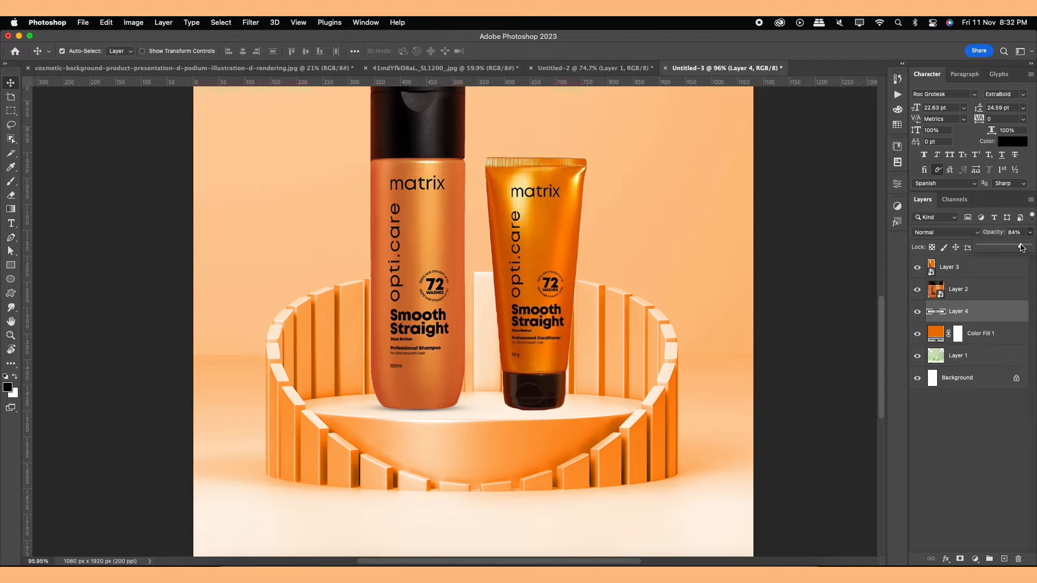
- Duplicate the bottle's shadow under the conditioner tube and narrow the copy to fit the tube's cap
left_click_drag(552, 321, 504, 289)
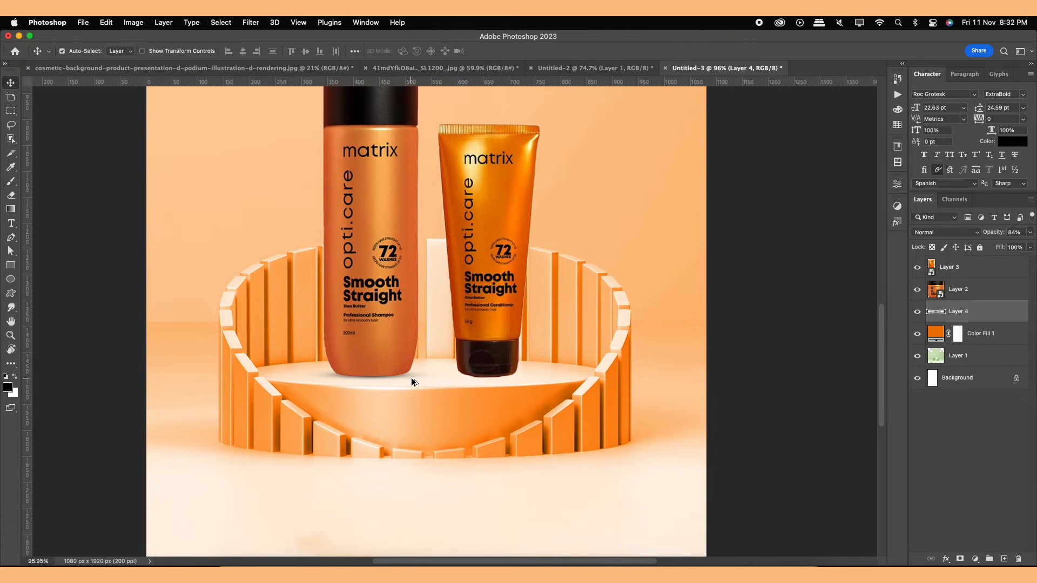
left_click_drag(412, 379, 536, 383)
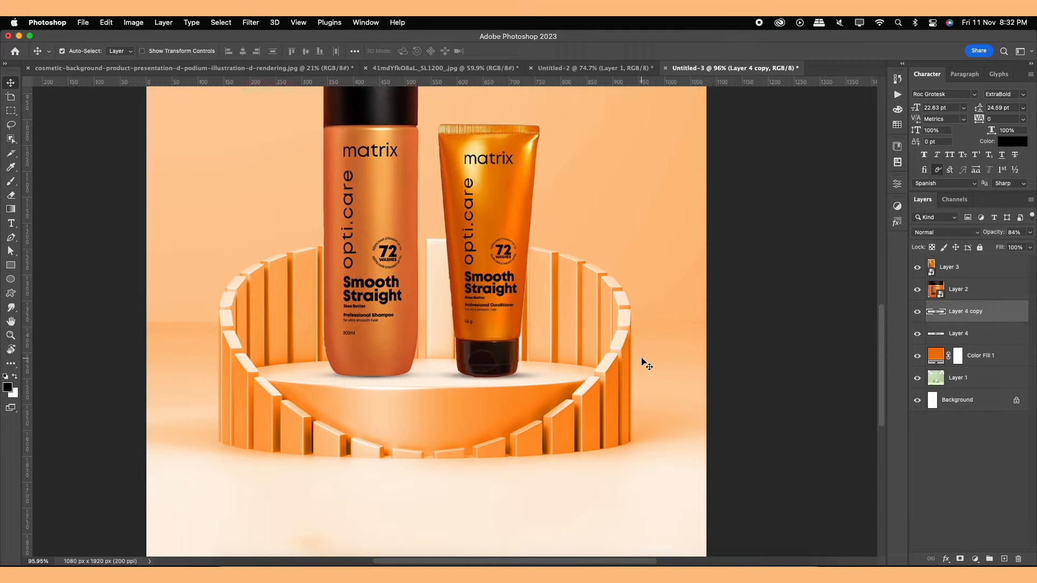
key("ctrl+t")
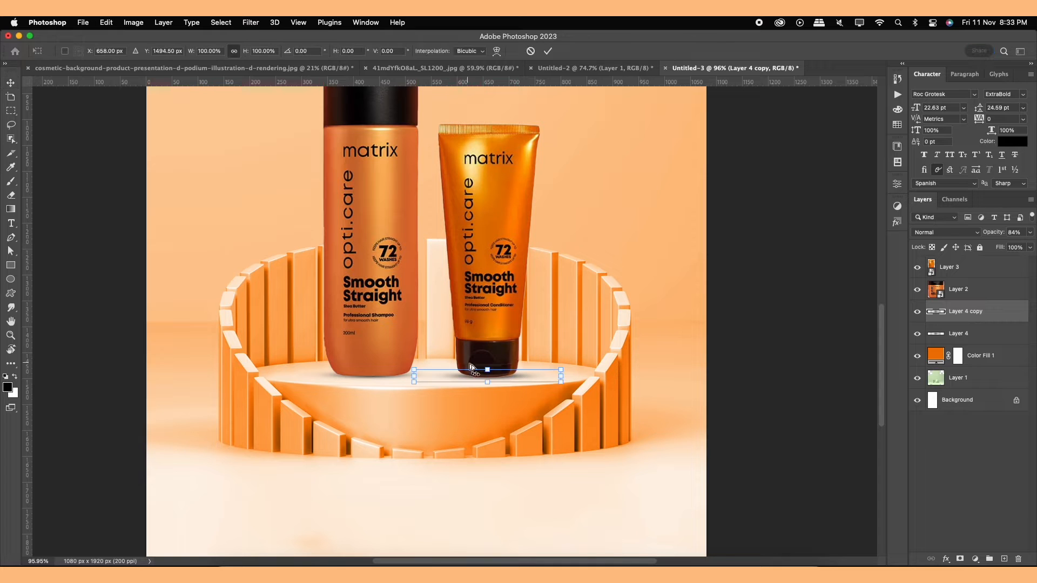
scroll(523, 378, "up", 3)
left_click_drag(569, 376, 555, 376)
key("Return")
- Add a layer mask to the conditioner tube layer
scroll(479, 382, "up", 8)
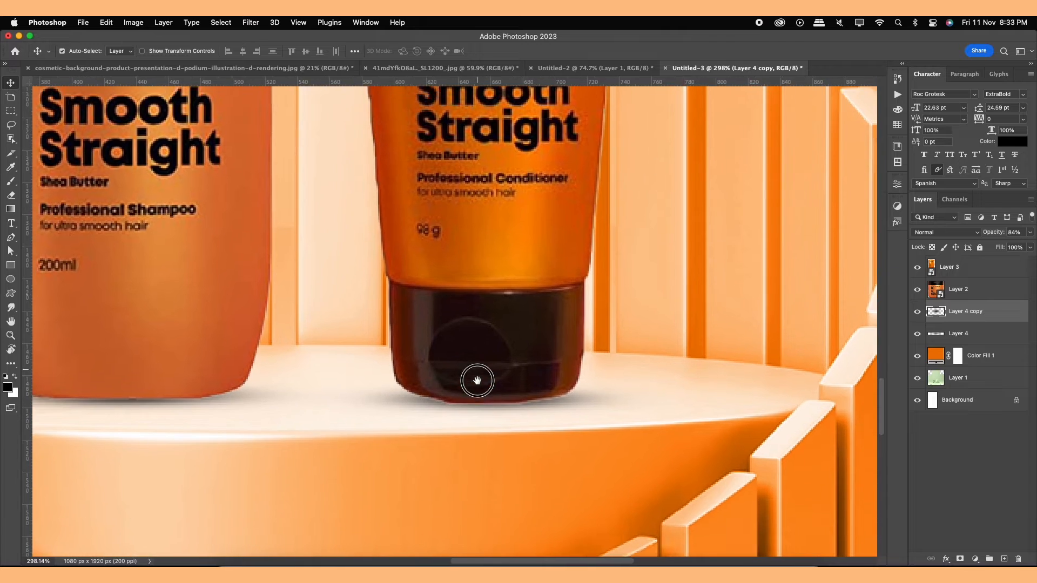
left_click(483, 381)
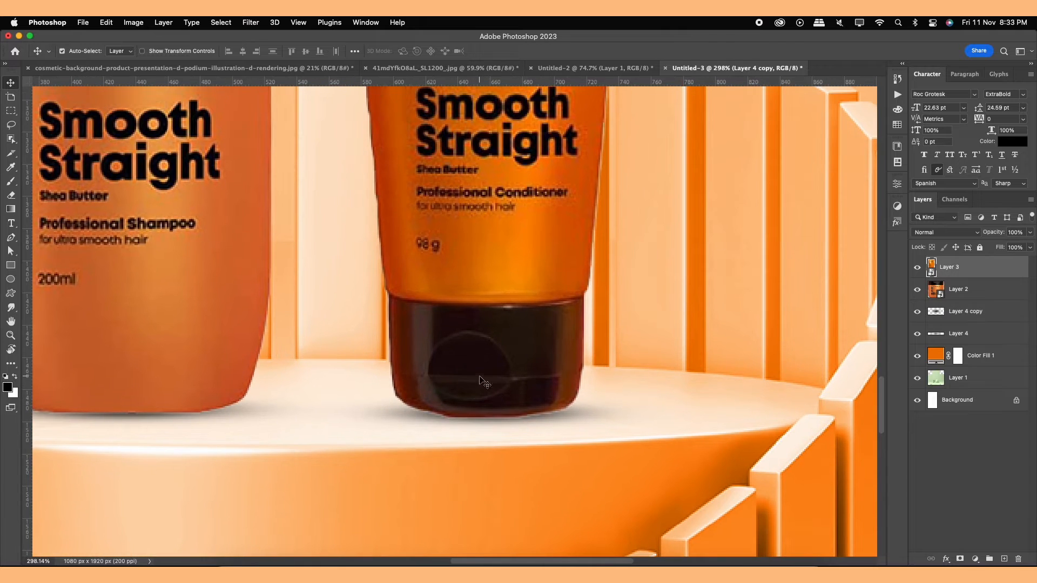
left_click(961, 558)
- Paint black on the mask with a very small brush to clean the rough bottom edge of the tube's cap
key("b")
key("bracketleft")
key("bracketleft")
key("bracketleft")
key("bracketleft")
key("bracketleft")
key("bracketleft")
key("bracketleft")
key("bracketleft")
key("bracketleft")
key("bracketleft")
key("bracketleft")
scroll(441, 428, "up", 2)
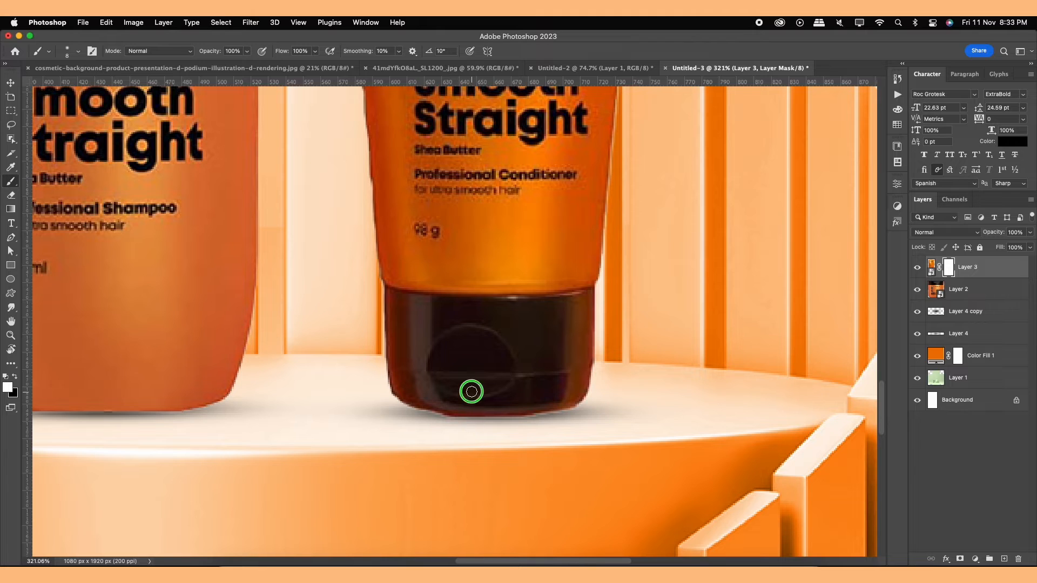
right_click(470, 389)
key("Return")
scroll(511, 373, "up", 2)
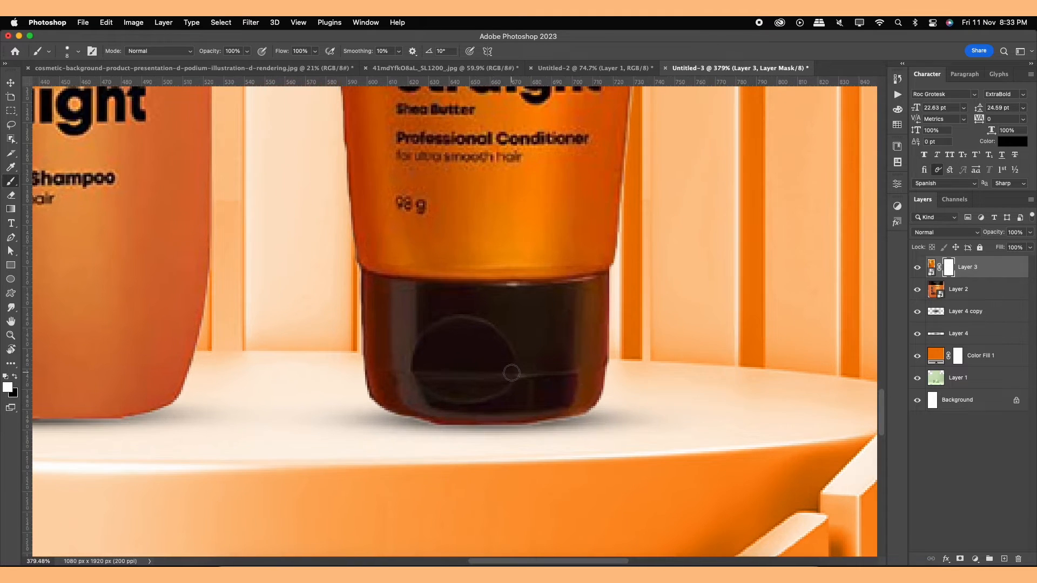
scroll(462, 406, "up", 1)
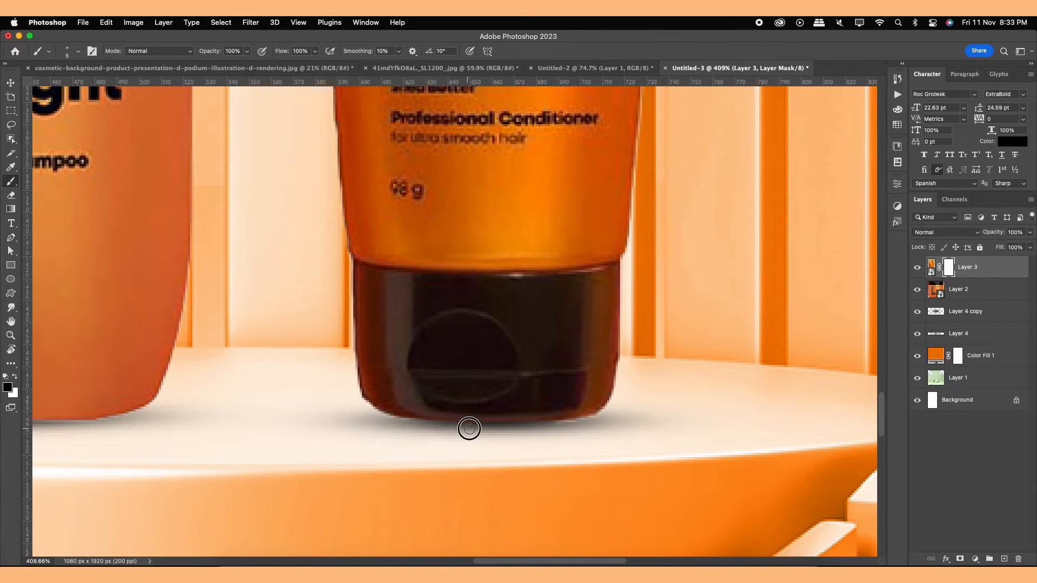
scroll(608, 418, "down", 5)
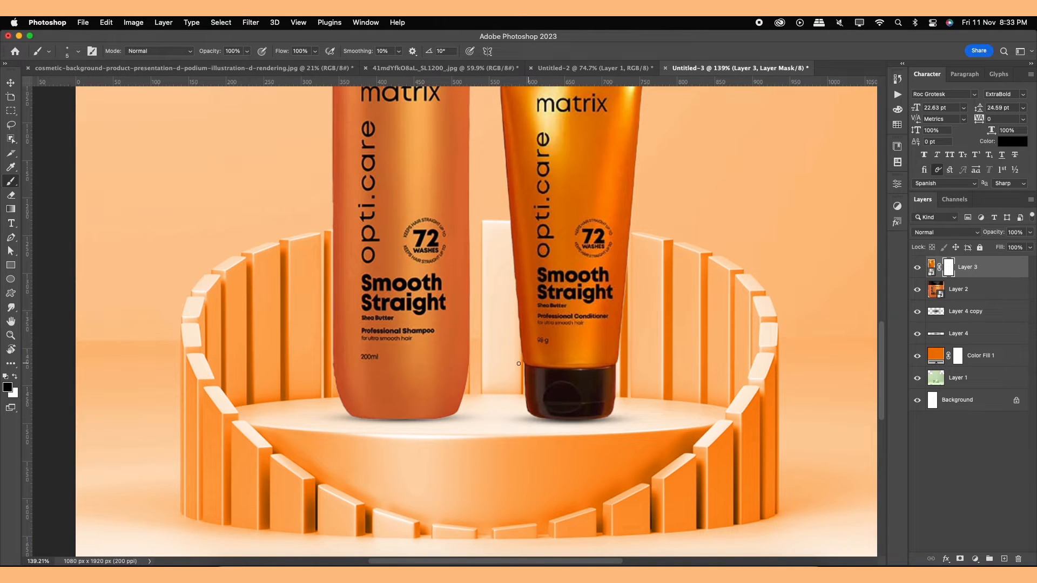
- Duplicate the orange fill layer and set the copy to Lighter Color blending at 34% opacity
scroll(518, 363, "down", 2)
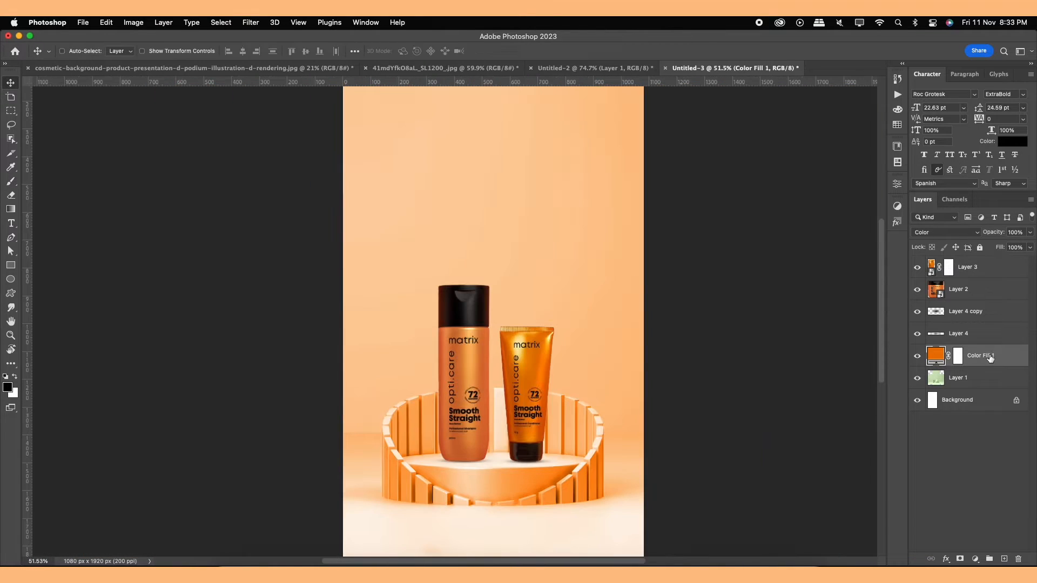
key("super+j")
scroll(623, 312, "down", 2)
left_click_drag(622, 313, 580, 293)
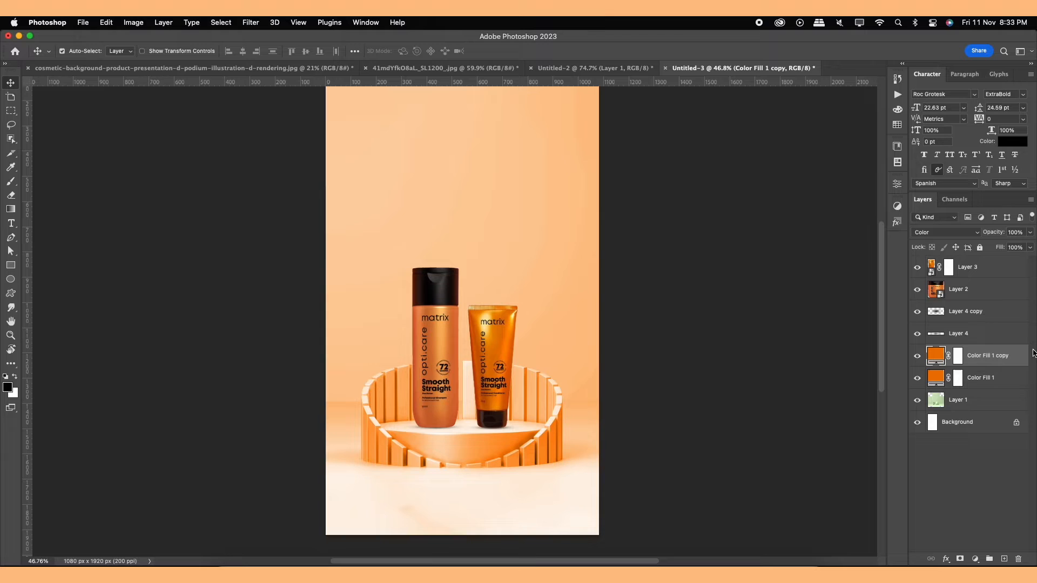
left_click(958, 234)
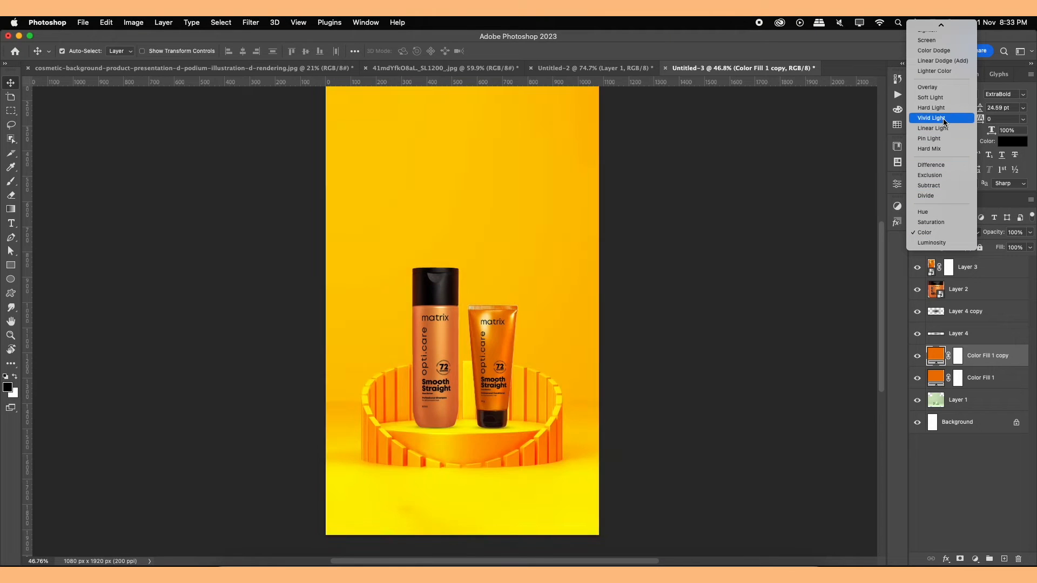
left_click(947, 72)
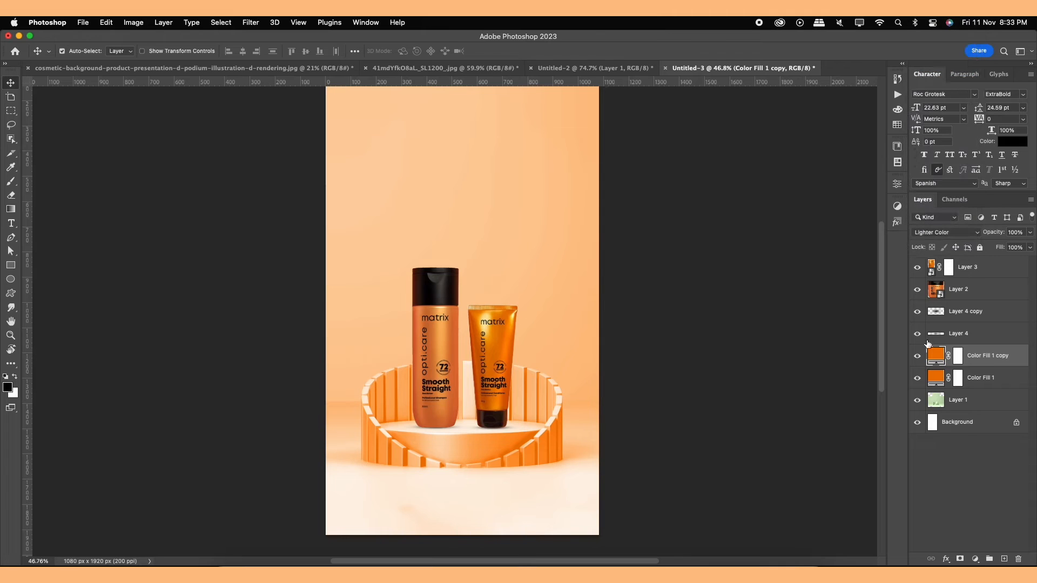
left_click(1030, 232)
left_click_drag(1030, 246, 995, 247)
- Copy the black matrix logo from the Untitled-2 document into Untitled-3, directly above the orange fill layers
scroll(526, 354, "down", 1)
left_click_drag(526, 337, 540, 362)
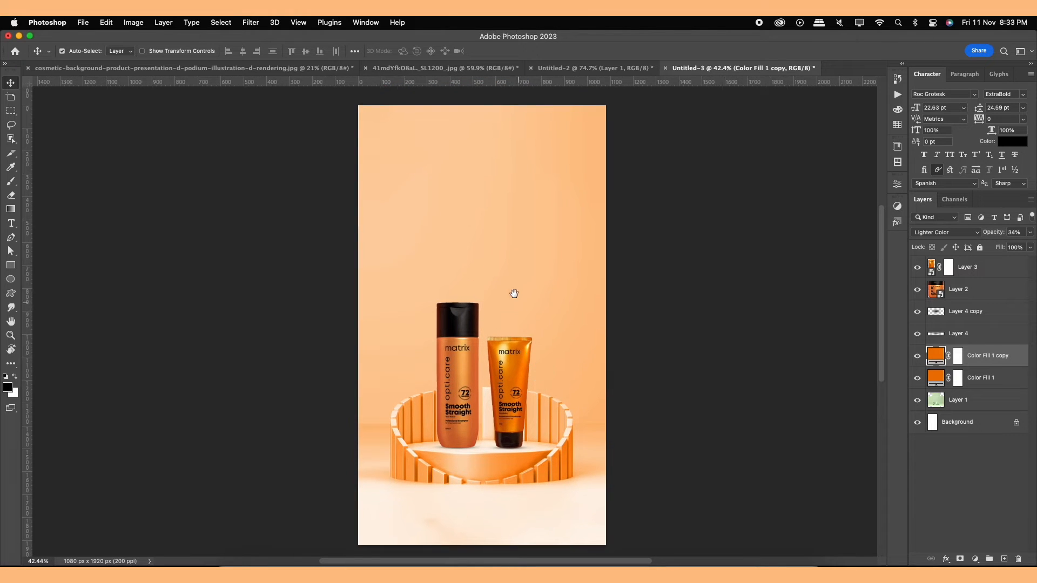
left_click_drag(514, 293, 515, 307)
scroll(516, 308, "up", 1)
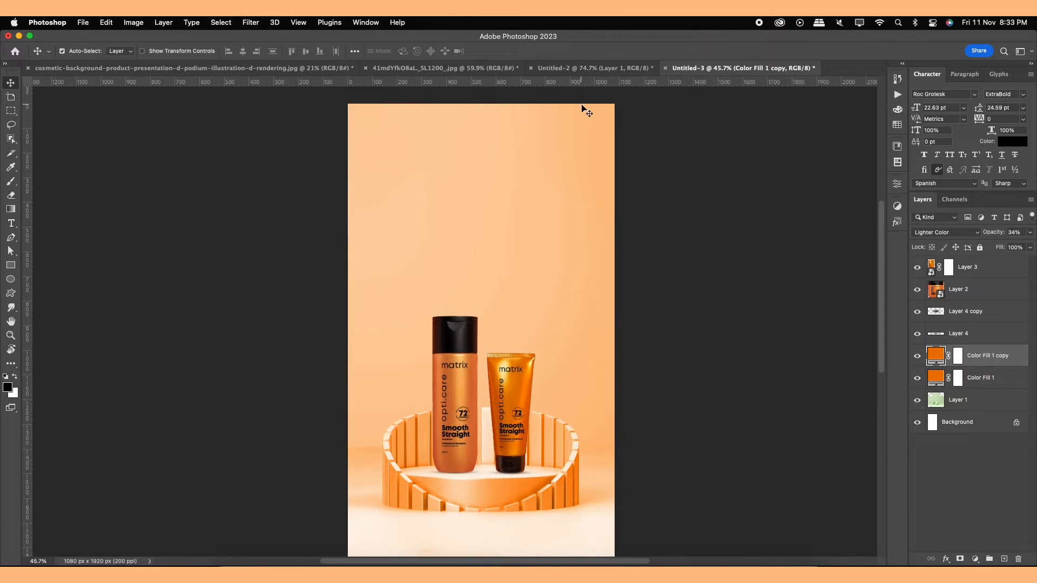
left_click(589, 67)
left_click_drag(478, 346, 579, 343)
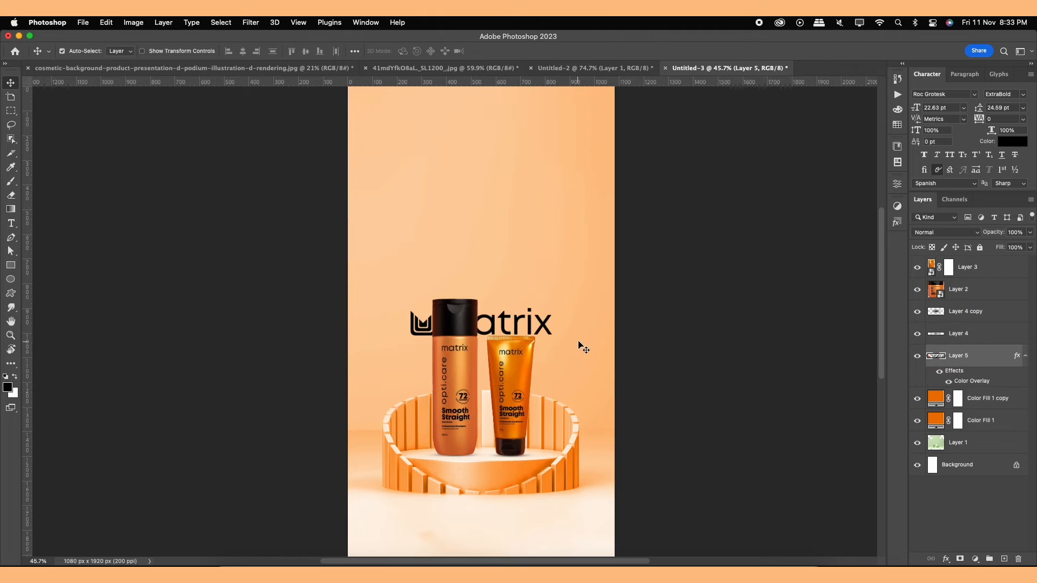
- Move the matrix logo up into the empty space above the shampoo and conditioner
left_click_drag(517, 316, 517, 126)
left_click_drag(519, 152, 511, 212)
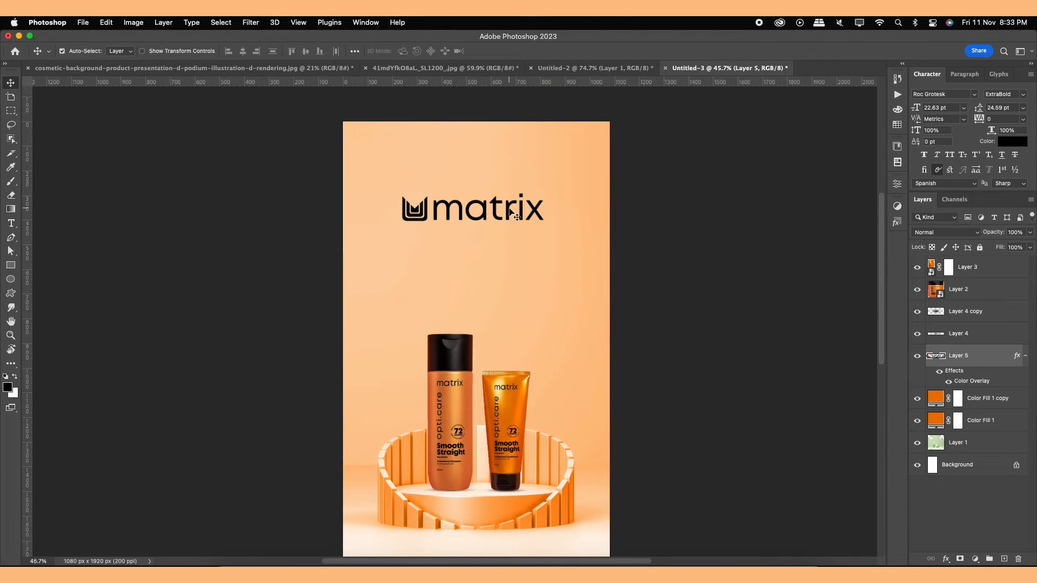
- Create a black 1080 x 200 px rectangle shape on the canvas
left_click(11, 265)
left_click(493, 298)
left_click(485, 257)
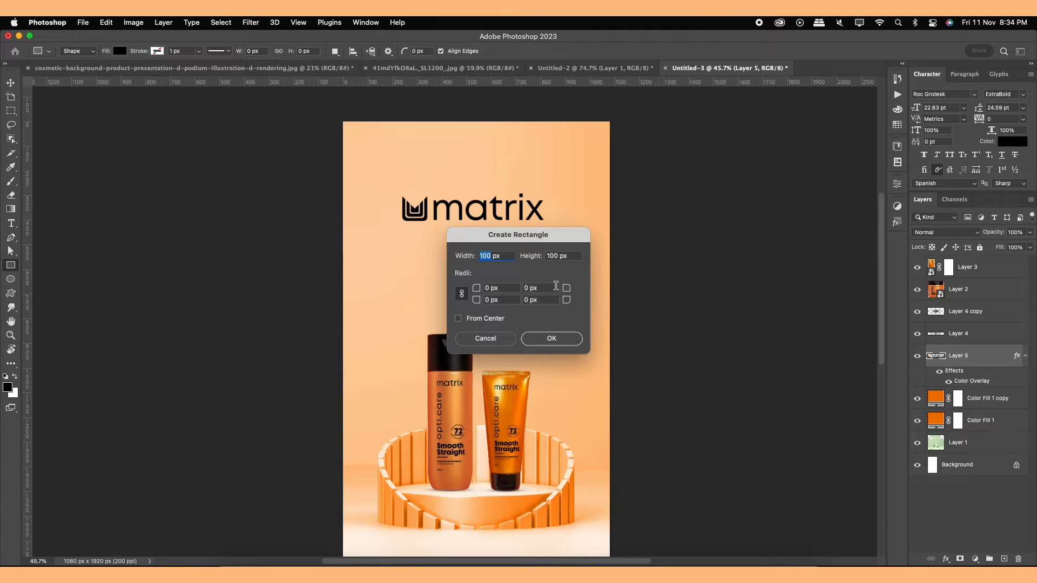
type("1080")
type("200")
left_click(548, 339)
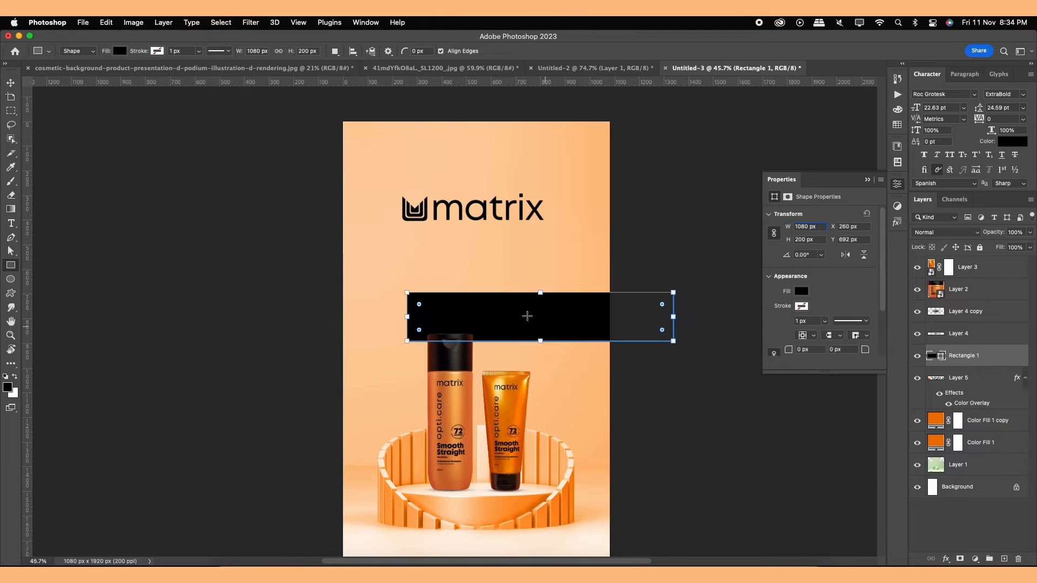
left_click(860, 183)
- Align the black rectangle to the horizontal centre of the whole canvas, then clear the selection
key("super+a")
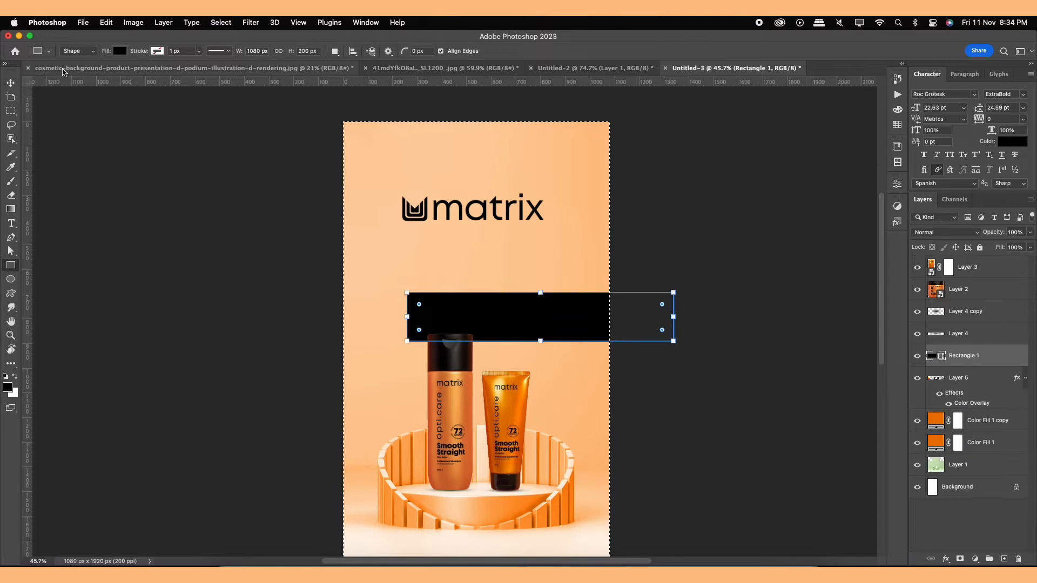
key("v")
left_click(243, 51)
key("super+d")
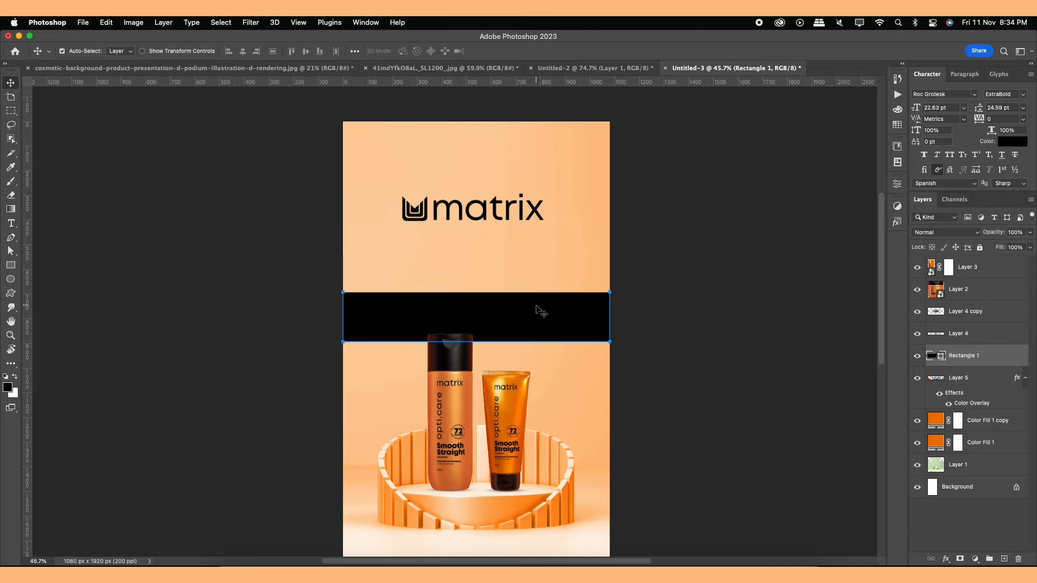
- Duplicate the black rectangle so that one bar sits flush with the canvas's top edge and one with its bottom edge
left_click_drag(537, 308, 541, 533)
scroll(537, 414, "down", 1)
left_click_drag(487, 371, 467, 380)
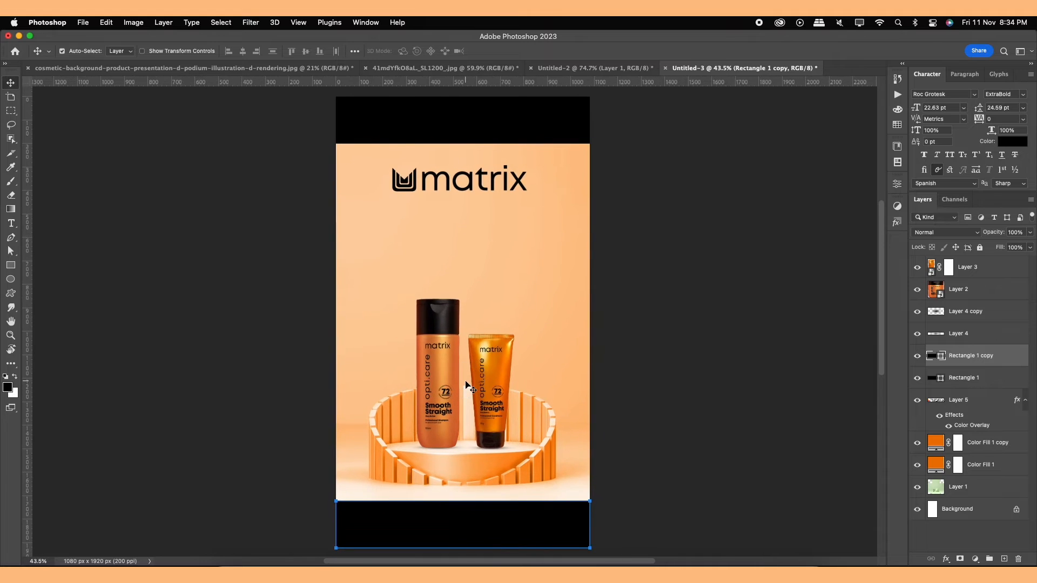
scroll(466, 385, "down", 1)
left_click(630, 412)
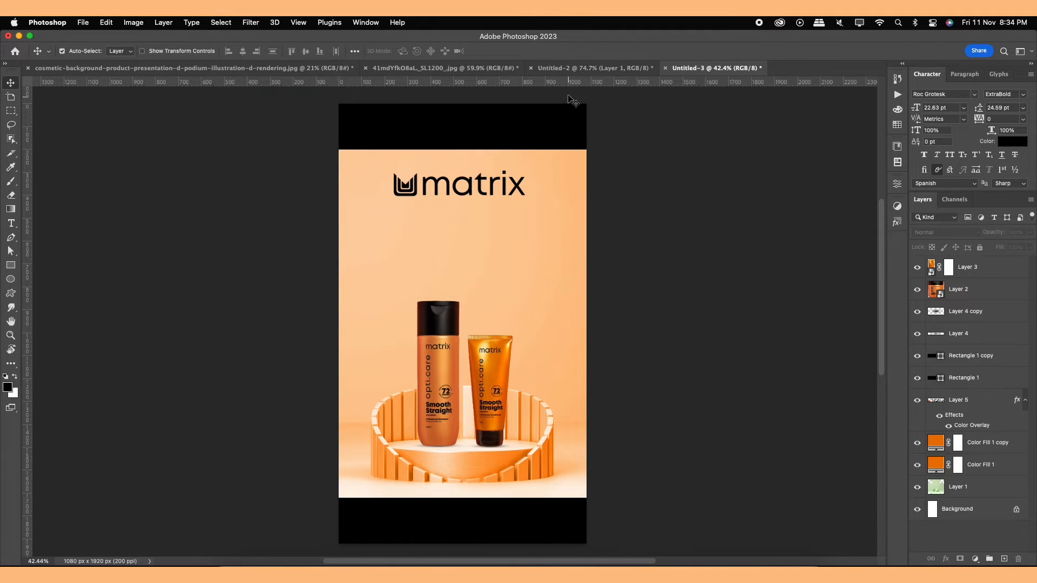
- Add horizontal guides along the inner edges of the two black bars and delete both bars
left_click_drag(569, 83, 556, 149)
left_click(493, 520)
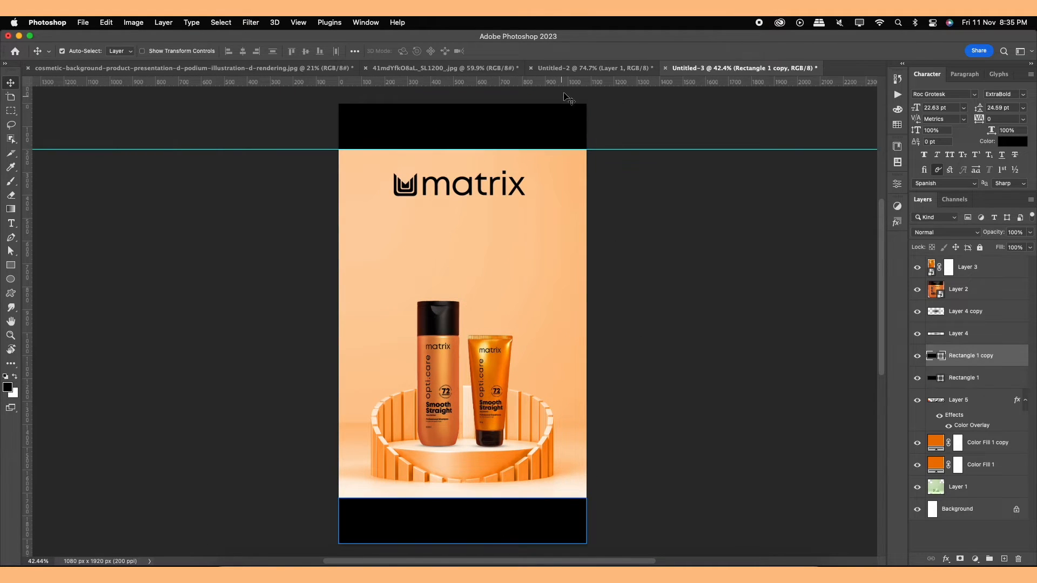
left_click_drag(569, 82, 581, 498)
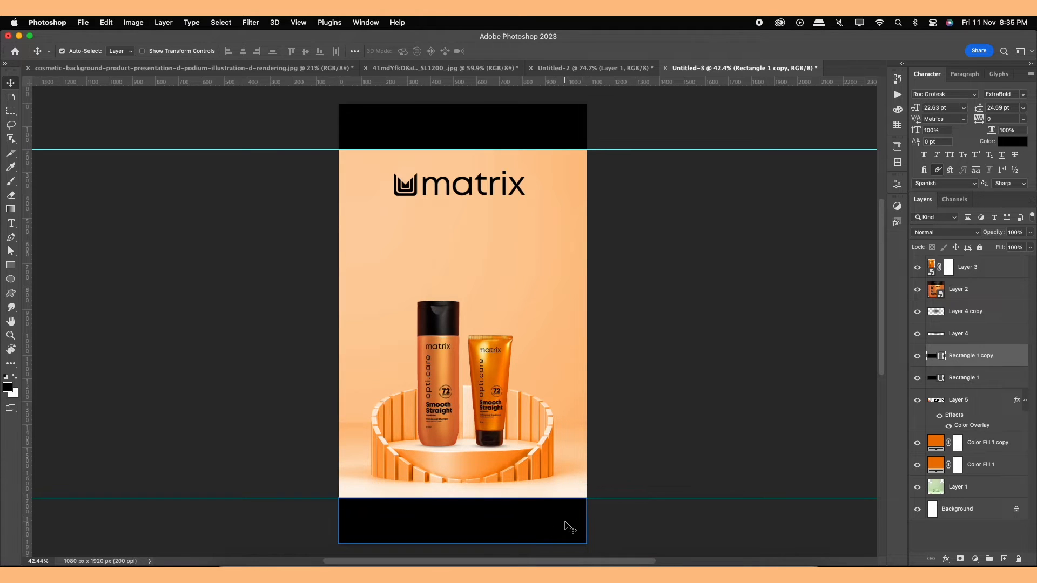
key("BackSpace")
key("BackSpace")
- Scale the matrix logo down around its centre and position it just below the upper guide
scroll(470, 184, "up", 2)
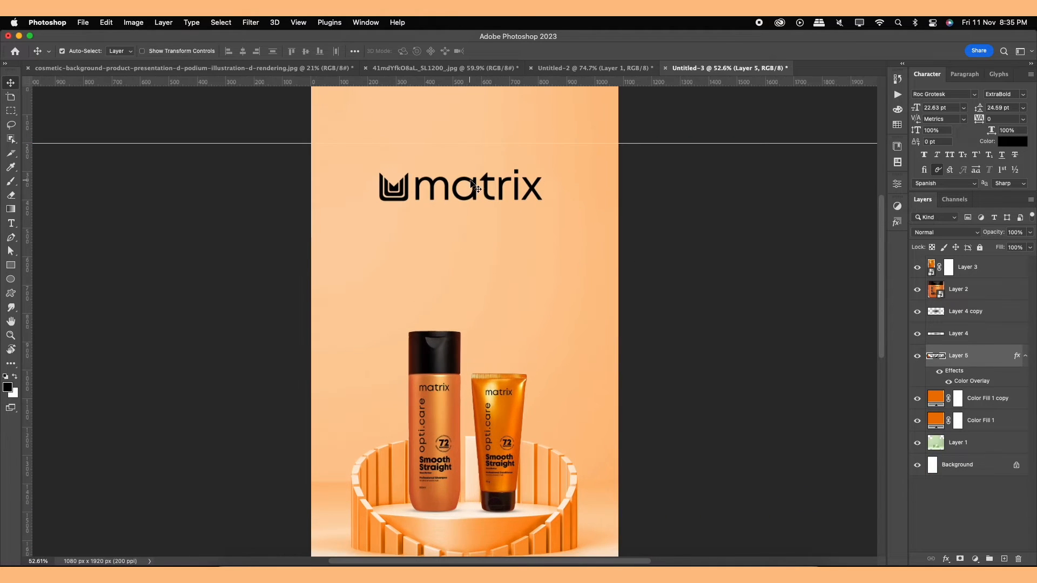
left_click_drag(470, 184, 475, 172)
key("ctrl+t")
left_click_drag(542, 160, 513, 172)
key("Return")
key("shift+Up")
key("shift+Up")
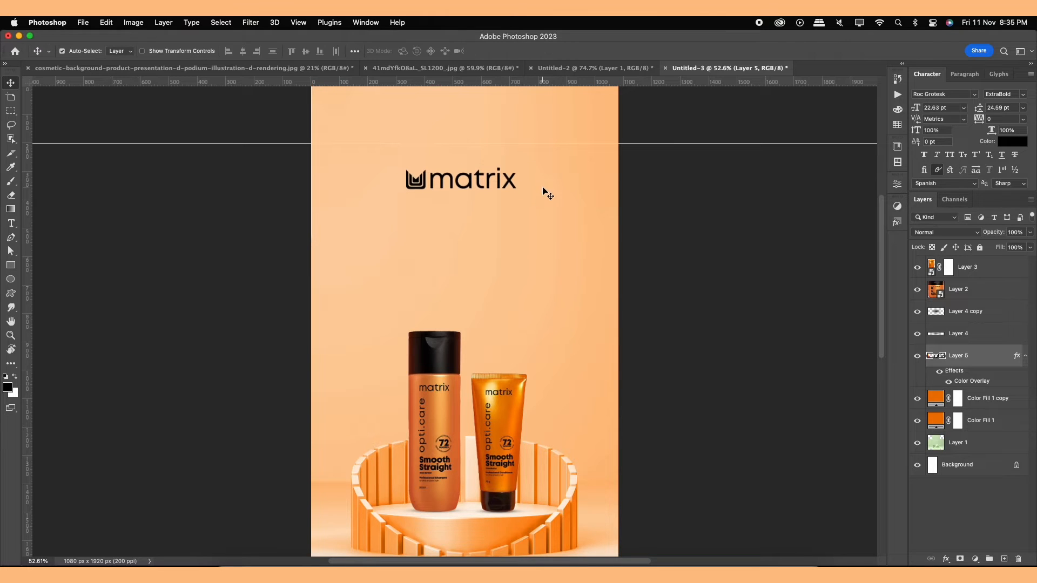
- Add the text "Opti.care" in black Roc Grotesk ExtraBold below the matrix logo
scroll(461, 224, "up", 3)
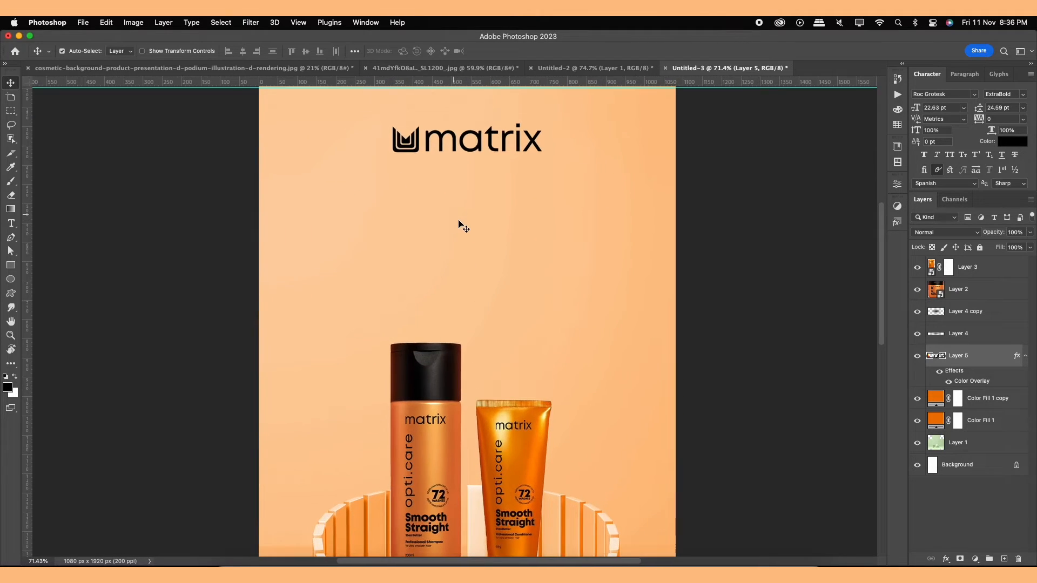
left_click_drag(461, 225, 466, 289)
key("t")
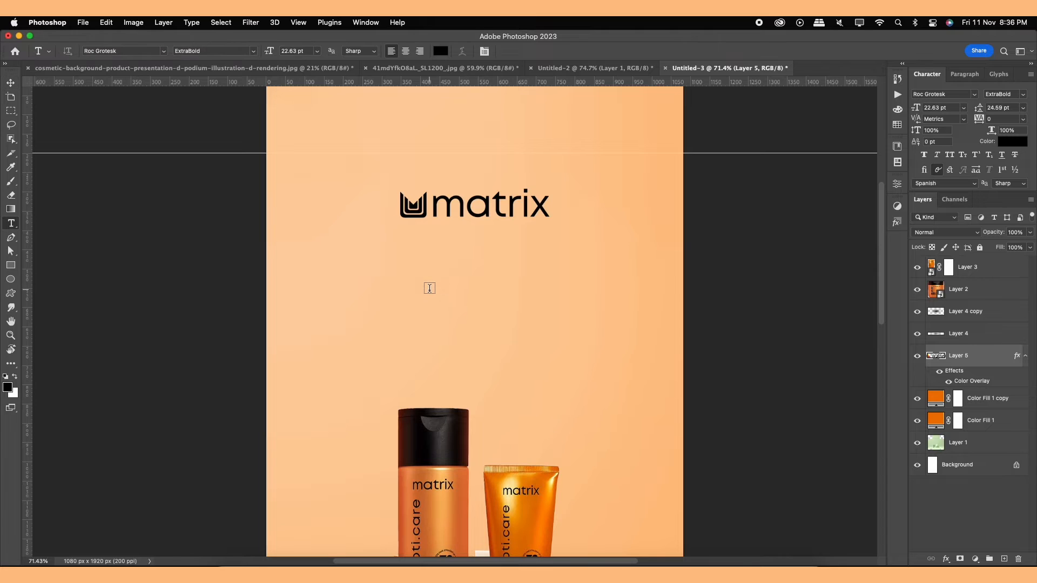
left_click(430, 288)
type("o")
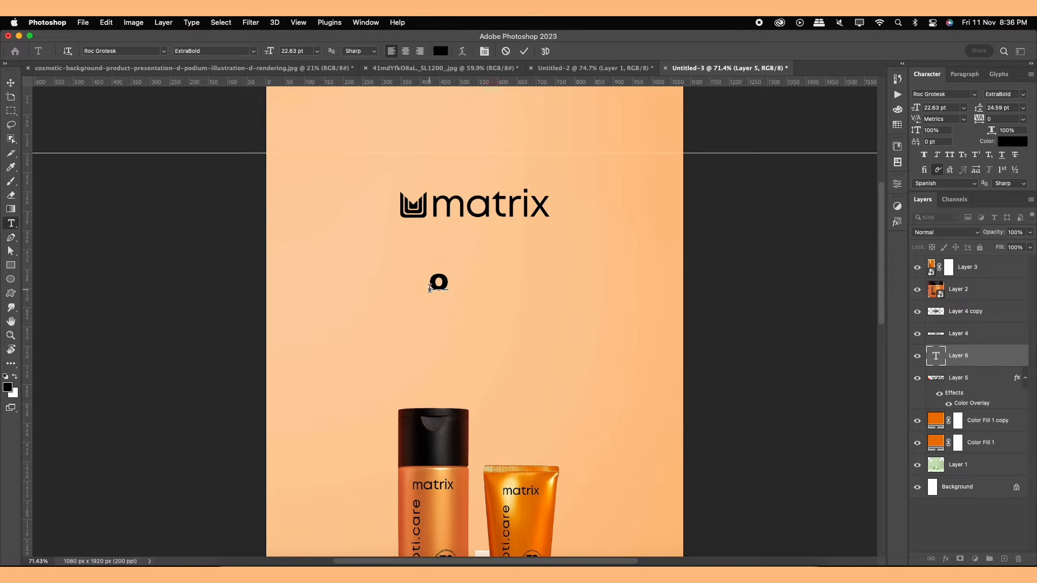
type("pti.")
key("BackSpace")
type("care")
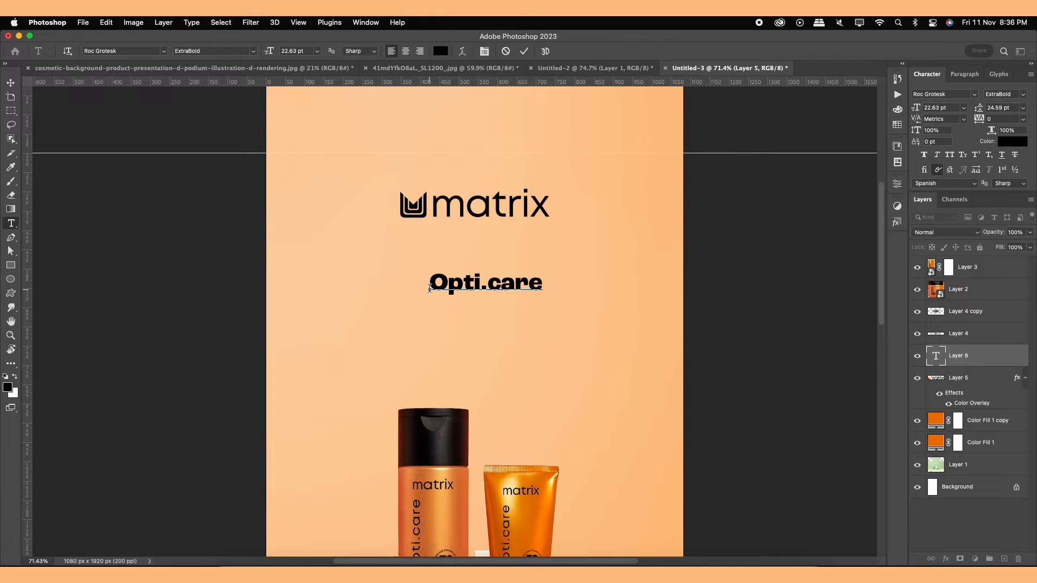
left_click(524, 51)
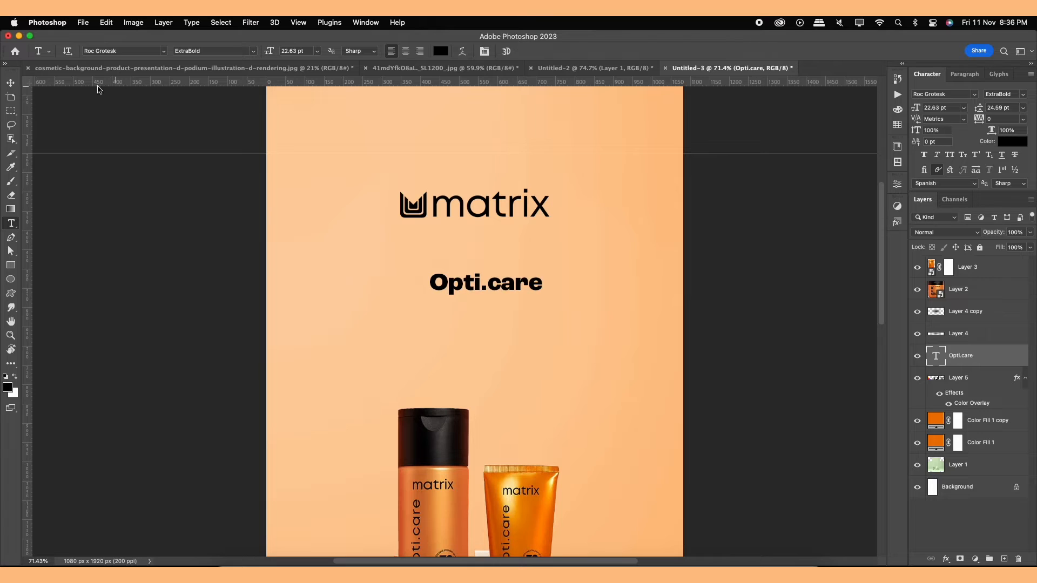
- Enlarge the "Opti.care" text to about 43 pt
left_click(11, 82)
key("super+g")
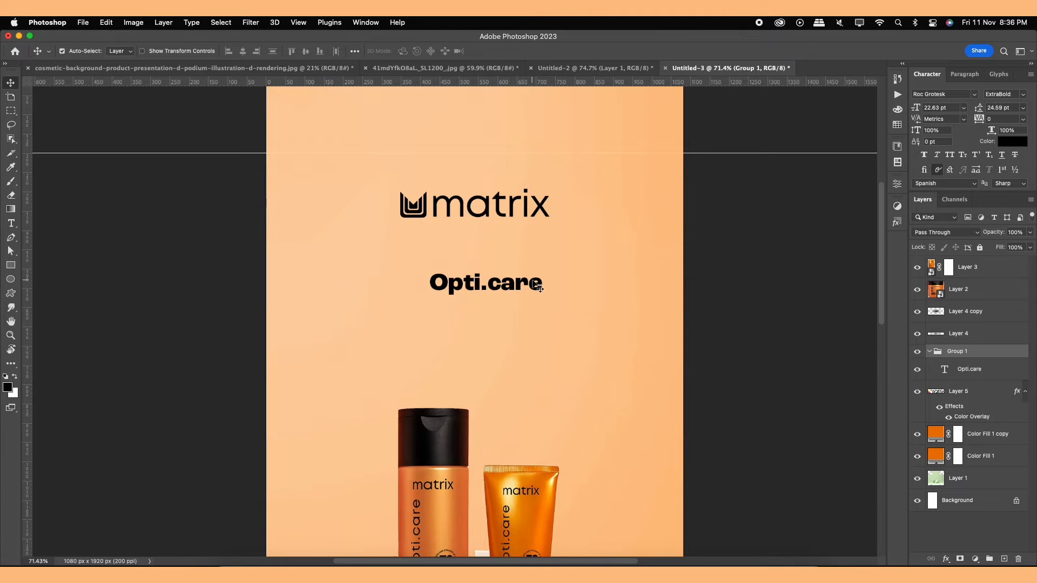
key("super+z")
key("super+t")
left_click_drag(544, 272, 592, 245)
key("Return")
- Centre the "Opti.care" text horizontally on the canvas and clear the selection
key("super+a")
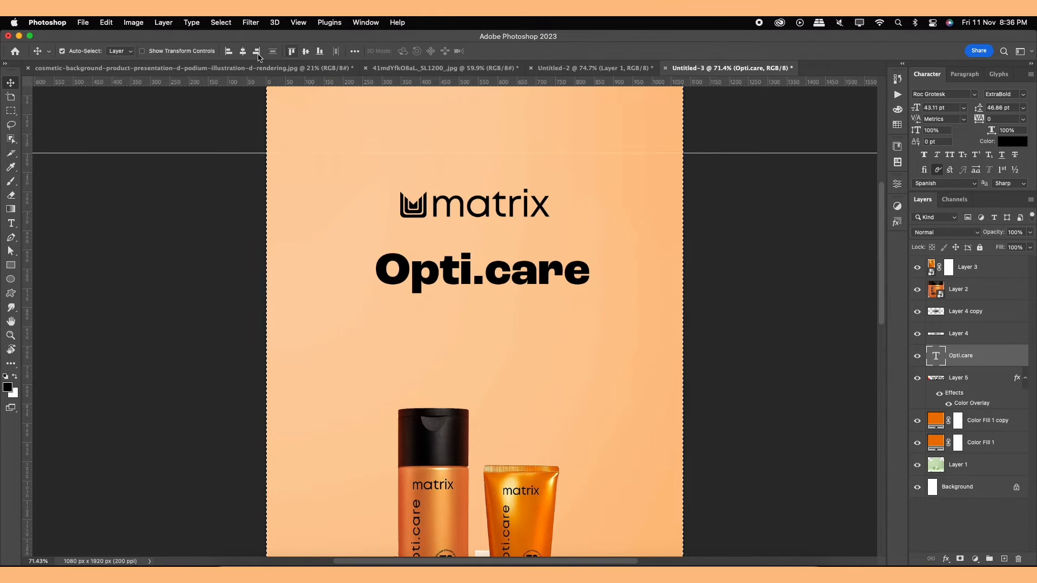
left_click(243, 51)
key("super+d")
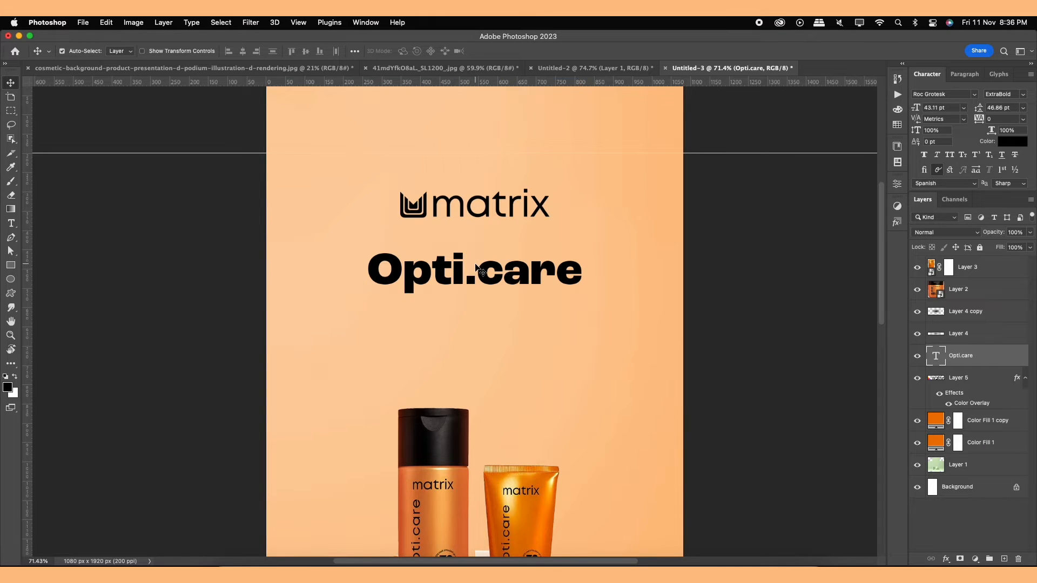
- Nudge the "Opti.care" text upward until it sits close beneath the matrix logo
key("Up")
key("Up")
key("Up")
key("Up")
key("Up")
key("Up")
key("Up")
key("Up")
key("Up")
key("Up")
key("Up")
key("Up")
key("Up")
key("Up")
key("Up")
key("Up")
key("Up")
key("Up")
key("Up")
key("Up")
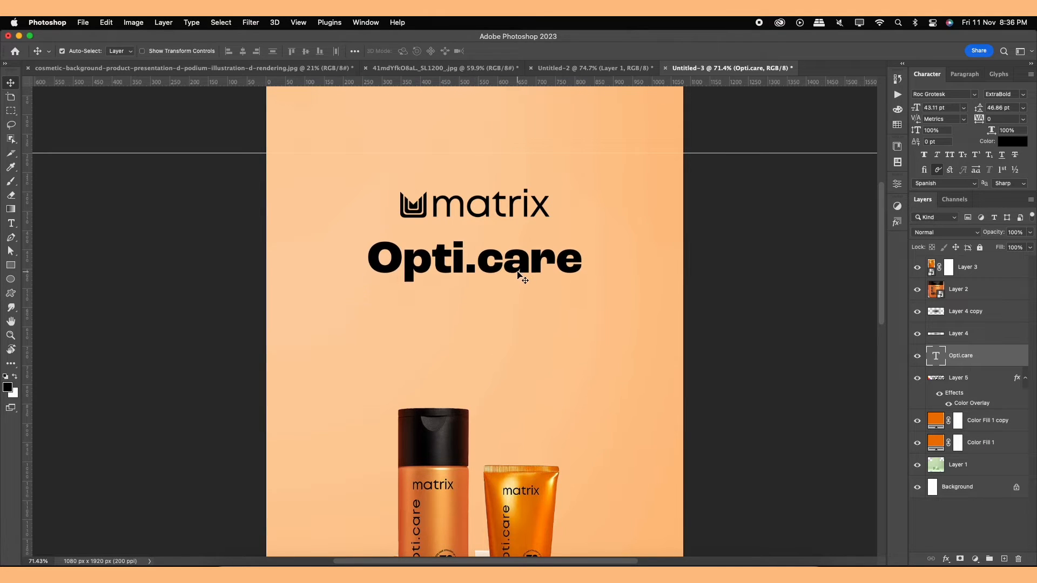
key("Up")
key("Up")
key("Up")
key("Up")
key("Up")
key("Up")
key("Up")
key("Up")
key("Up")
key("Up")
key("Up")
key("Up")
key("Up")
key("Up")
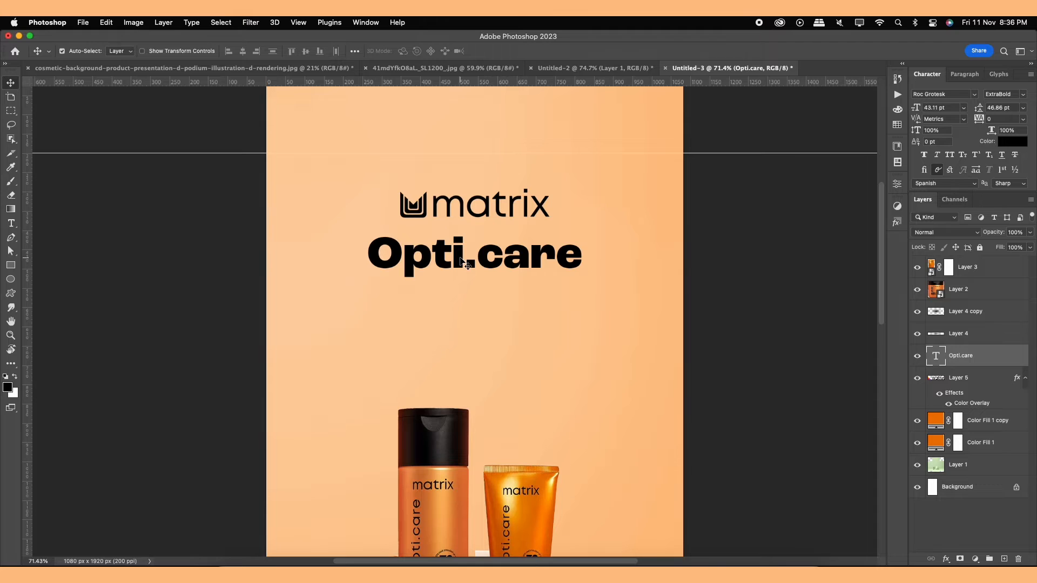
- Duplicate the "Opti.care" text directly below itself and set the copy's font to Helvetica Regular
left_click_drag(463, 263, 483, 302)
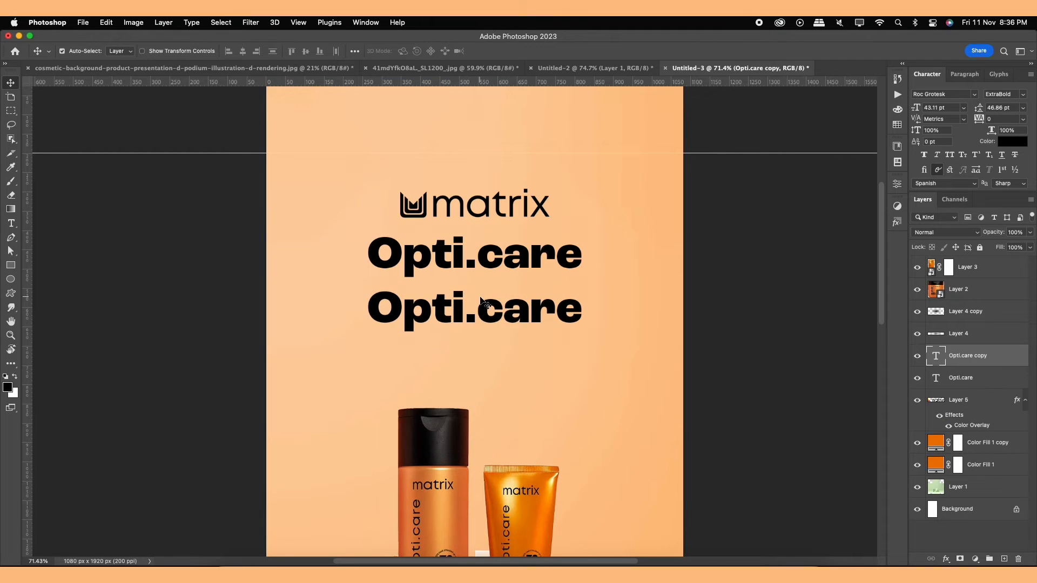
key("t")
left_click(163, 51)
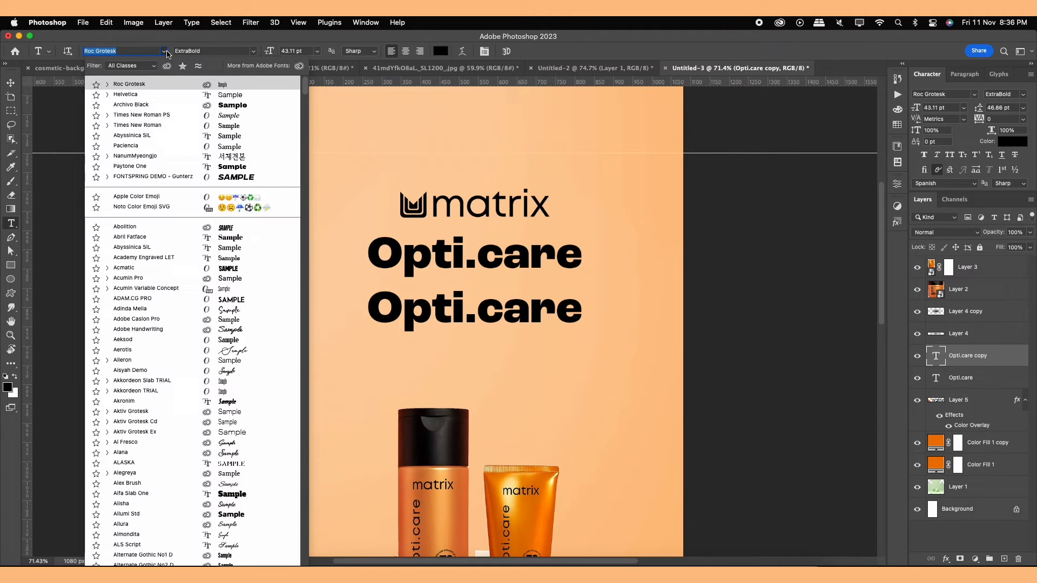
left_click(168, 94)
left_click(10, 83)
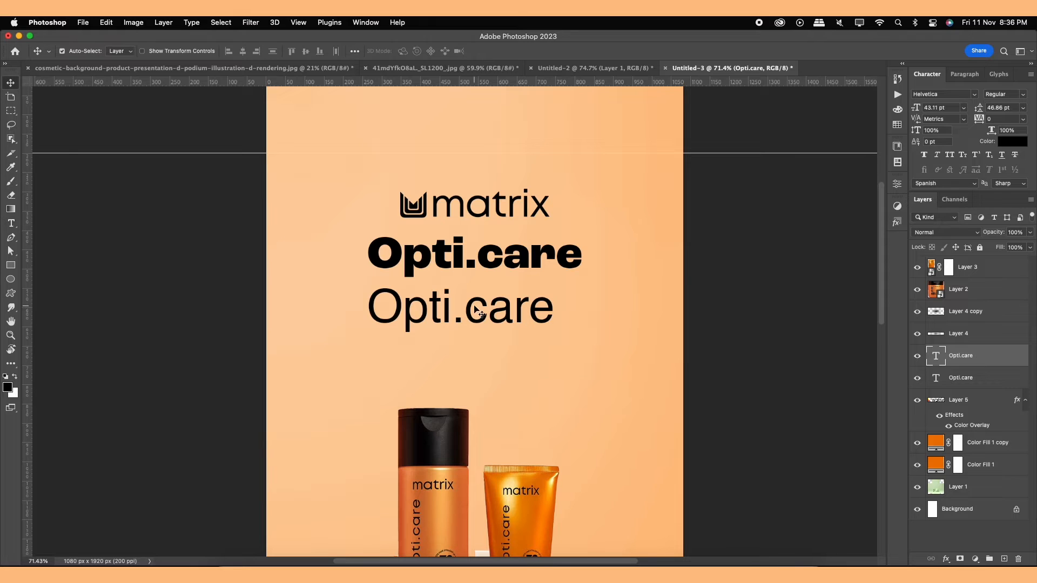
- Replace the wording of the Helvetica text copy with "Smooth Straight"
double_click(470, 311)
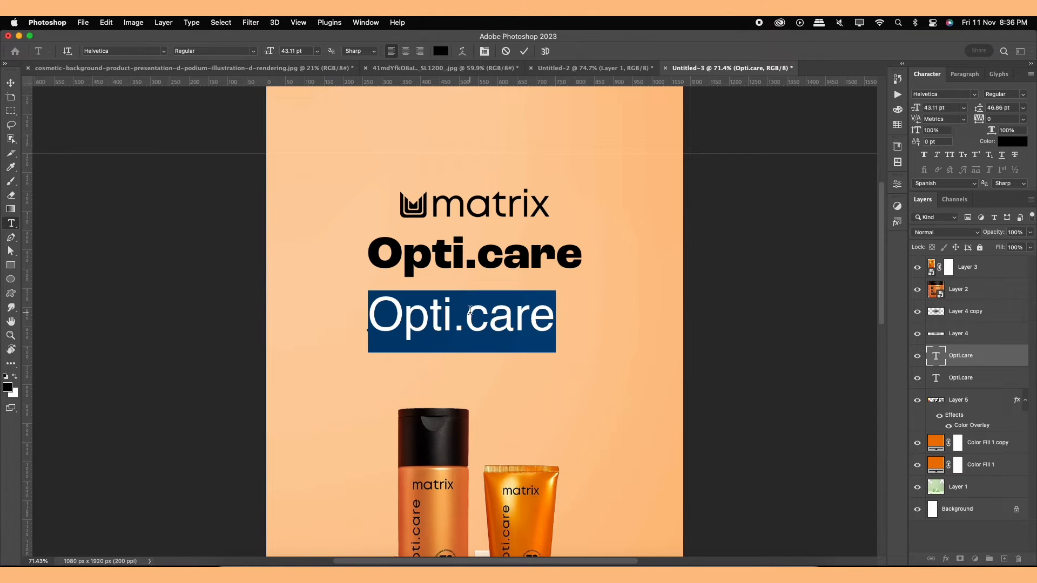
type("Sm")
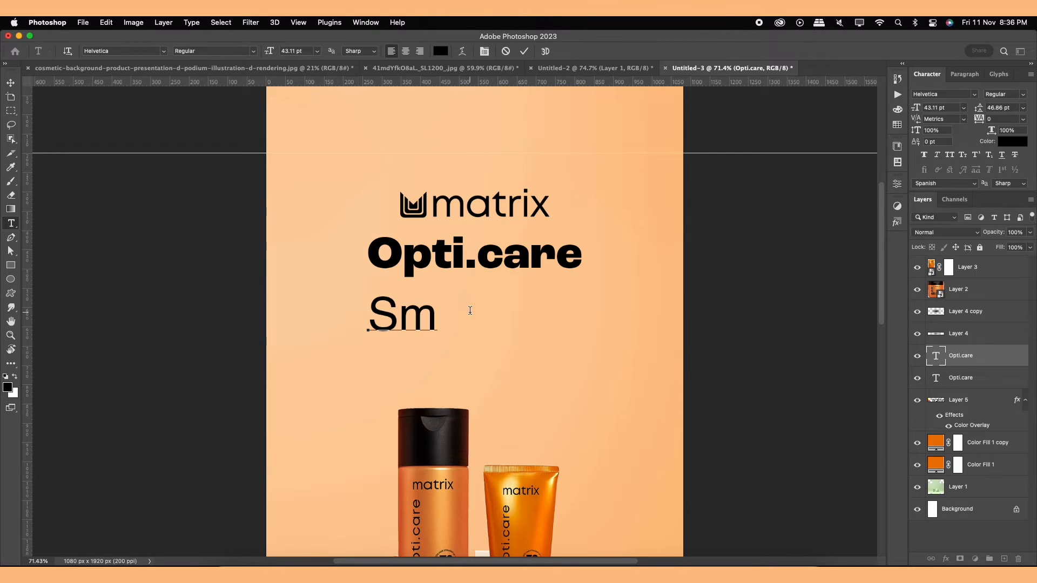
type("ooth ")
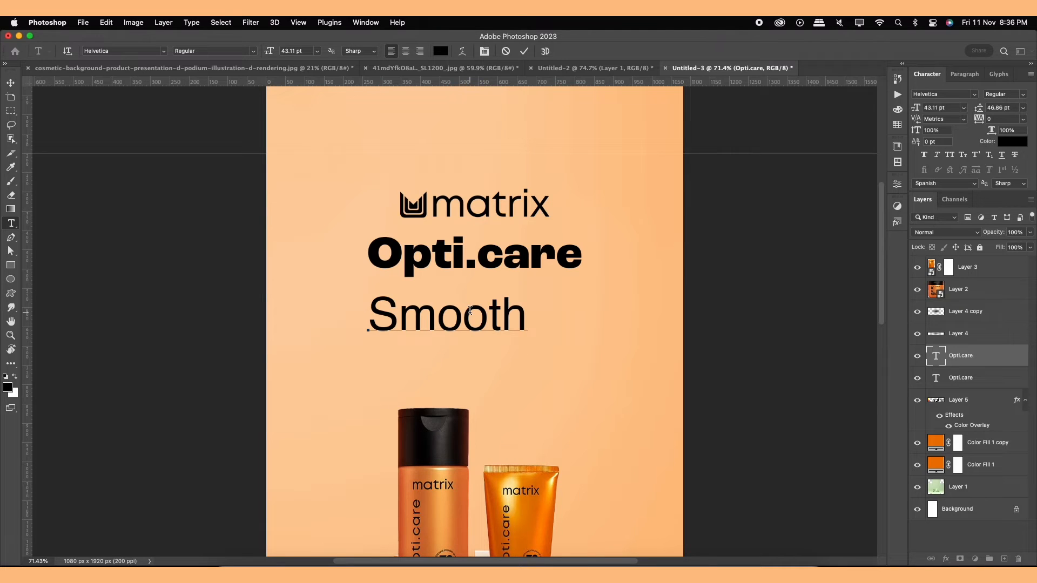
type("St")
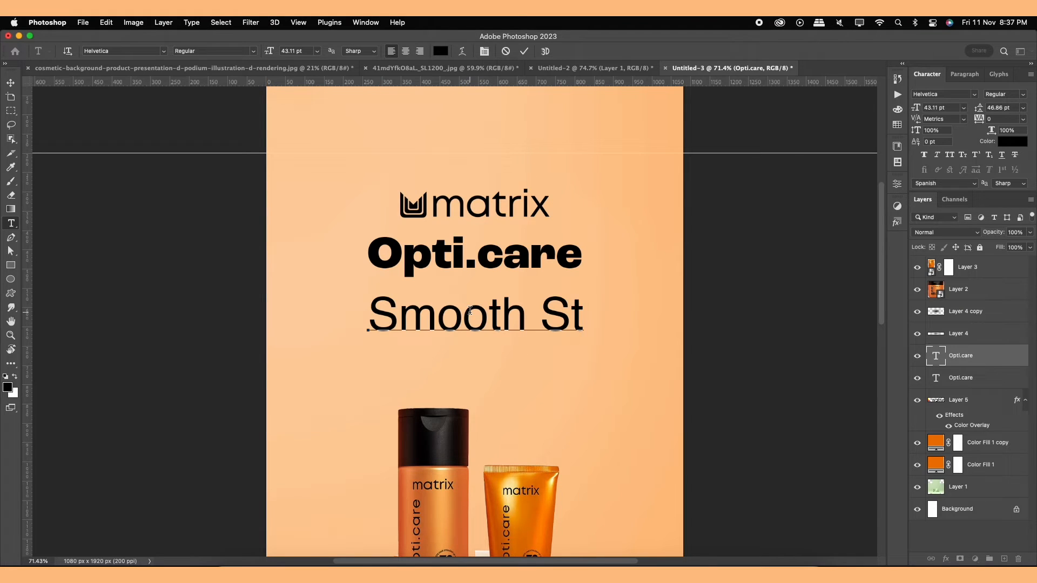
type("ra")
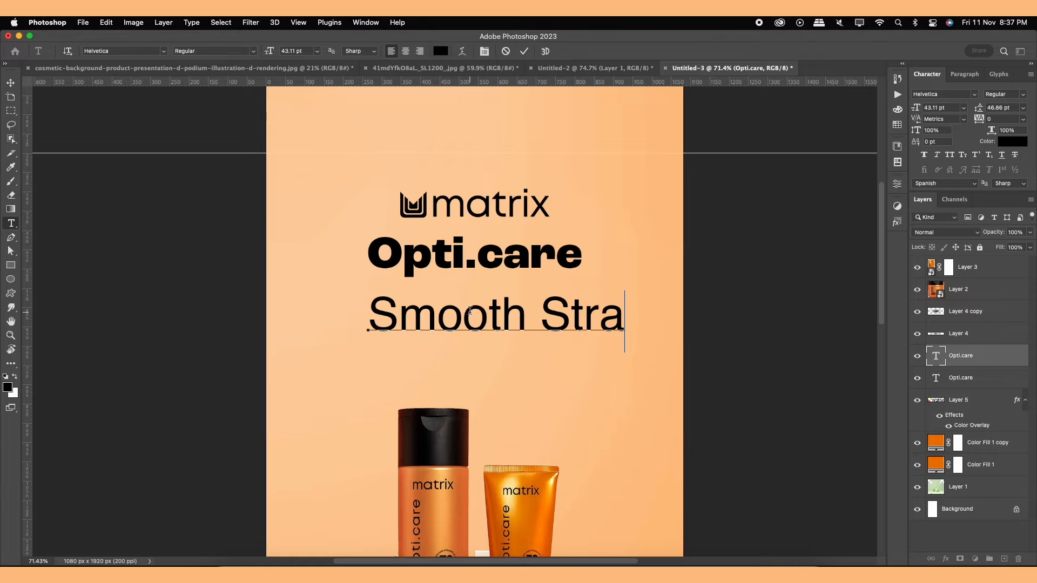
type("igh")
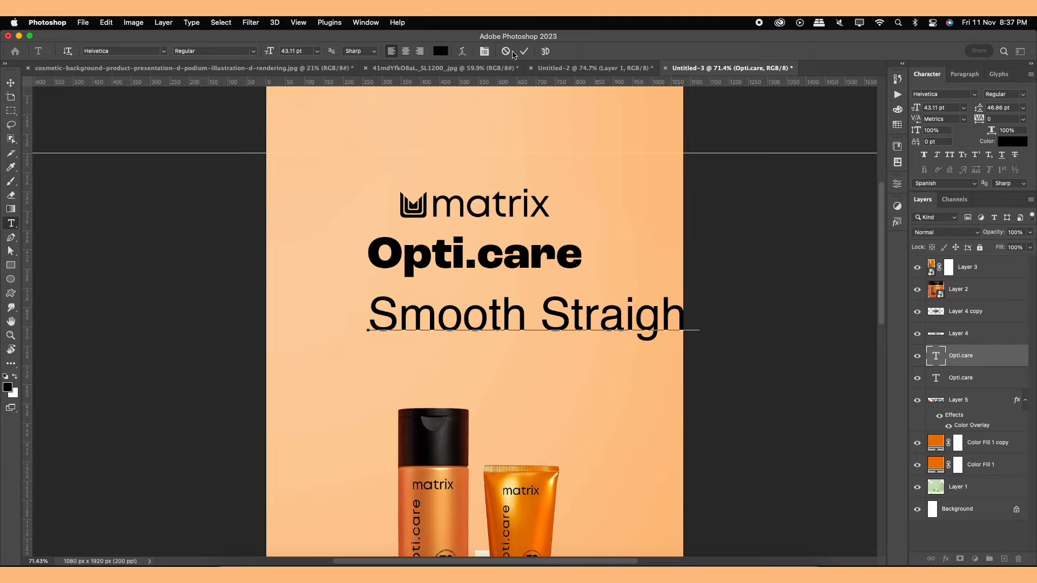
left_click(524, 51)
- Scale the "Smooth Straight" text down to about 24 pt and place it beneath "Opti.care"
key("super+t")
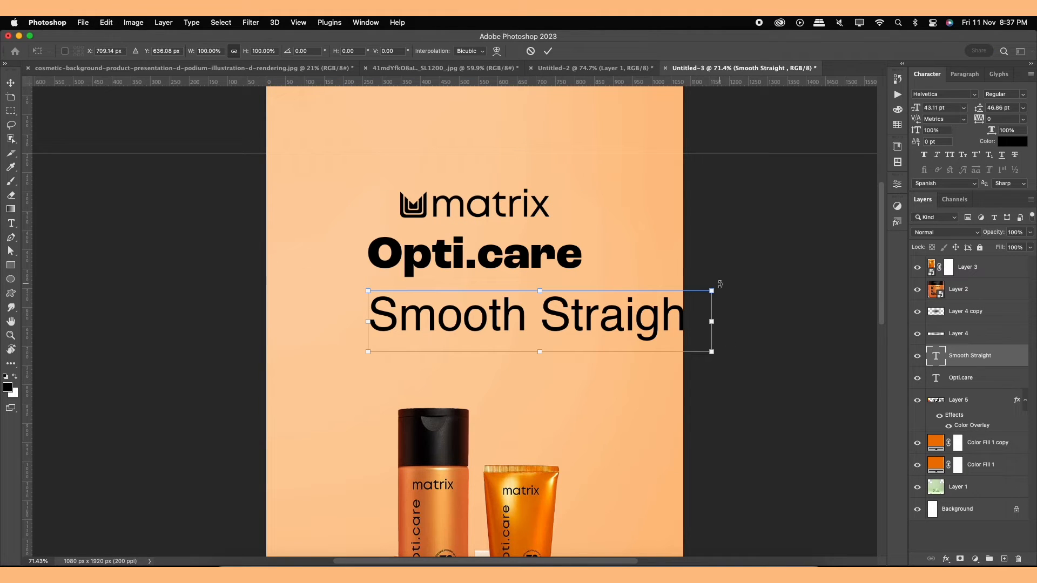
left_click_drag(712, 291, 474, 306)
key("Return")
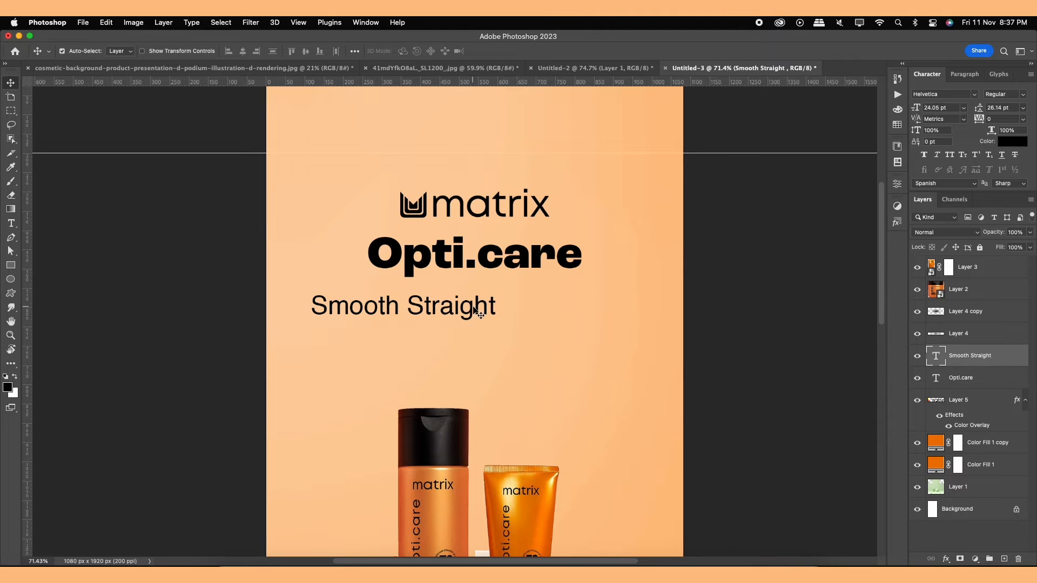
- Extend the "Smooth Straight" text with "Profssional" on the same line and "Ultra Smoothing Shampoo" on a second line
key("t")
left_click(495, 310)
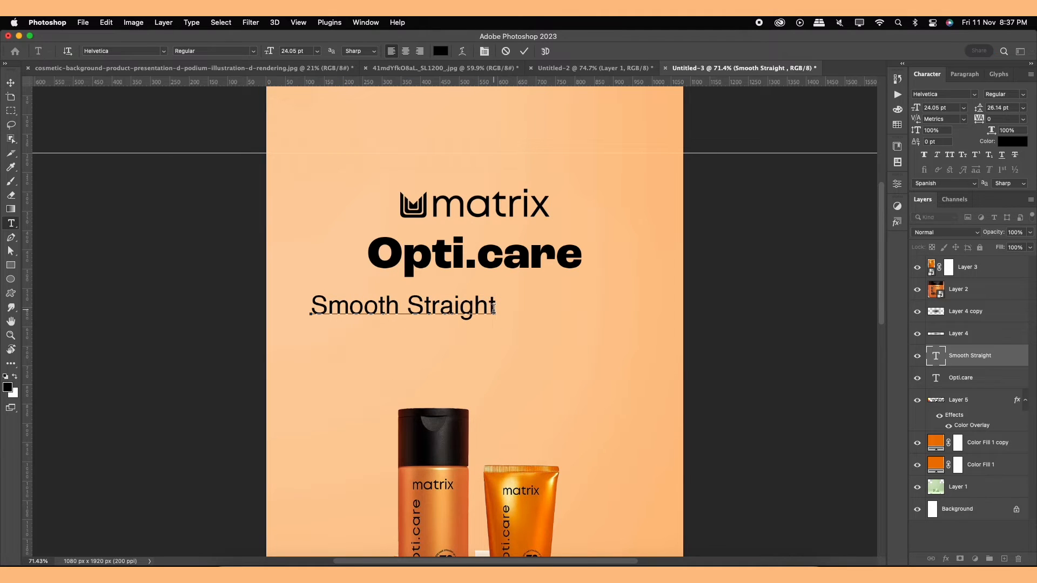
type("Prof")
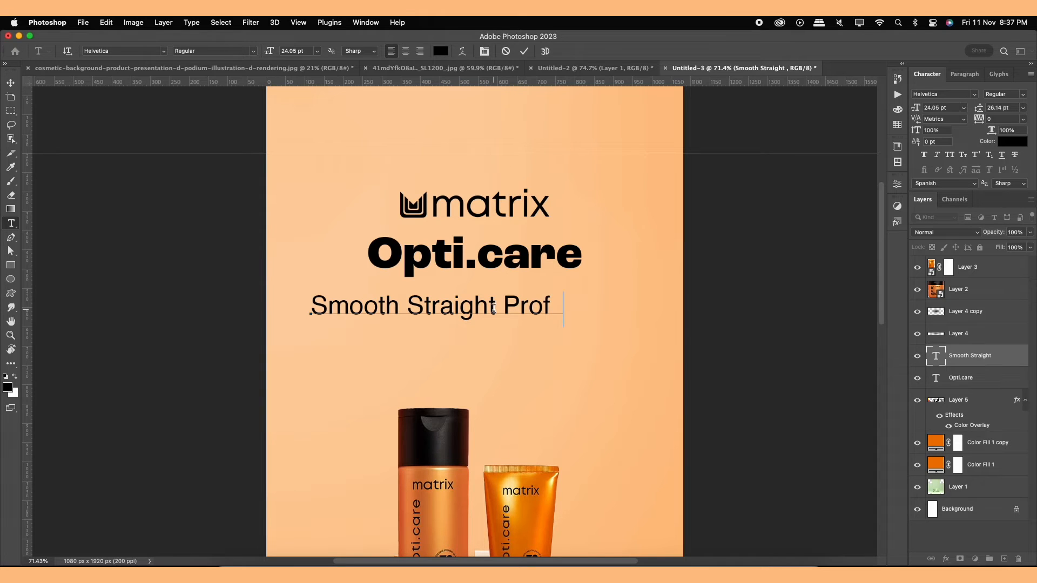
type("ssional")
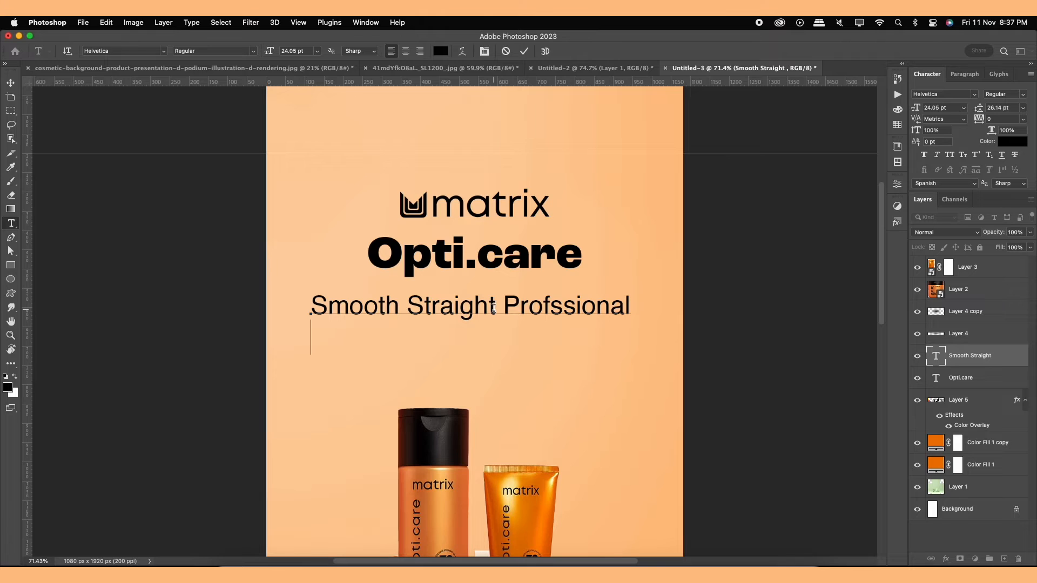
key("Return")
type("Ultra")
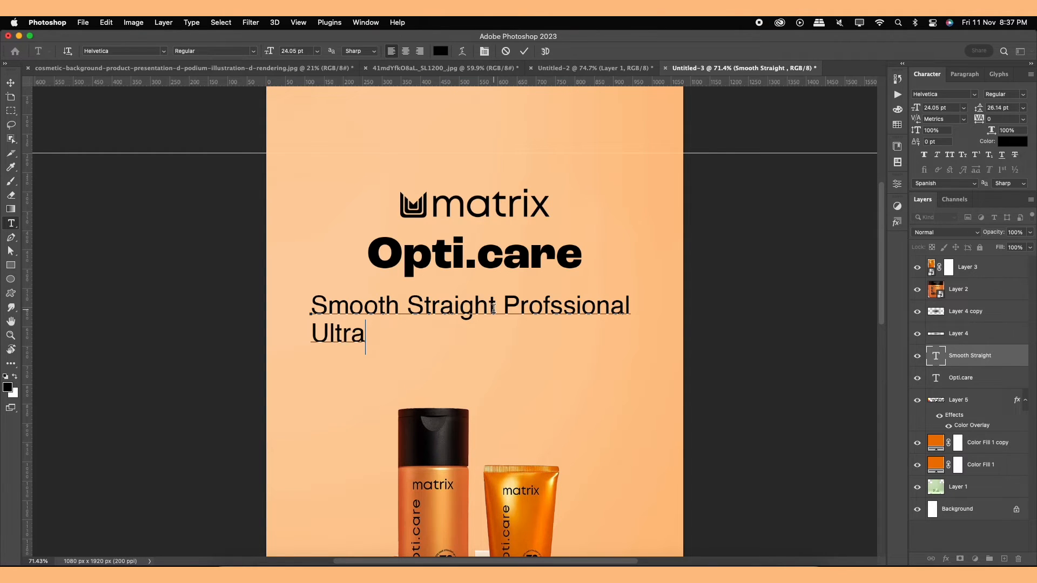
type(" Smoo")
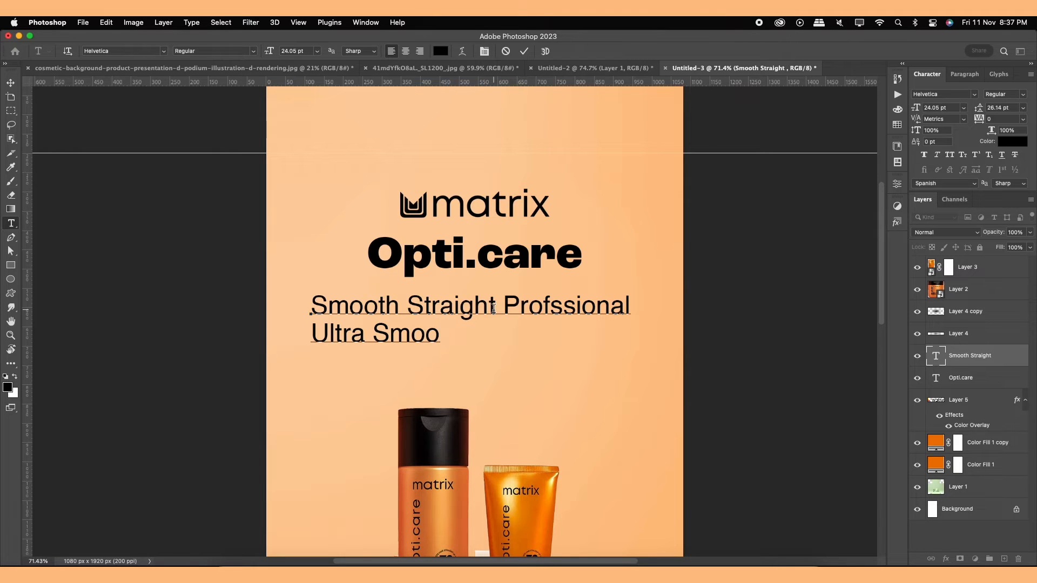
type("thing ")
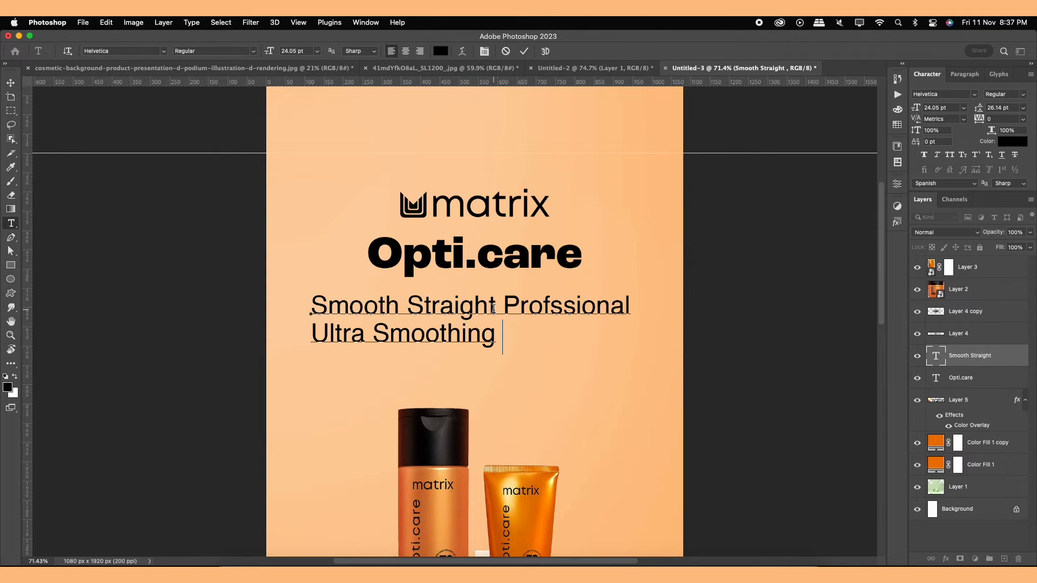
type("D")
key("BackSpace")
type("Sha")
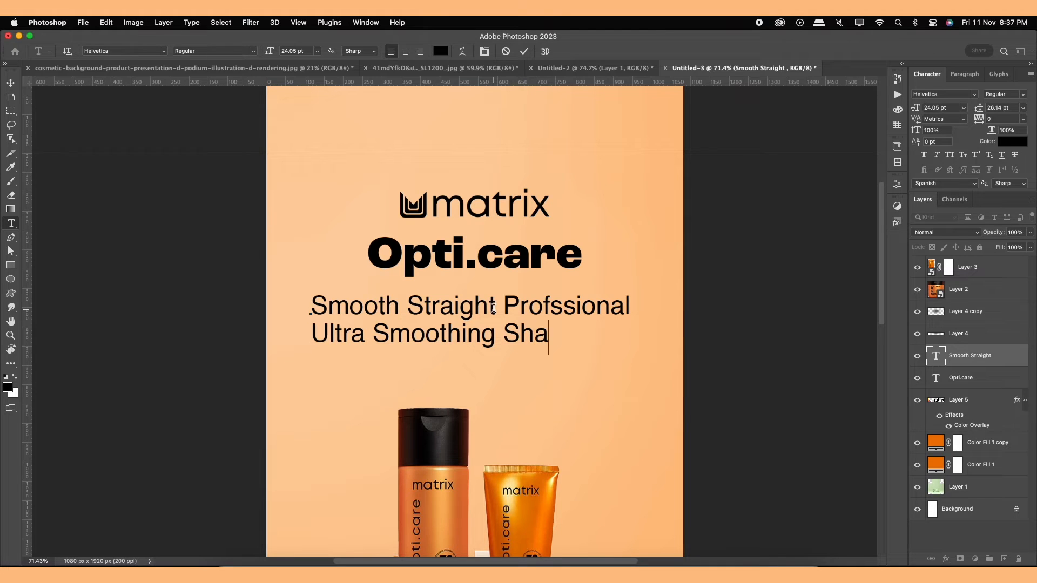
type("mpoo")
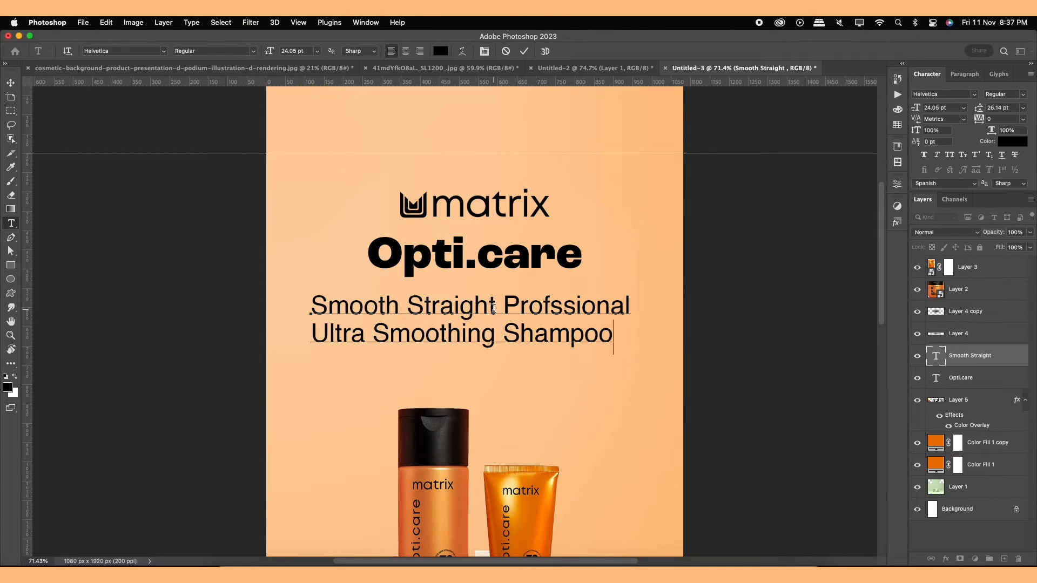
- Finish the tagline by adding "&" to the second line and "Conditioner Combo (200ml + 98g)" on a third line
type(" &")
key("BackSpace")
type("Cond")
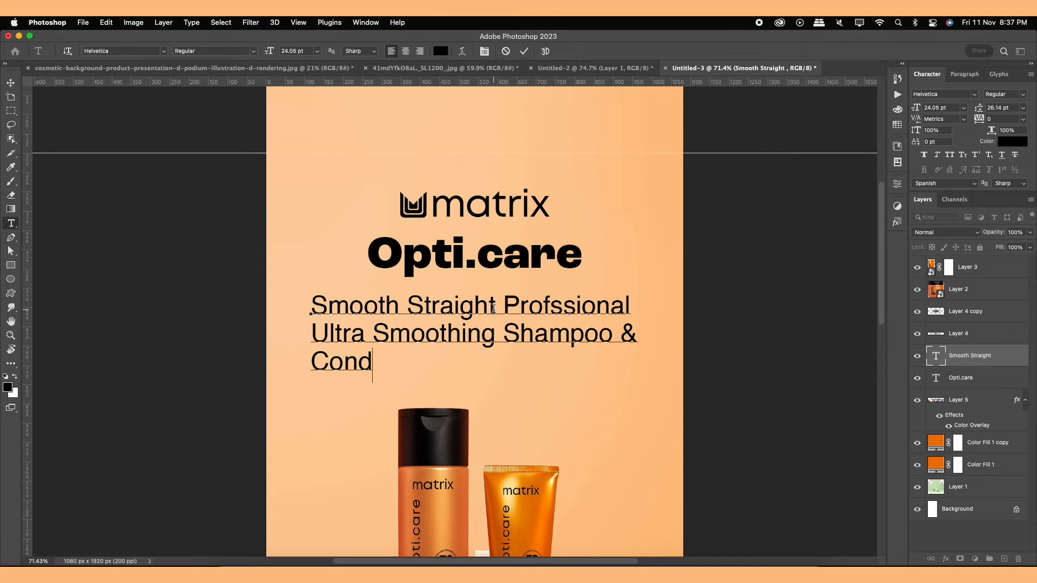
type("itioner ")
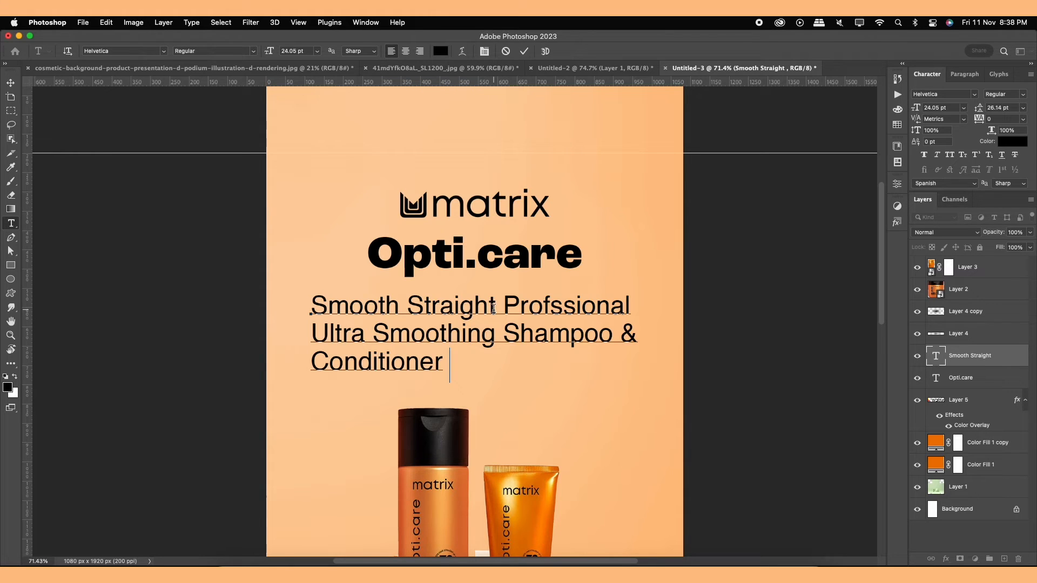
type("Comb")
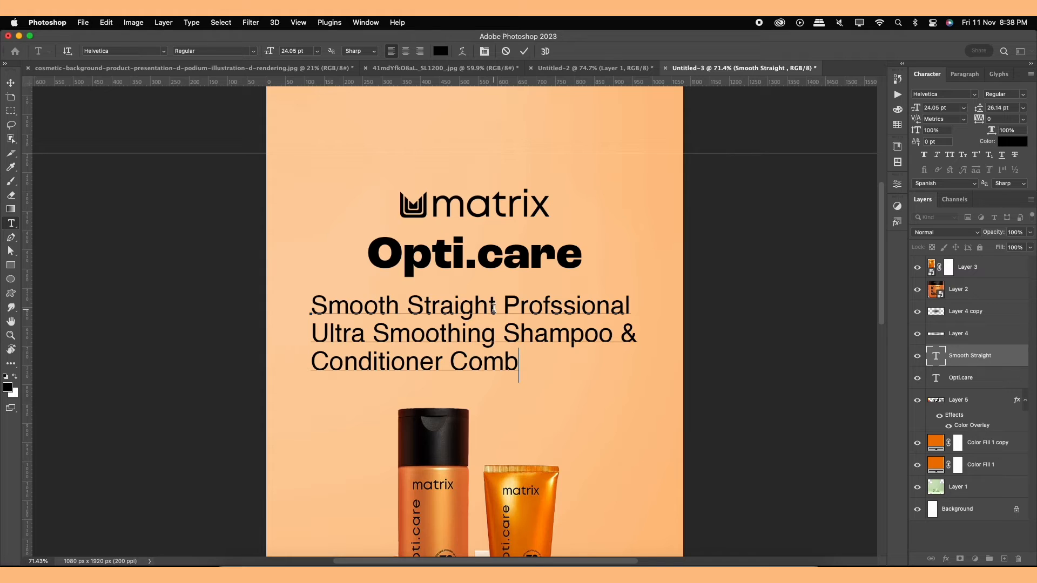
type("o")
type(" ())")
key("Left")
type("200")
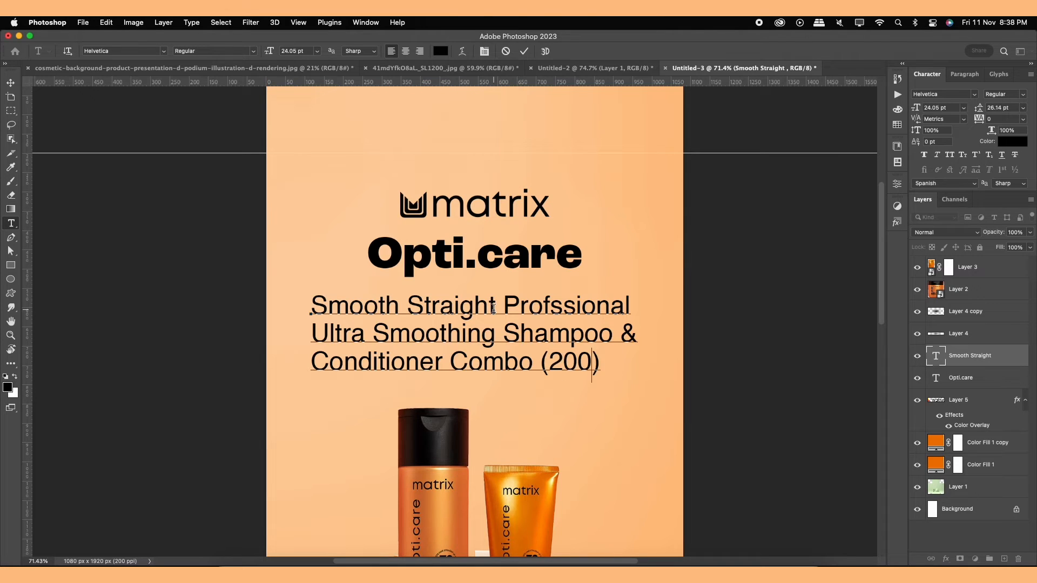
type("ml + ")
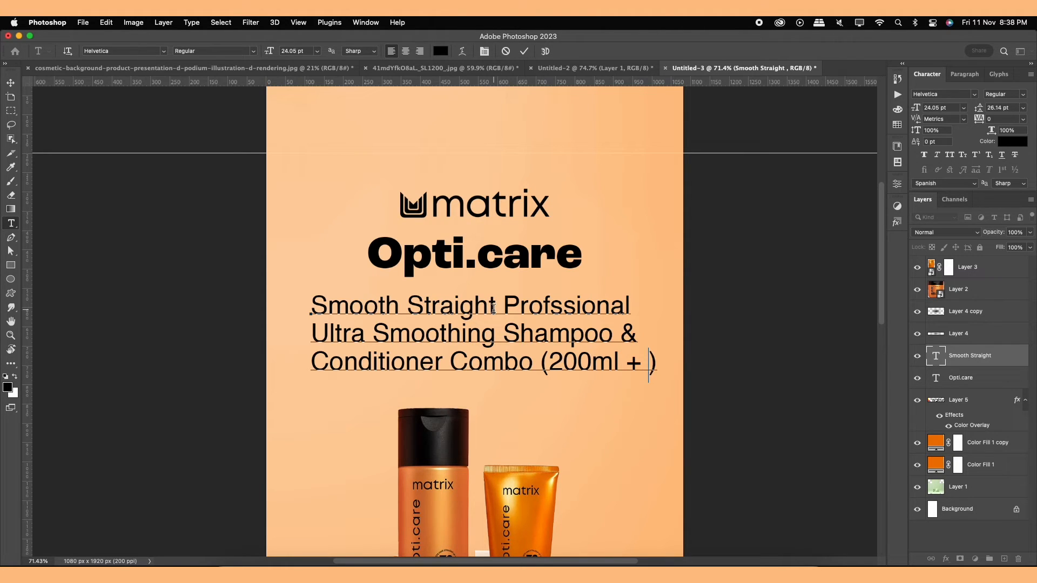
type("98")
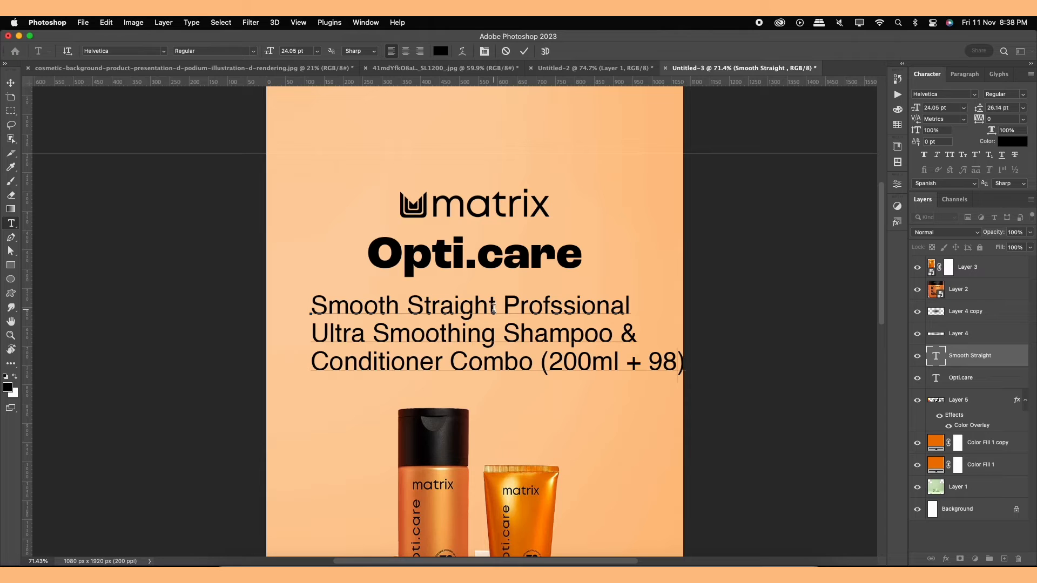
type("g")
left_click(524, 51)
- Center-align the three tagline lines and center the text block horizontally on the canvas
left_click(407, 52)
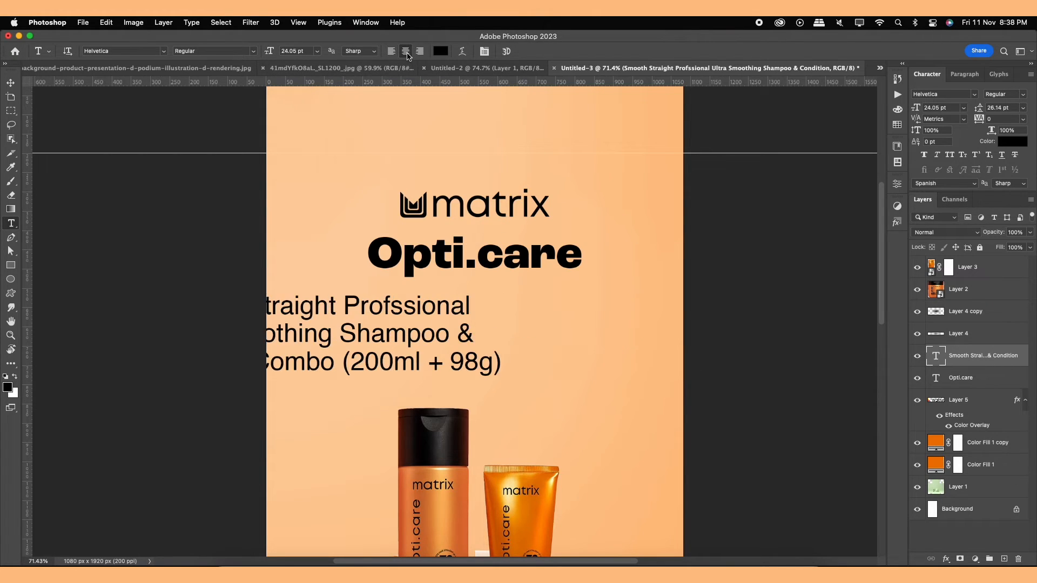
left_click(11, 82)
key("ctrl+a")
left_click(242, 50)
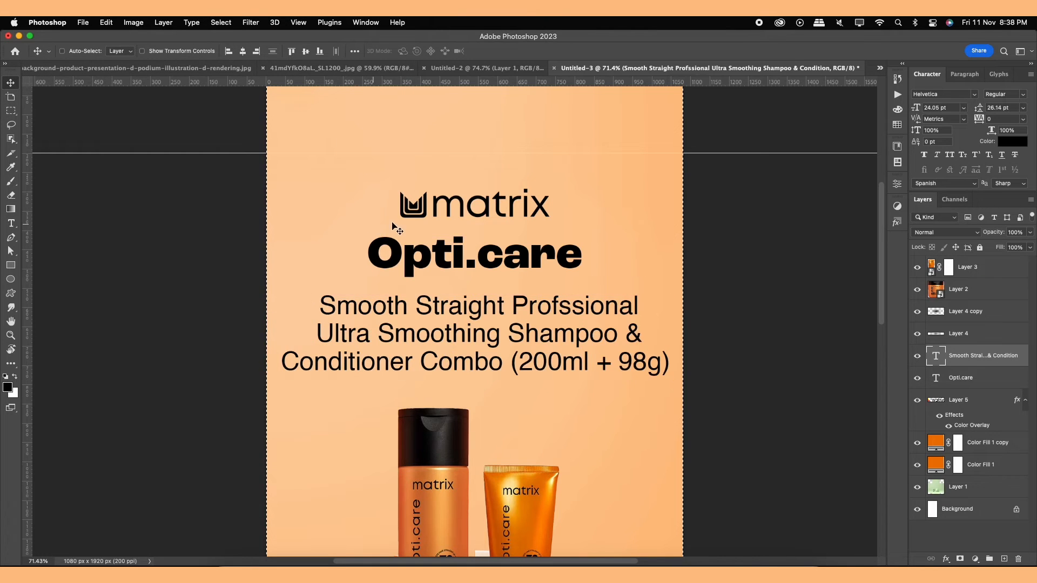
key("ctrl+d")
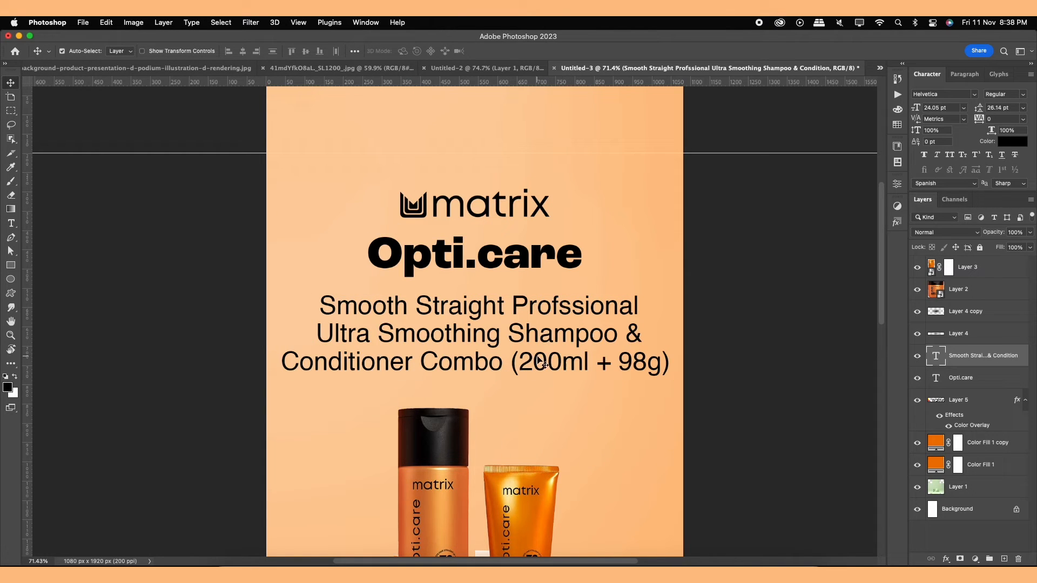
- Replace the "&" in the tagline's second line with "and"
key("t")
double_click(635, 327)
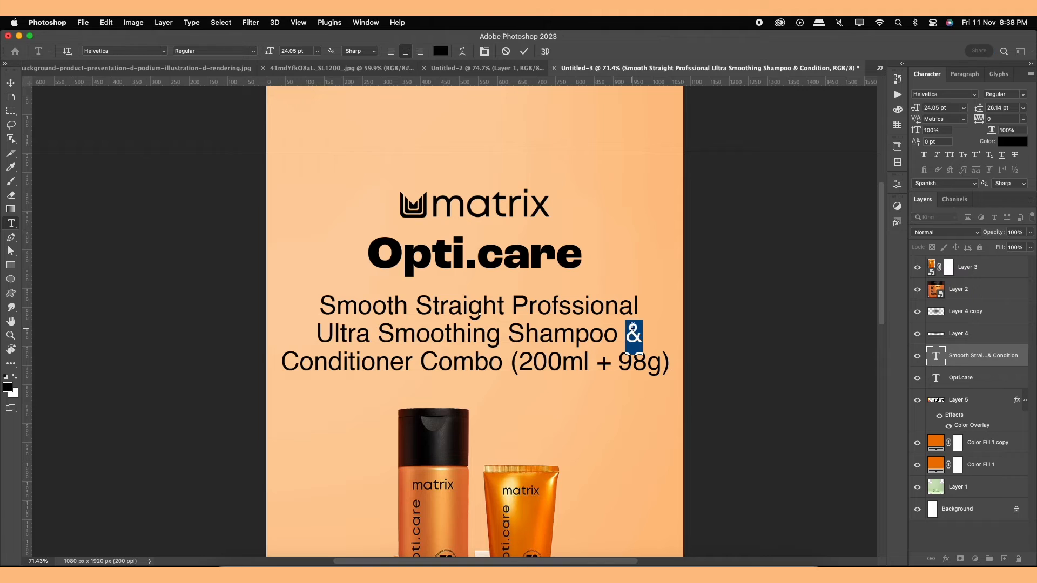
type("and")
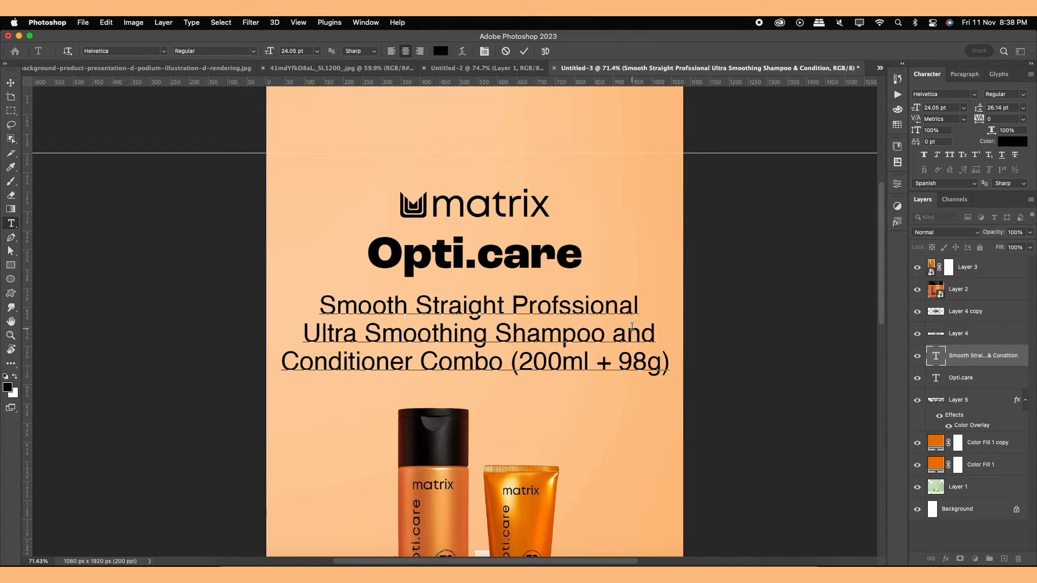
left_click(524, 51)
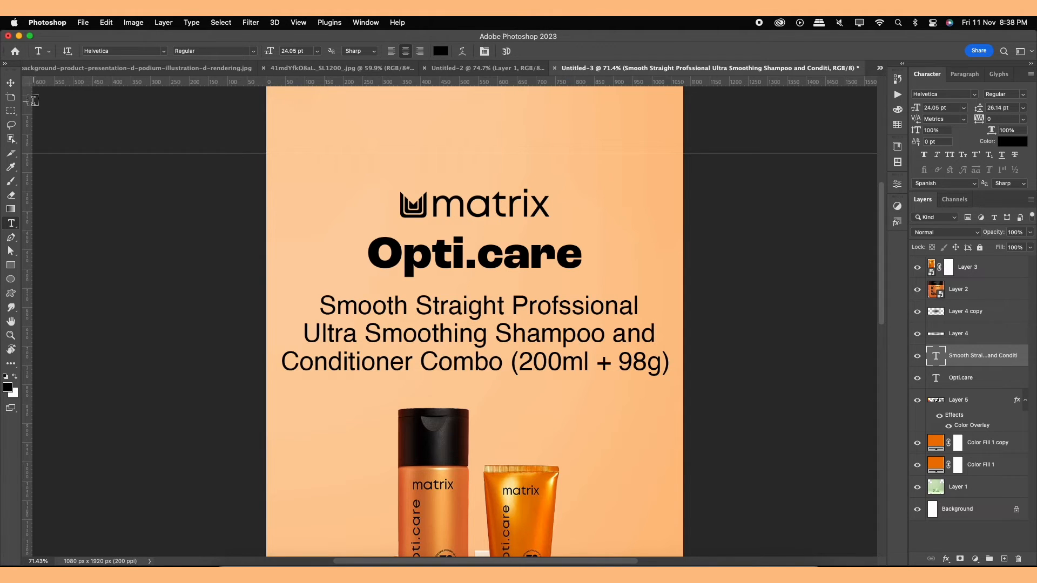
- Delete the stray trailing space from the tagline text
left_click(10, 82)
key("t")
left_click(661, 313)
left_click(662, 343)
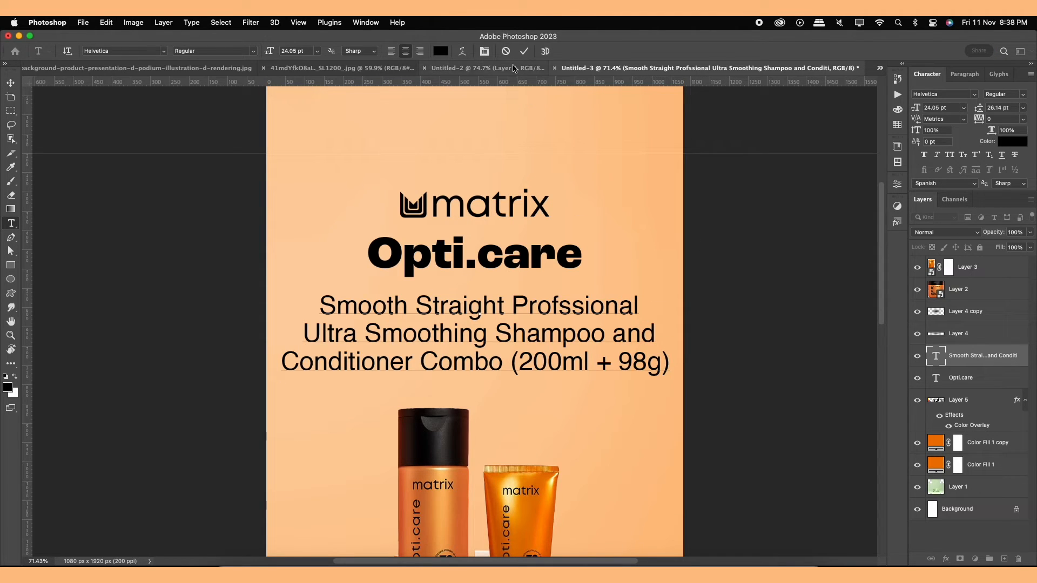
key("BackSpace")
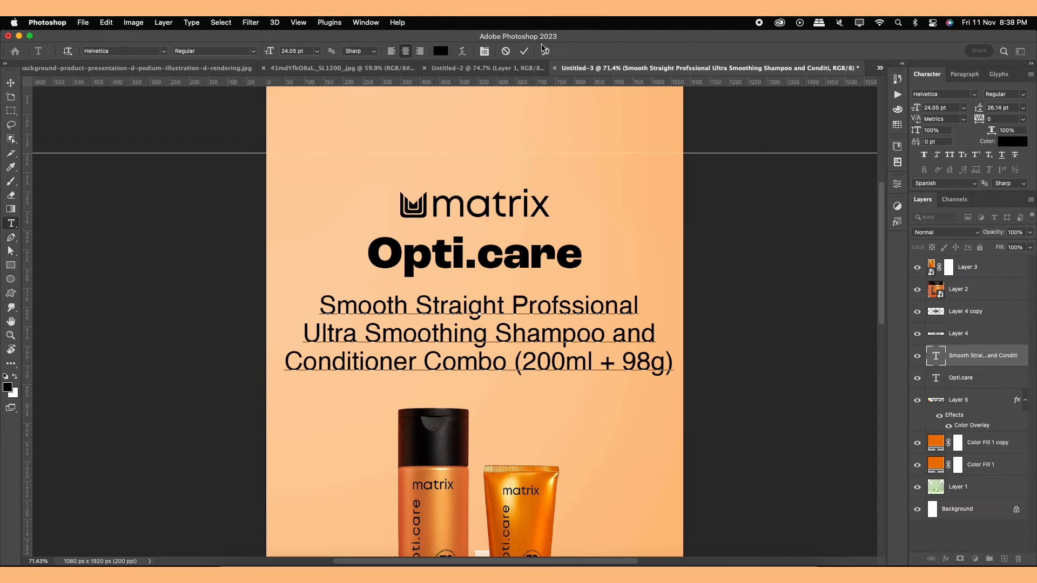
left_click(524, 51)
left_click(10, 82)
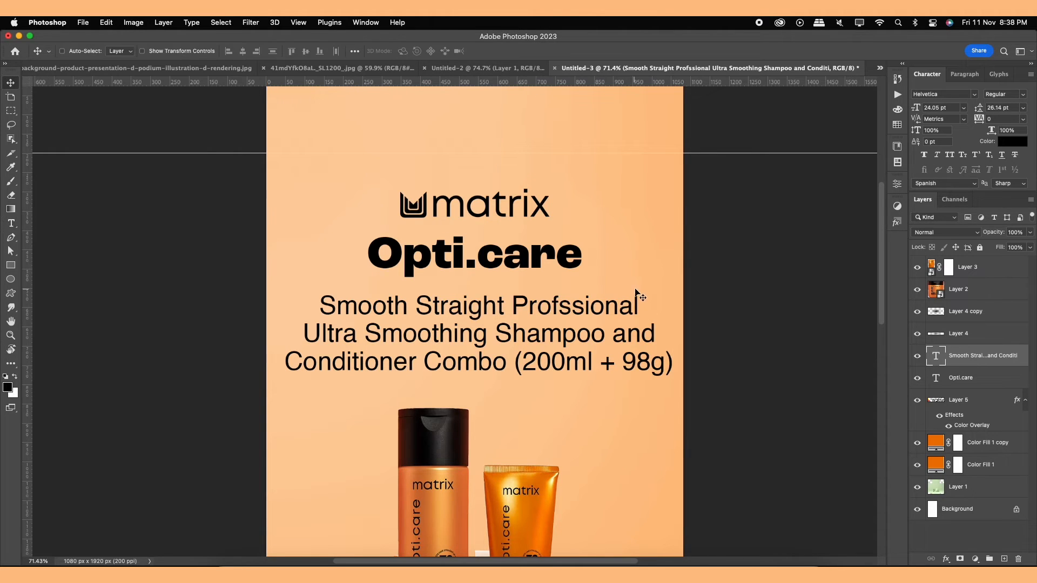
- Scale the tagline down to about 19.85 pt and place it between "Opti.care" and the products
key("super+t")
left_click_drag(670, 289, 615, 292)
left_click_drag(561, 332, 507, 275)
key("Return")
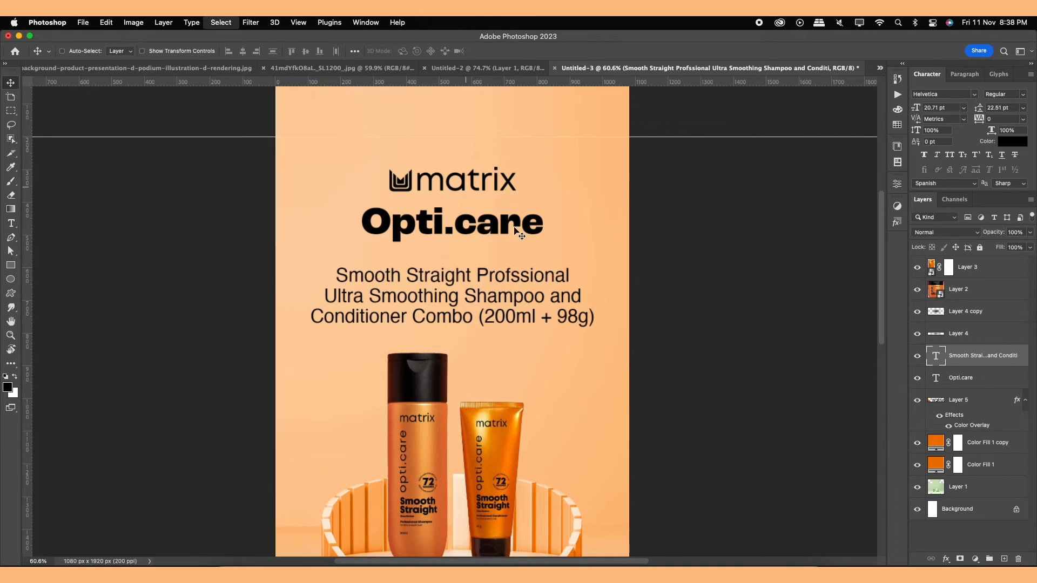
key("super+t")
left_click_drag(589, 266, 586, 264)
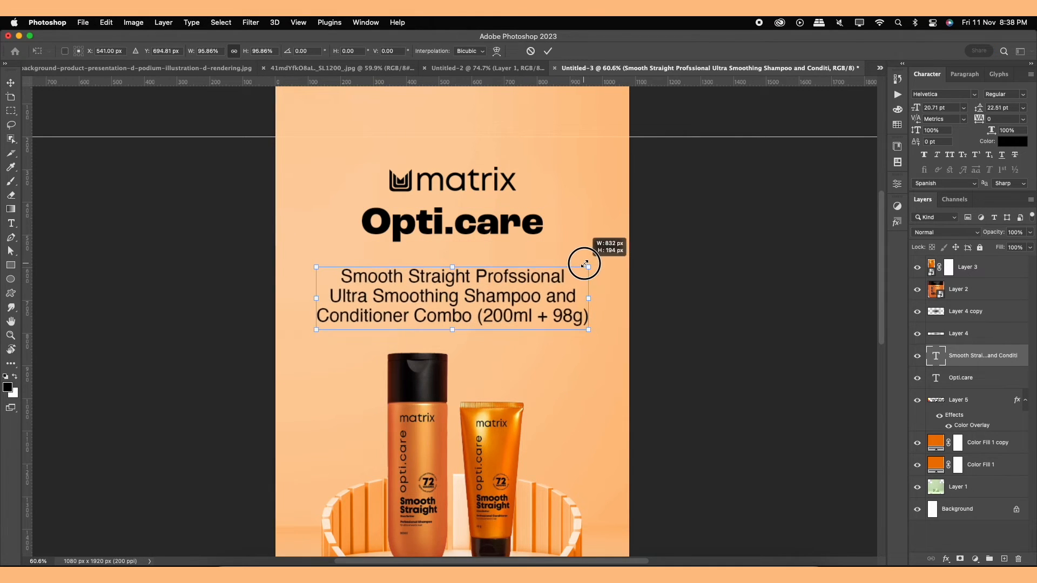
key("Return")
- Move "Opti.care" down closer to the tagline and scale it down to about 39.82 pt
left_click_drag(513, 221, 537, 215)
key("super+t")
key("Return")
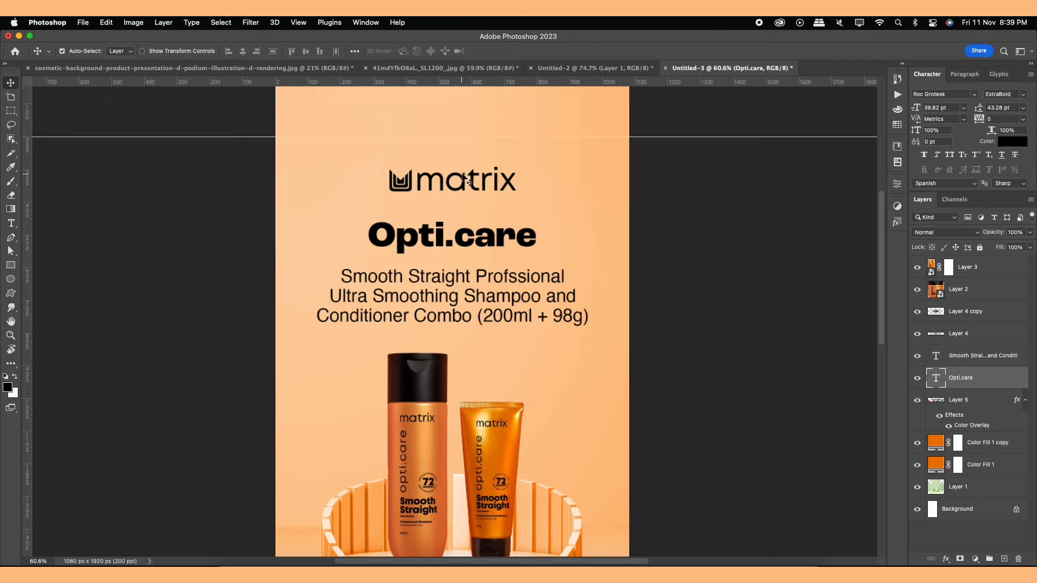
- Nudge the matrix logo down slightly and center the logo, "Opti.care" and the tagline horizontally on the canvas
left_click_drag(470, 181, 473, 183)
left_click(979, 354, "shift")
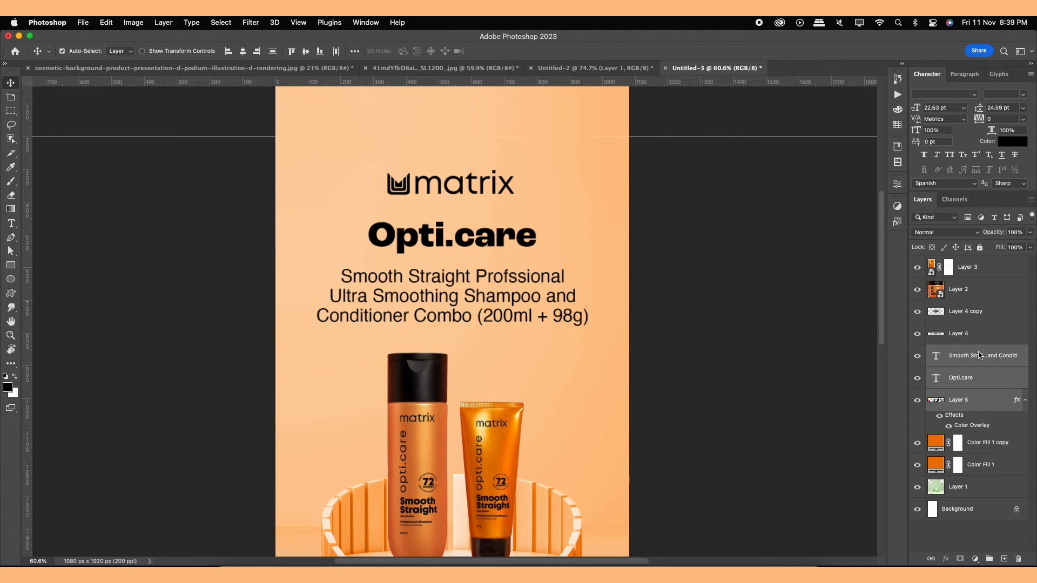
key("super+a")
left_click(243, 52)
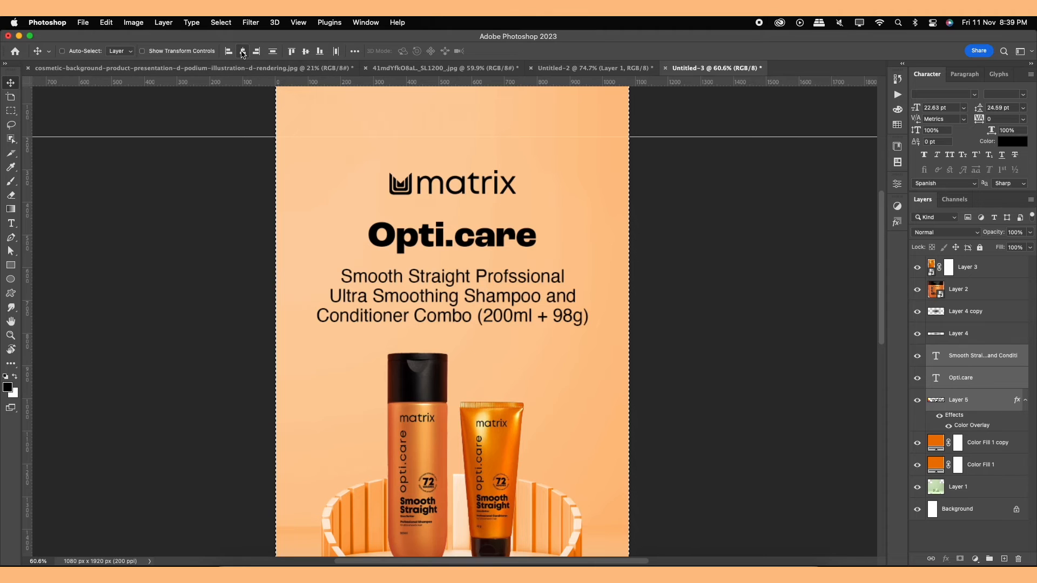
key("super+d")
- Examine the overall ad composition and check the tagline and Color Fill 1 copy layers
scroll(485, 259, "down", 5)
left_click_drag(485, 258, 484, 233)
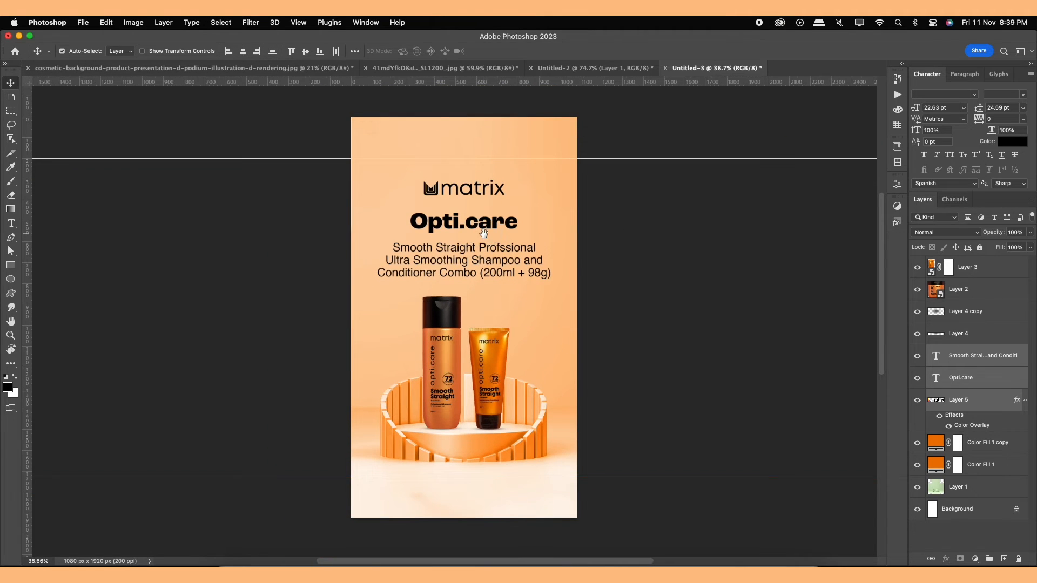
scroll(483, 234, "up", 1)
scroll(443, 227, "down", 1)
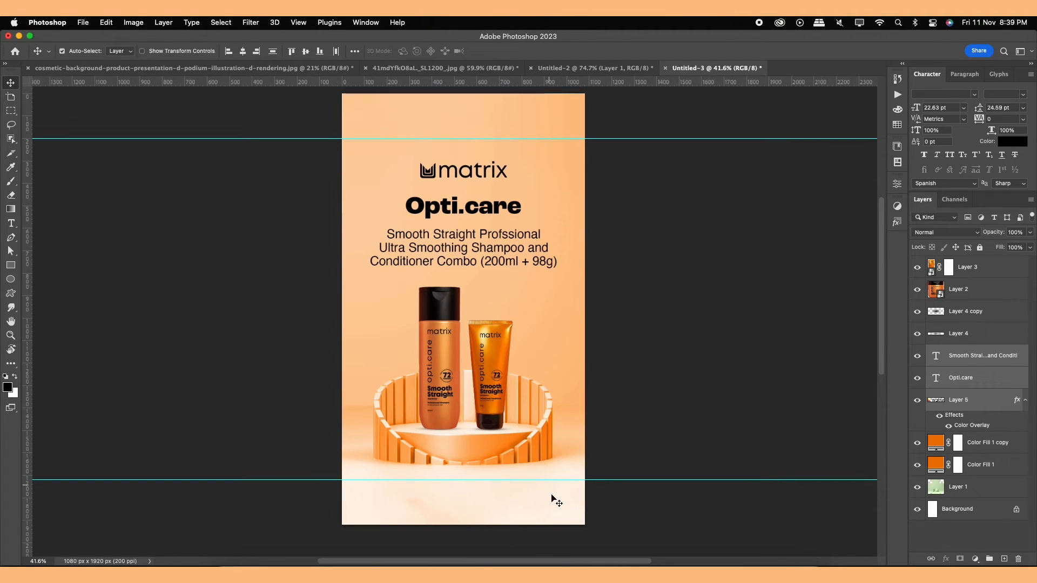
left_click(970, 367)
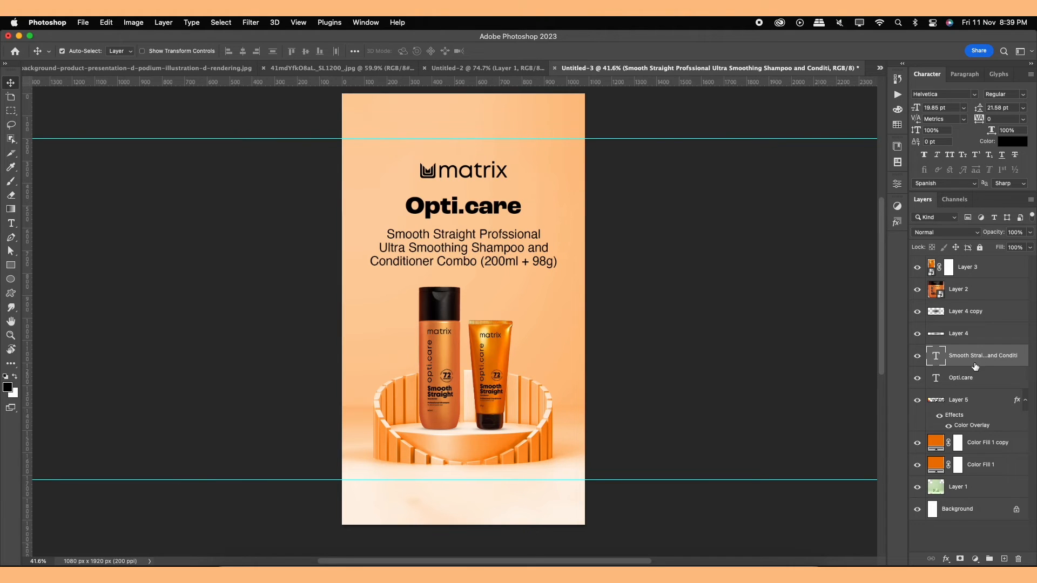
left_click(985, 444)
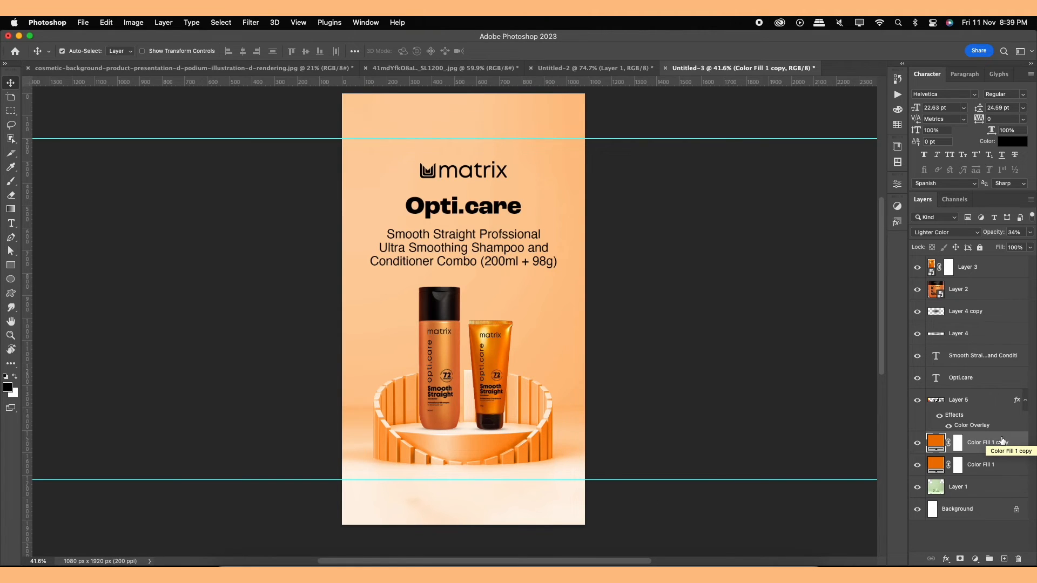
scroll(551, 306, "up", 1)
left_click_drag(549, 303, 549, 305)
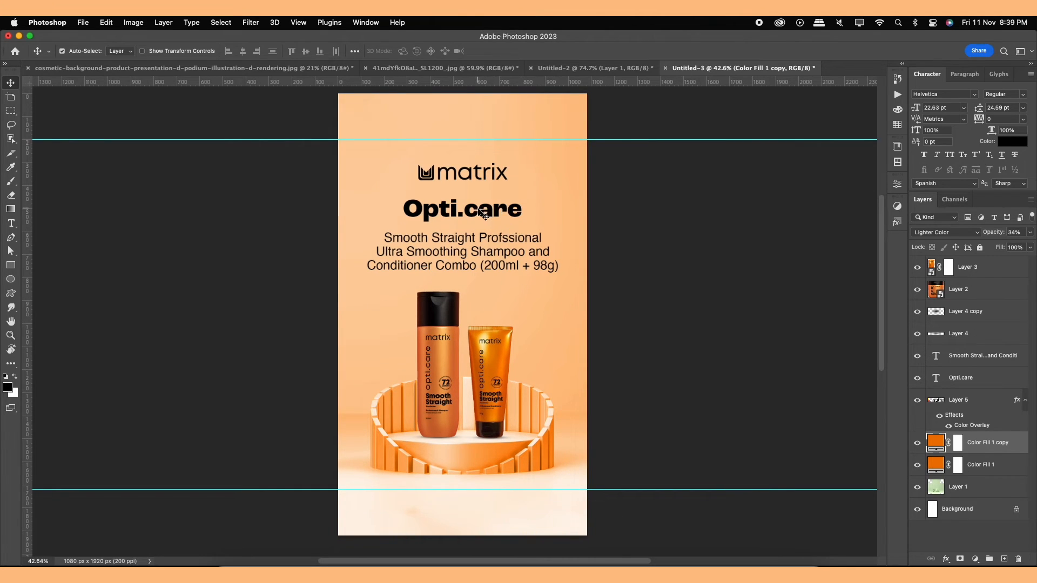
- Recolor "Opti.care" with a dark brown sampled from the shampoo cap and darkened to #322e2c
left_click(485, 216)
left_click(1012, 141)
left_click(446, 306)
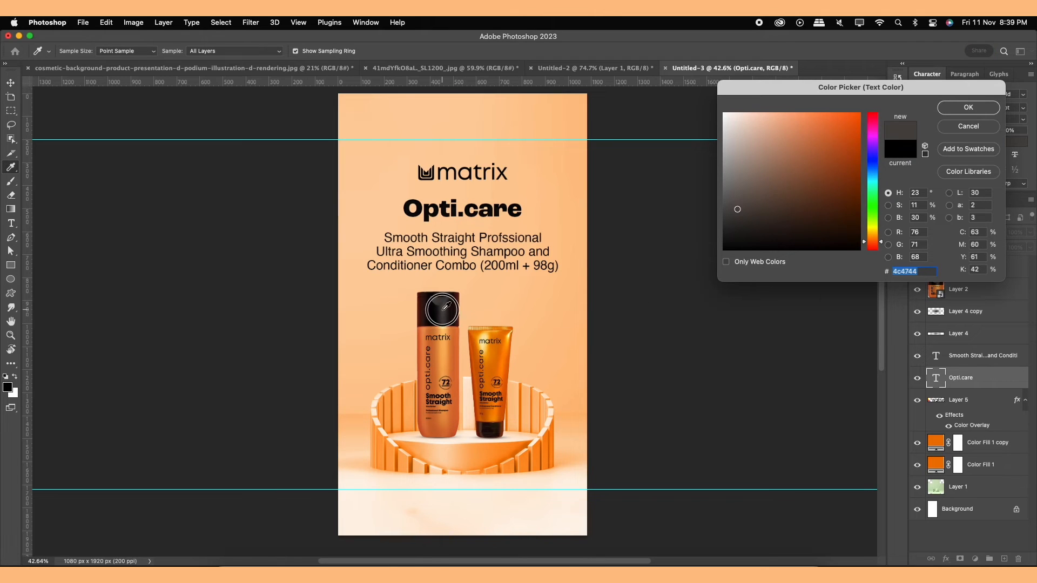
left_click(445, 297)
left_click(446, 300)
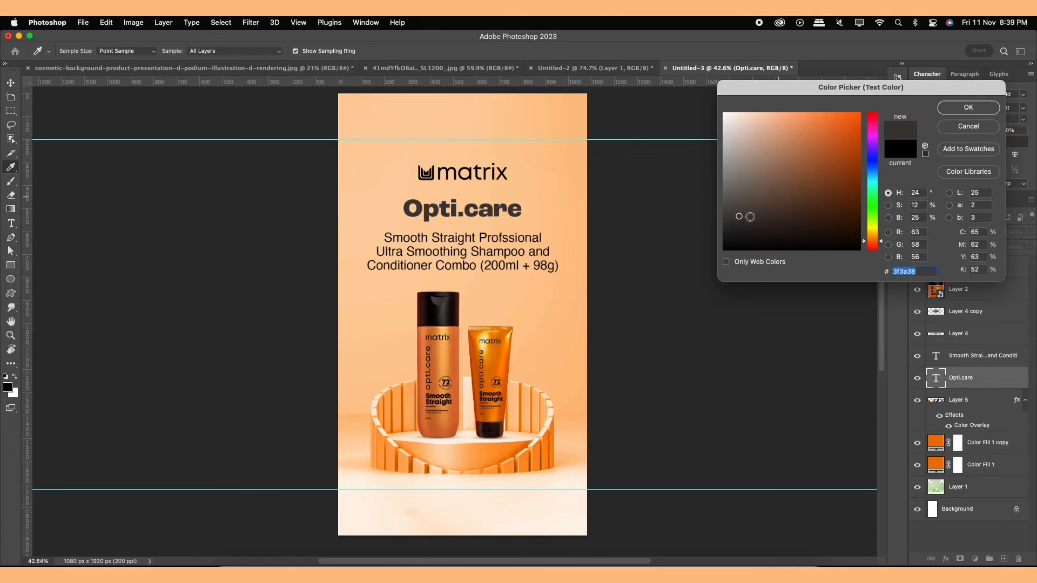
left_click(739, 219)
left_click(739, 222)
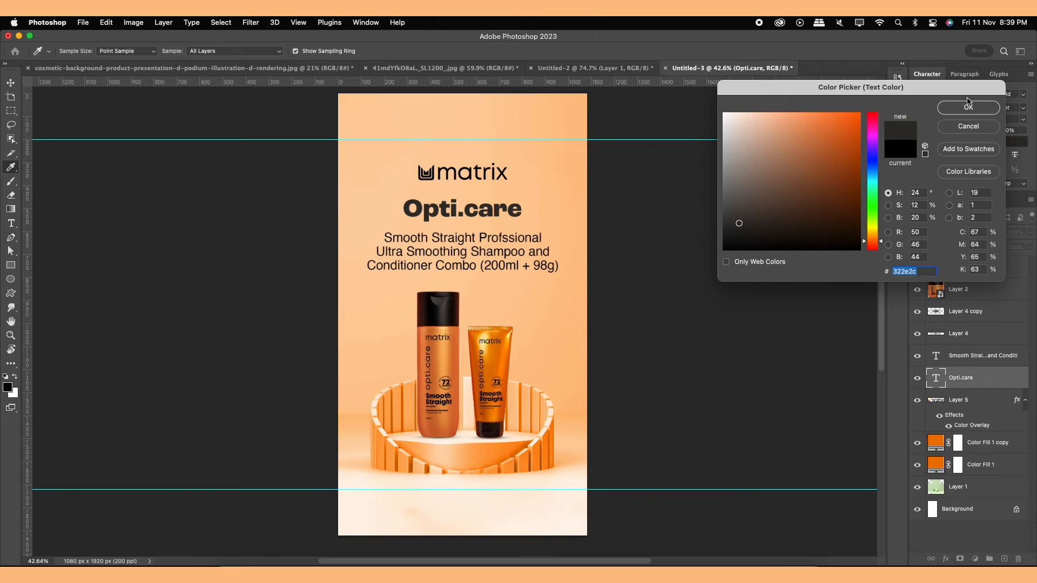
left_click(968, 106)
- Recolor the tagline to #33302d sampled from the "Opti.care" lettering and nudge it up slightly
left_click(543, 246)
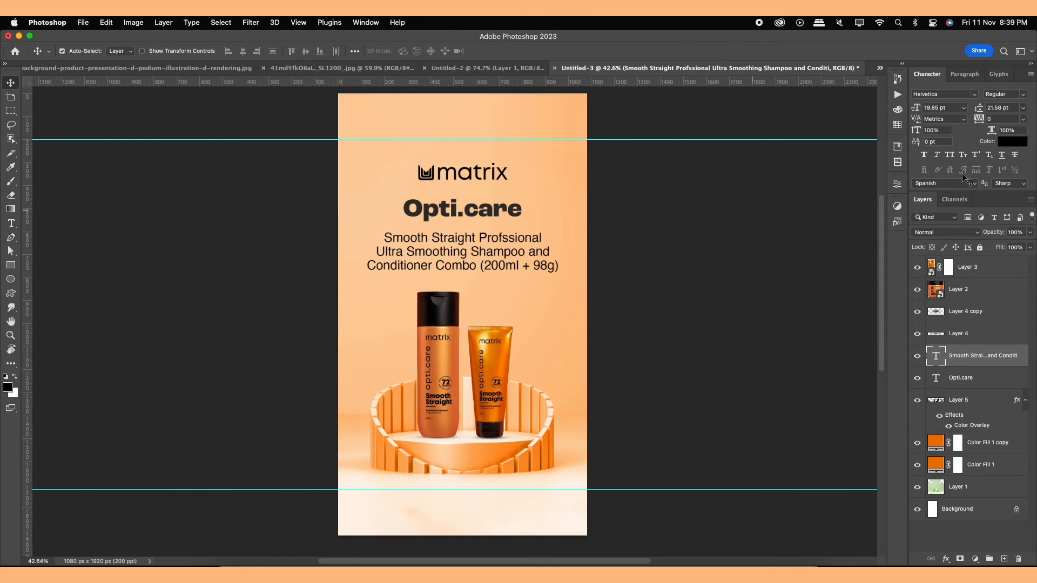
left_click(1013, 142)
left_click(474, 206)
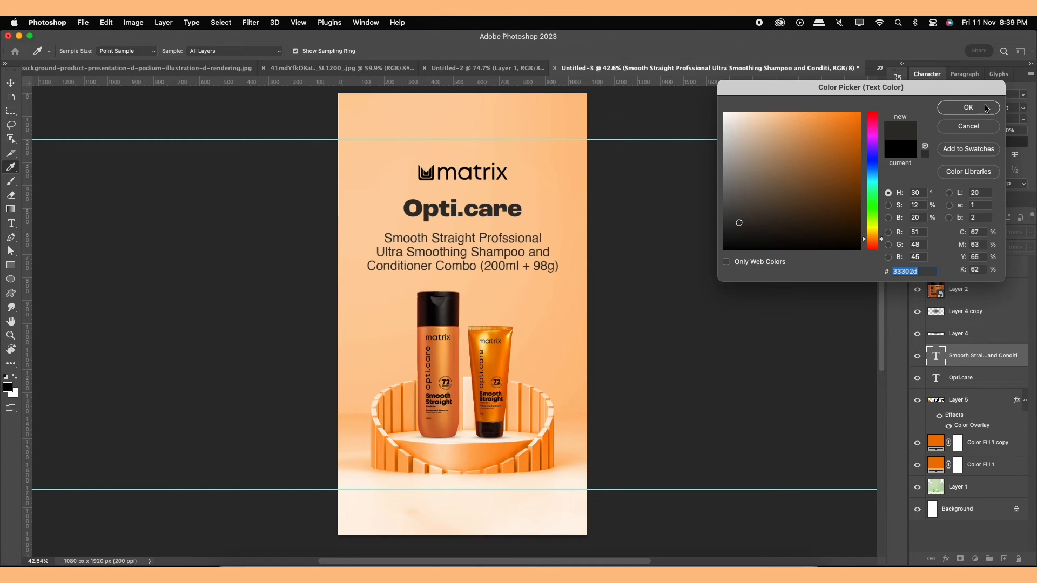
left_click(986, 108)
key("Up")
key("Up")
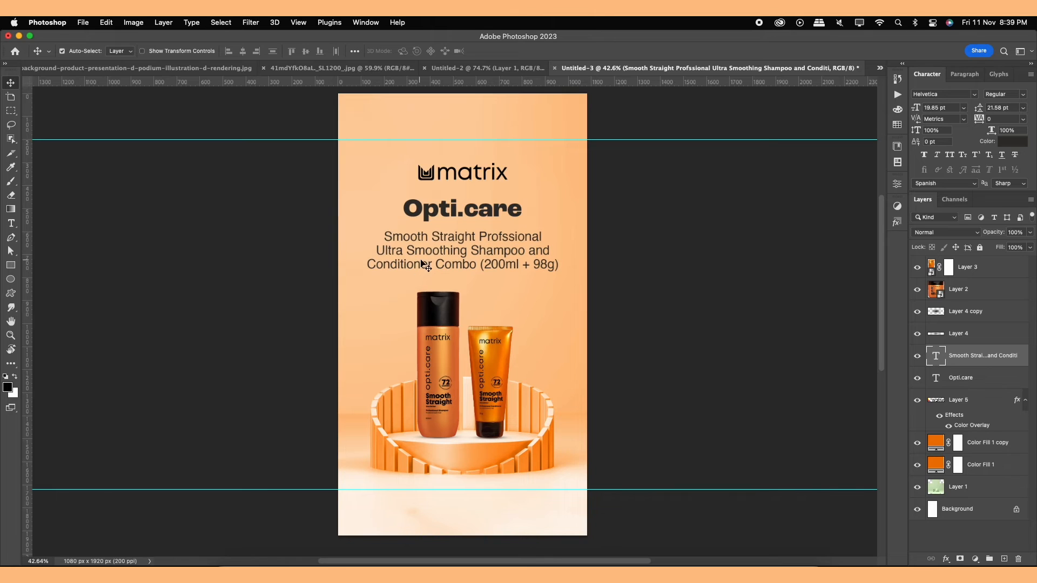
key("Up")
key("Up")
key("Up")
key("Up")
- Scale the matrix logo to 65.90%, place it in the canvas's upper-right corner below the guide, and move "Opti.care" up
left_click_drag(453, 203, 451, 199)
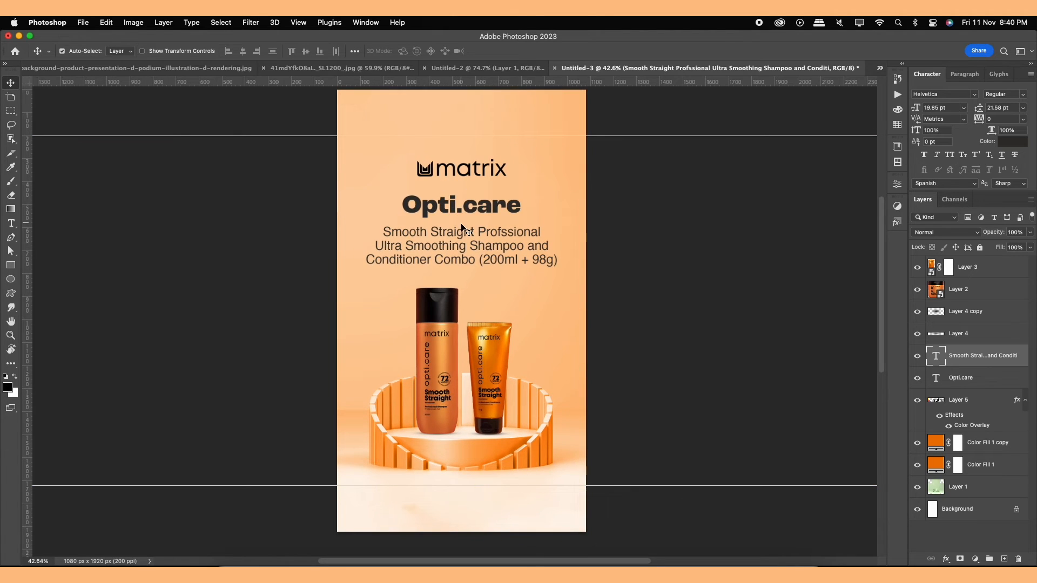
left_click_drag(556, 358, 562, 356)
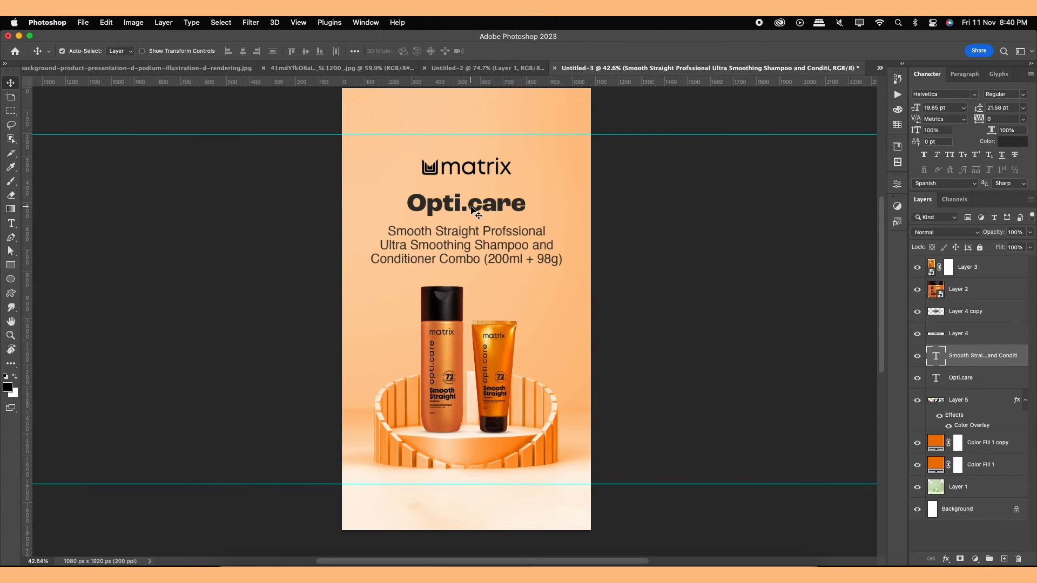
scroll(476, 211, "up", 3)
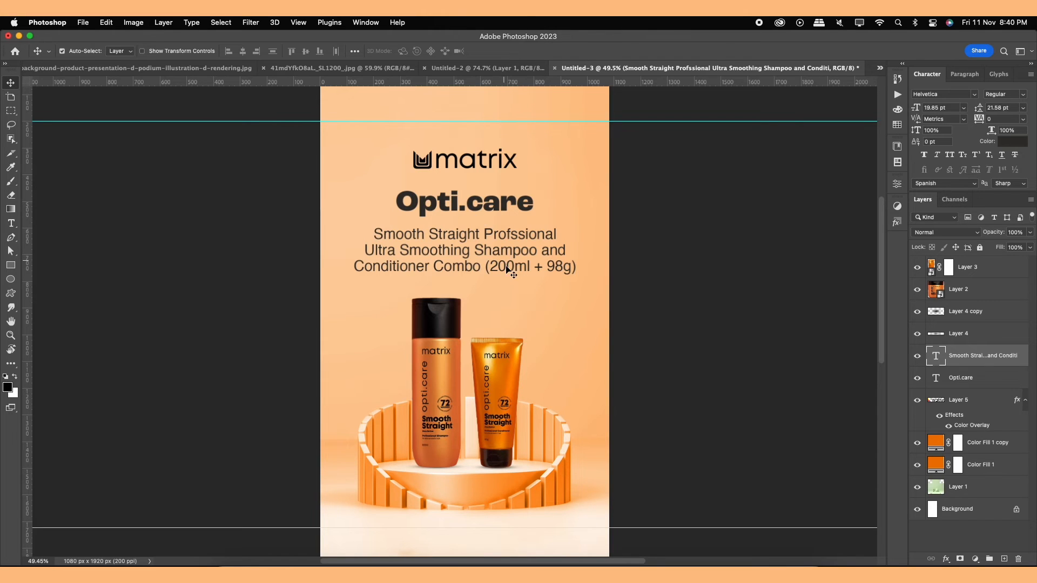
scroll(508, 246, "down", 2)
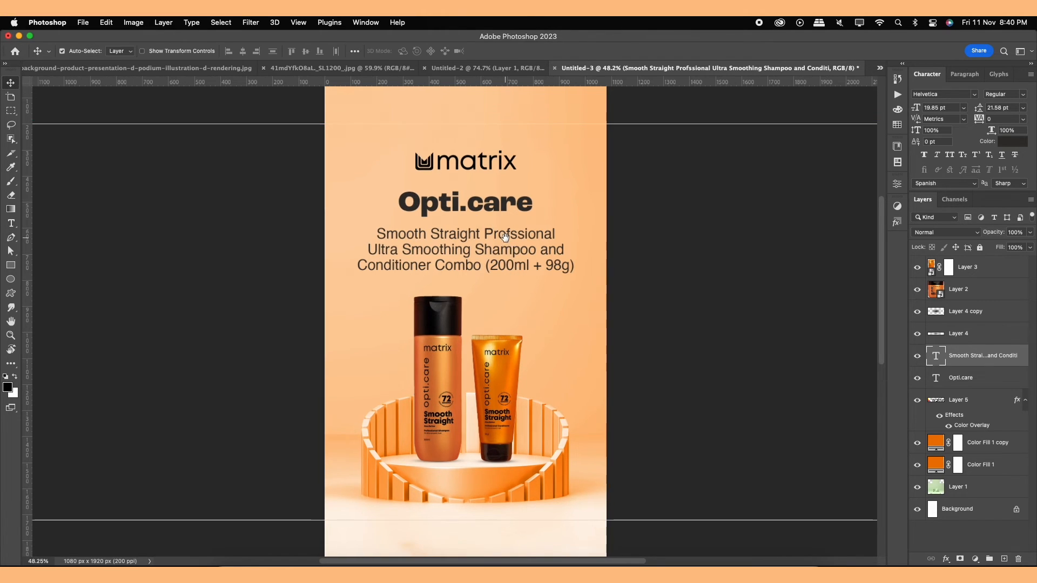
left_click(487, 173)
key("super+t")
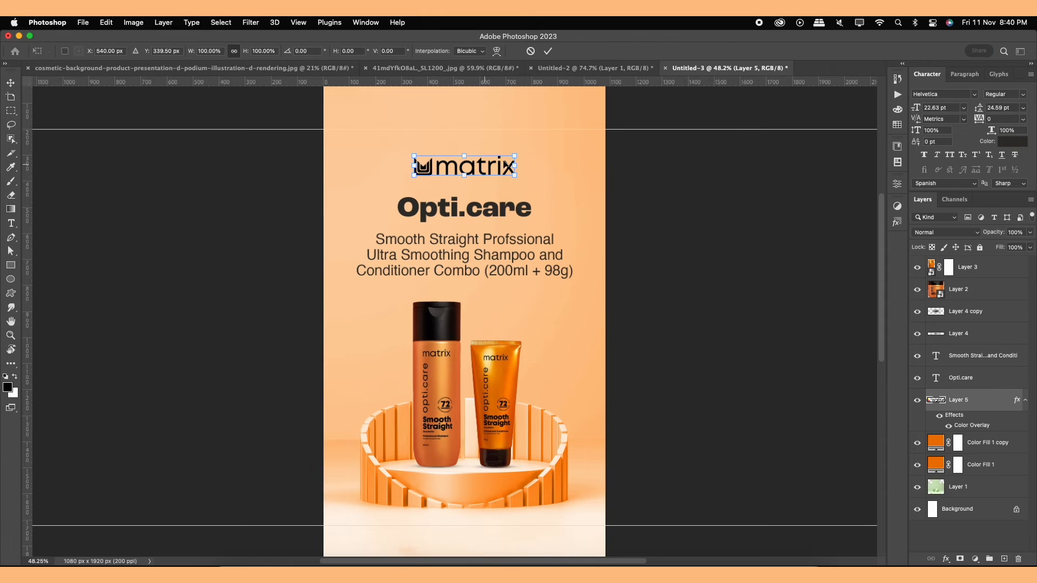
left_click_drag(515, 154, 557, 138)
scroll(550, 149, "up", 3)
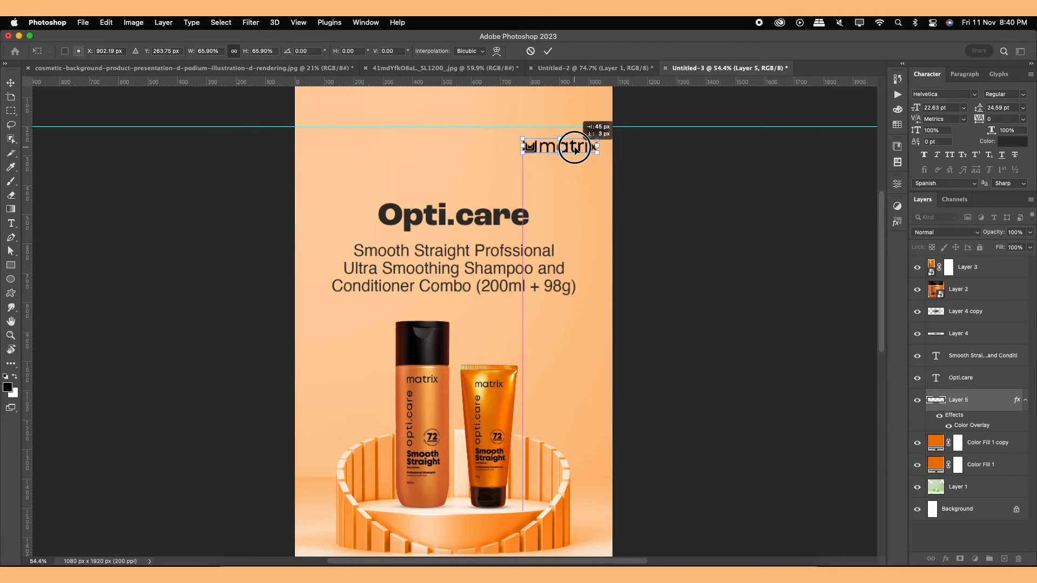
key("Return")
left_click_drag(493, 221, 493, 204)
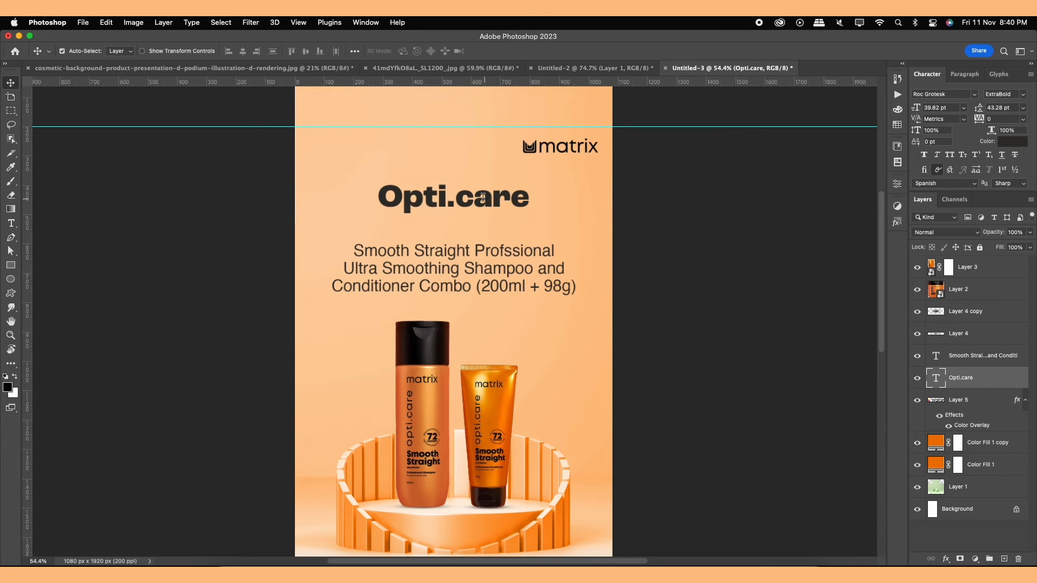
key("t")
left_click(459, 199)
key("BackSpace")
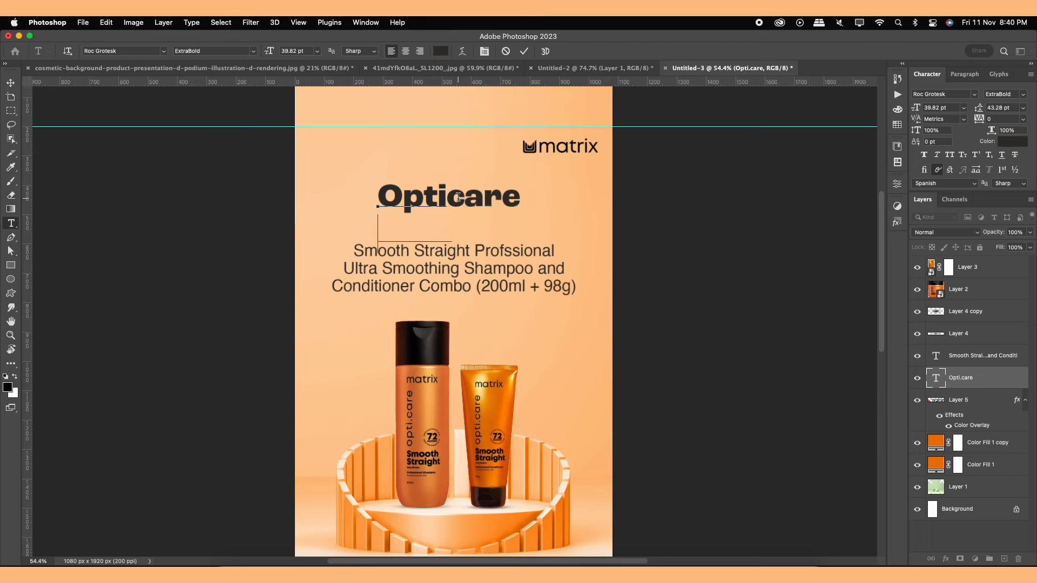
key("Return")
left_click(503, 57)
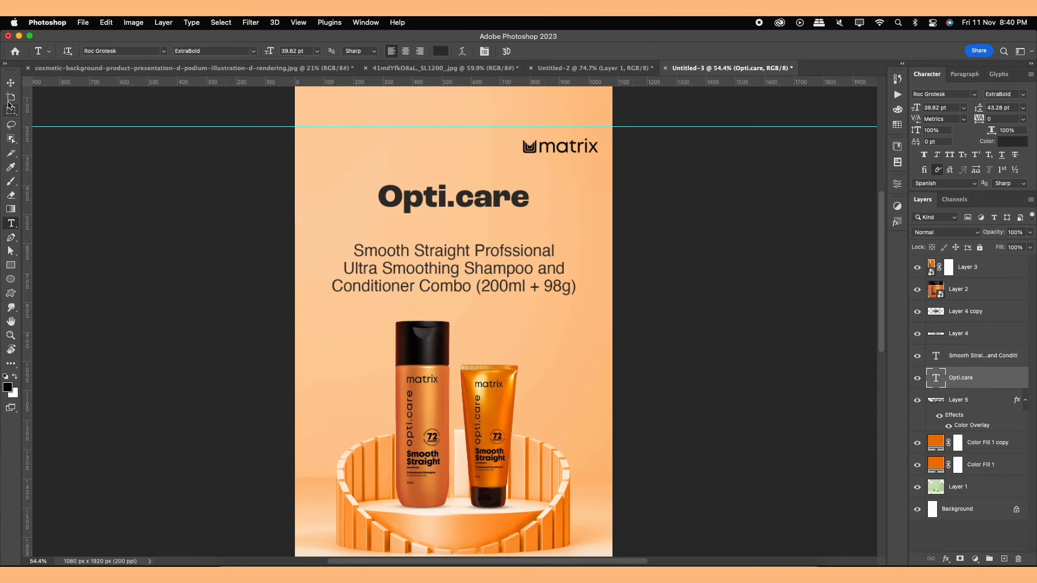
- Move "Opti.care" down slightly and scale it up to about 47.17 pt
key("v")
left_click_drag(458, 197, 462, 203)
key("super+t")
mouse_move(535, 224)
left_mouse_down()
mouse_move(561, 241)
mouse_move(519, 211)
left_mouse_up()
double_click(515, 206)
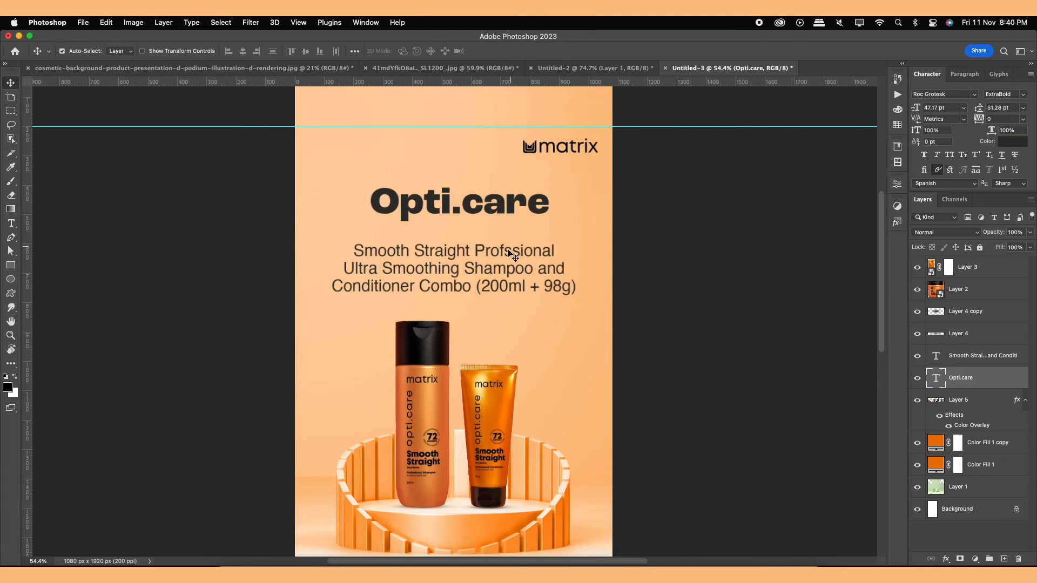
- Scale the tagline up to about 21.82 pt and move it slightly closer to "Opti.care"
left_click(509, 253)
key("super+t")
left_click_drag(576, 242, 588, 231)
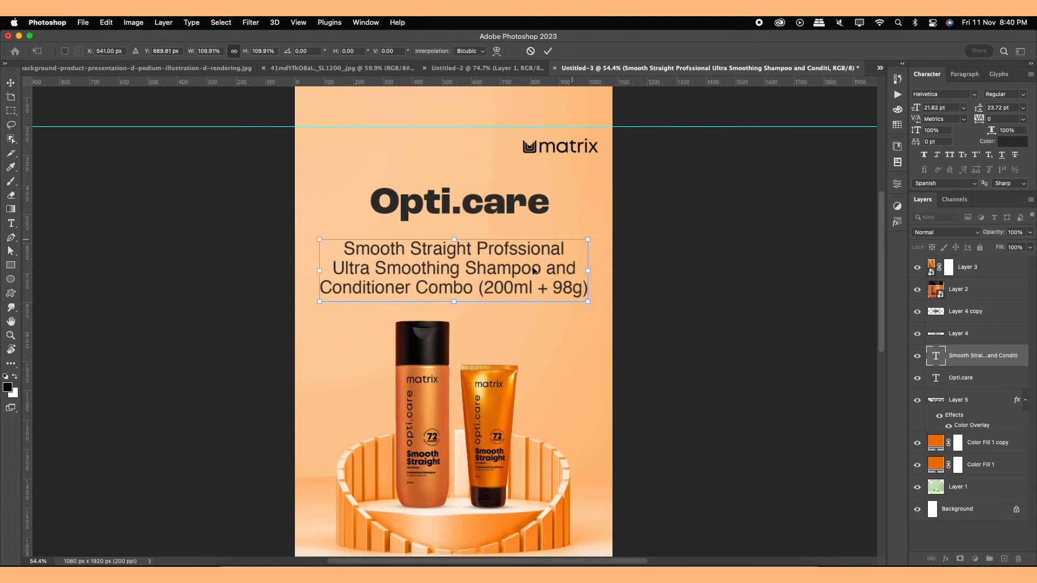
left_click_drag(535, 267, 534, 265)
key("Return")
- Delete "(200ml + 98g)" from the end of the tagline and move the tagline up closer to "Opti.care"
key("t")
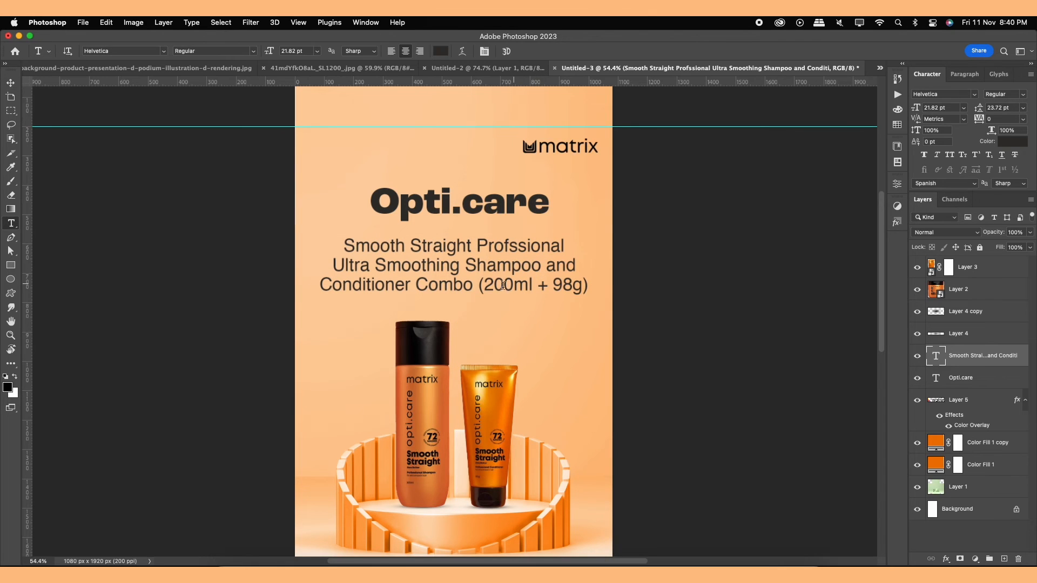
left_click_drag(480, 286, 604, 276)
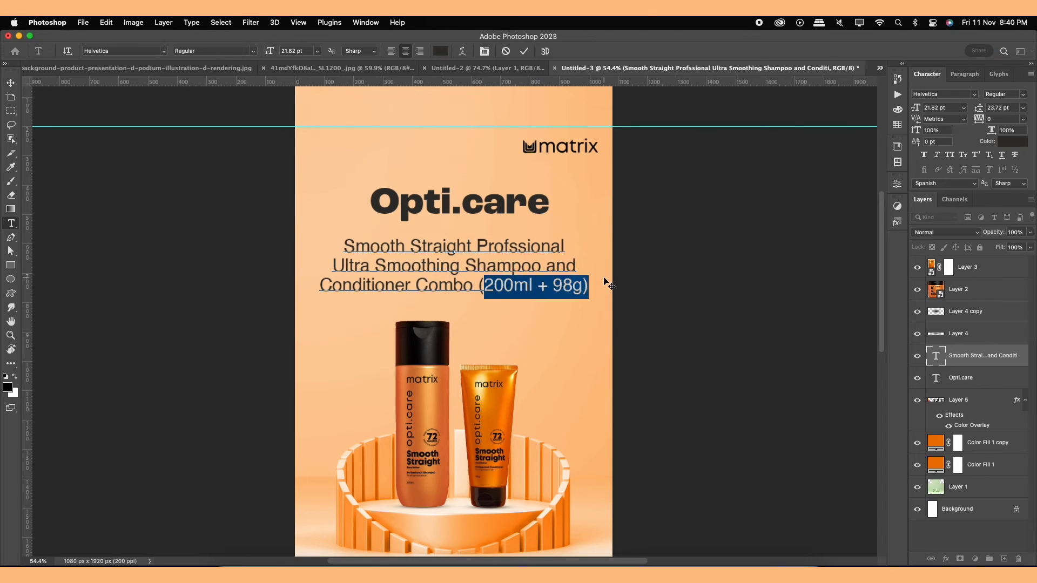
key("BackSpace")
key("BackSpace")
key("BackSpace")
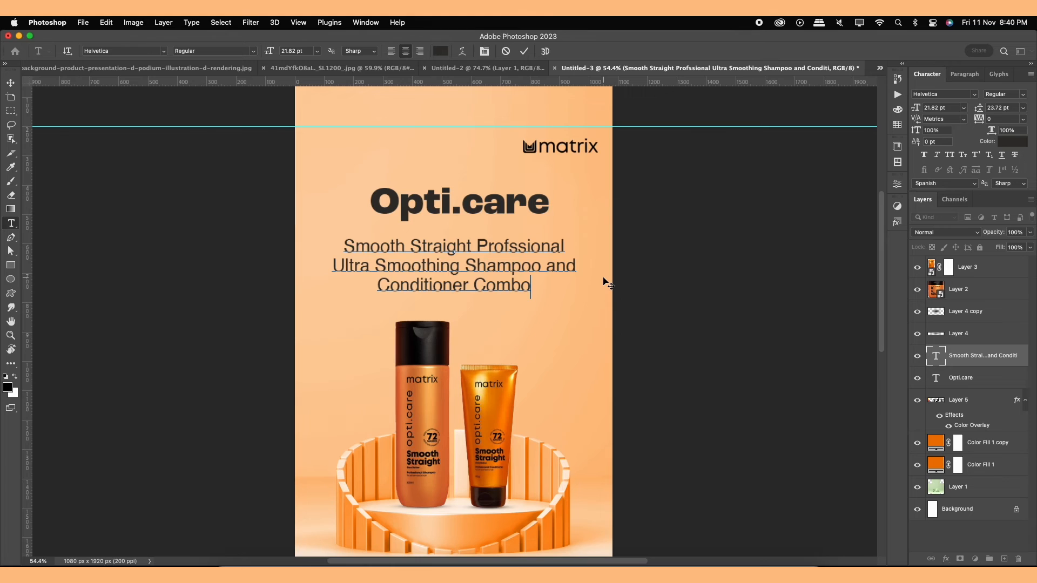
left_click(524, 51)
key("v")
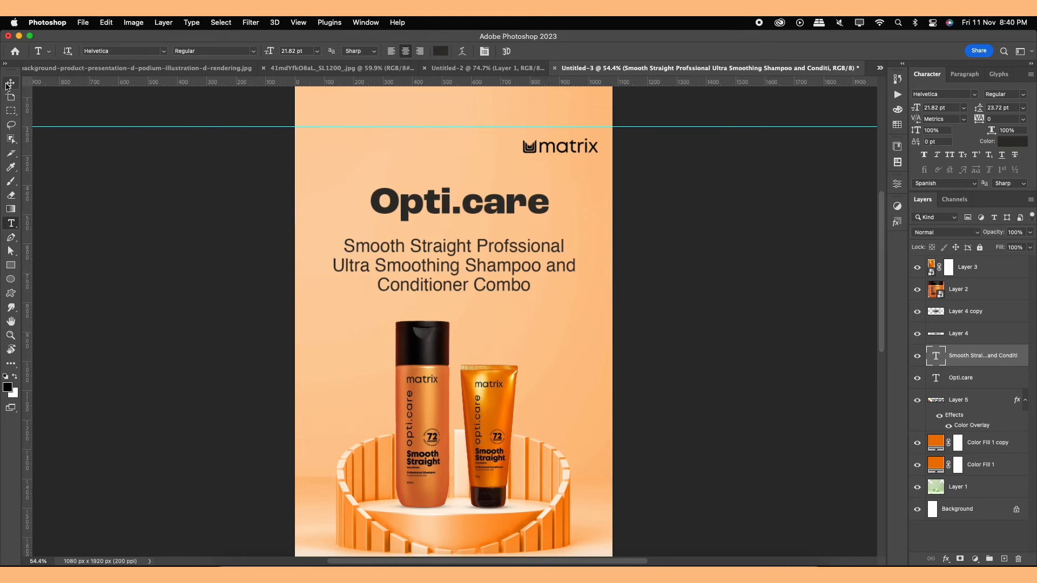
left_click_drag(506, 268, 506, 263)
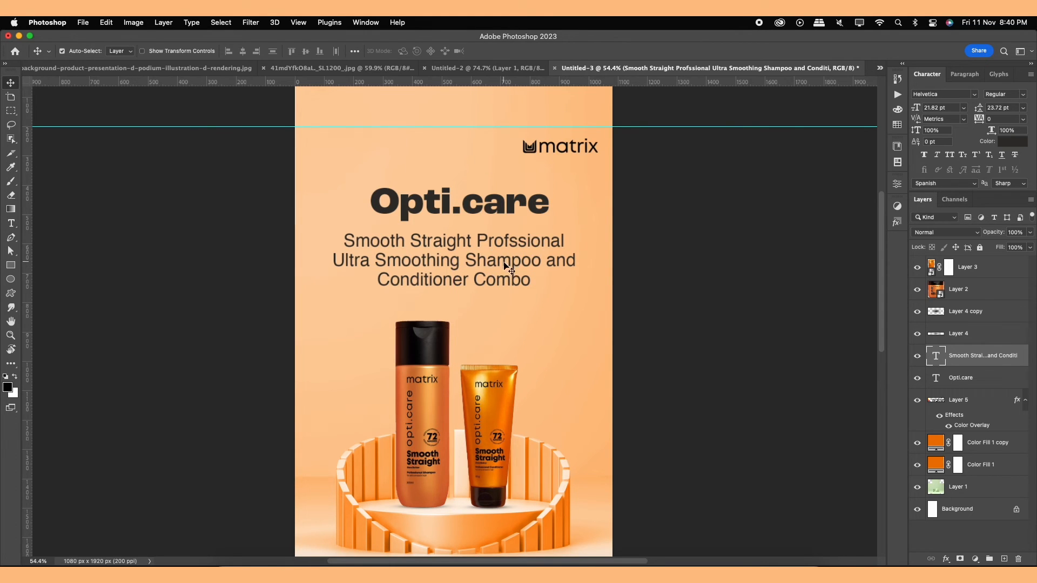
- Merge a copy of all visible artwork into a new top layer and add an empty layer above it
left_click(950, 381, "shift")
key("super+a")
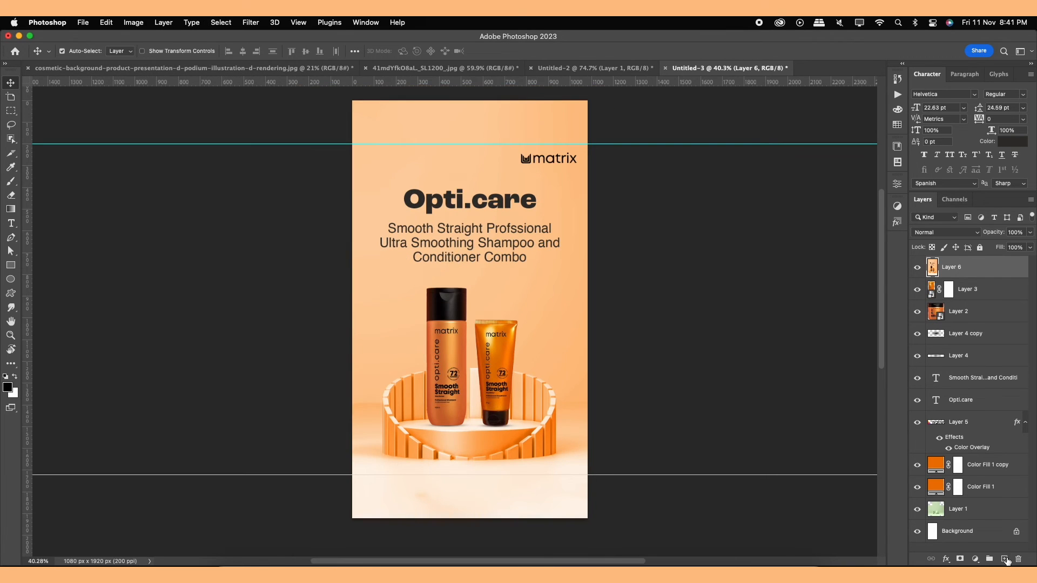
left_click(1004, 559)
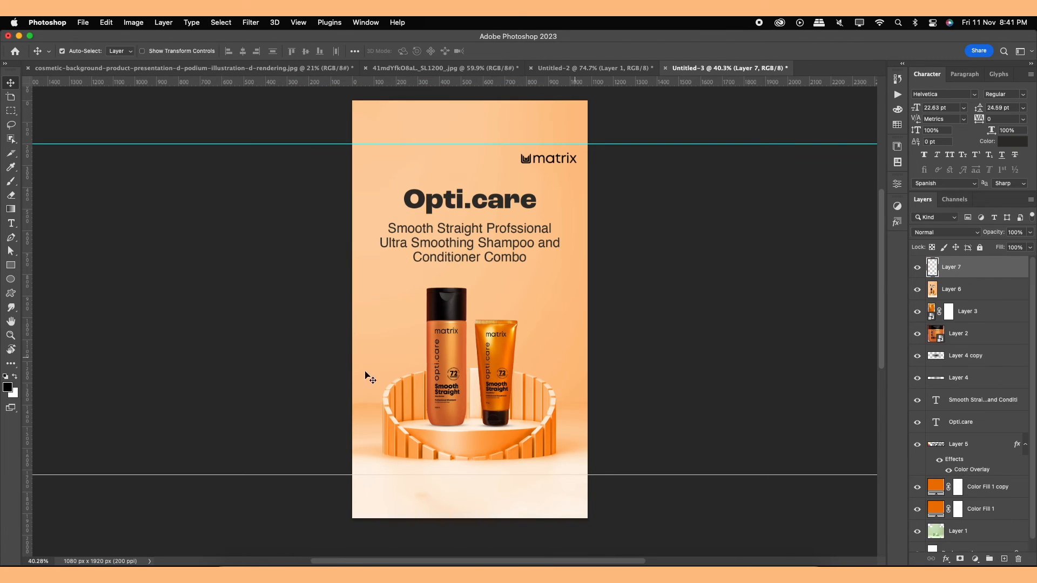
- Sample background orange #ffc387 as the foreground color and draw foreground-to-transparent gradients upward from the canvas's bottom edge on the empty layer
left_click(10, 385)
left_click(570, 339)
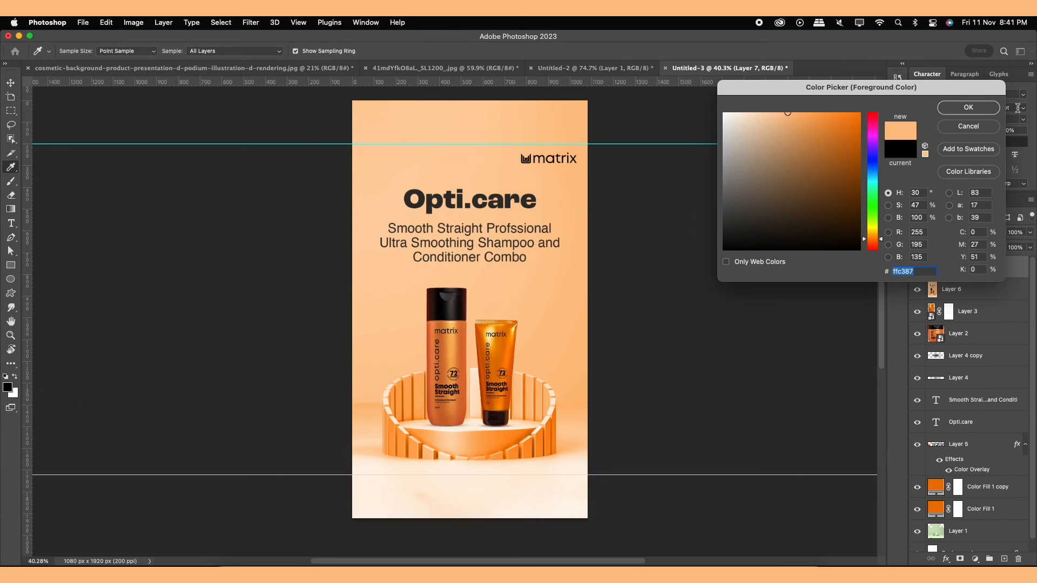
left_click(969, 107)
left_click(10, 209)
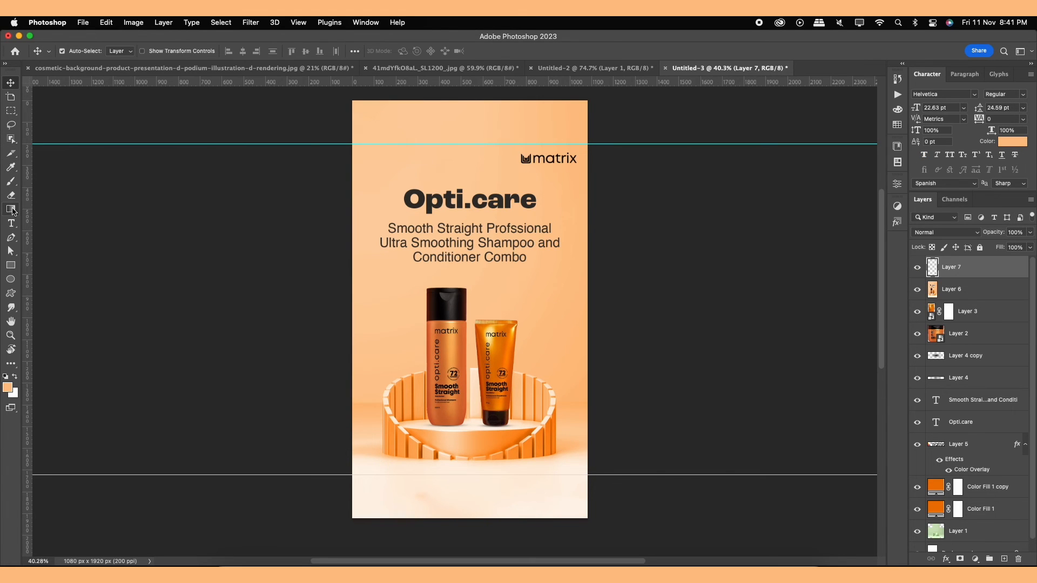
left_click_drag(466, 534, 460, 431)
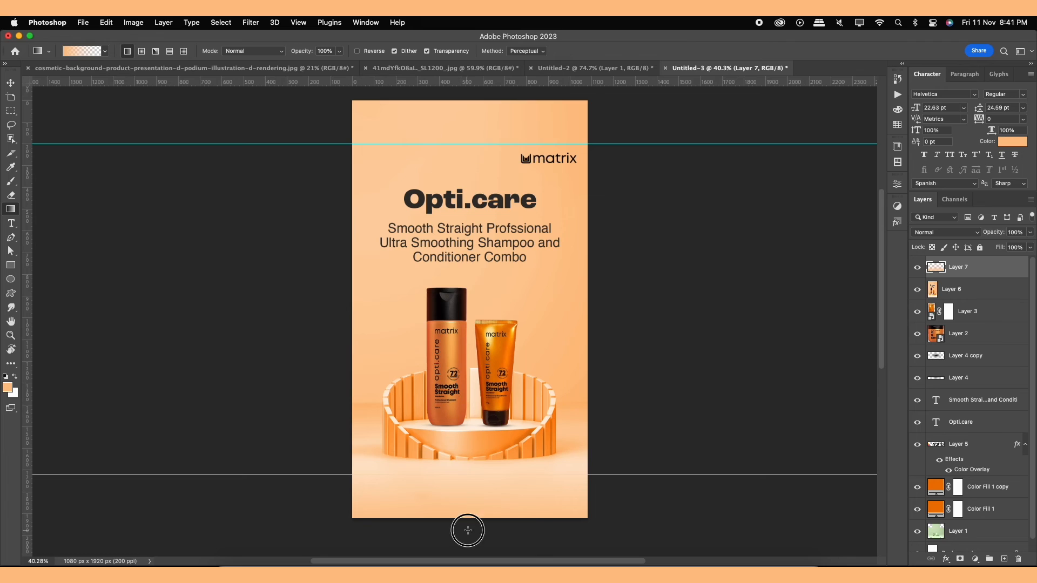
left_click_drag(465, 528, 473, 410)
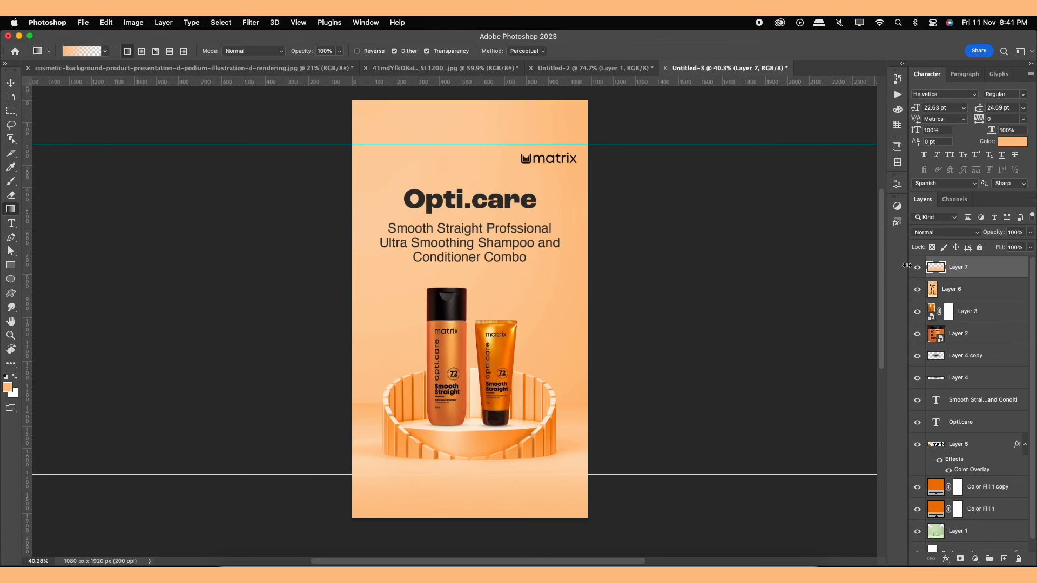
- Compare the ad with and without the bottom gradient layer and lower that layer's opacity to about 88%
left_click(917, 267)
left_click(917, 266)
left_click(1030, 248)
left_click(1023, 246)
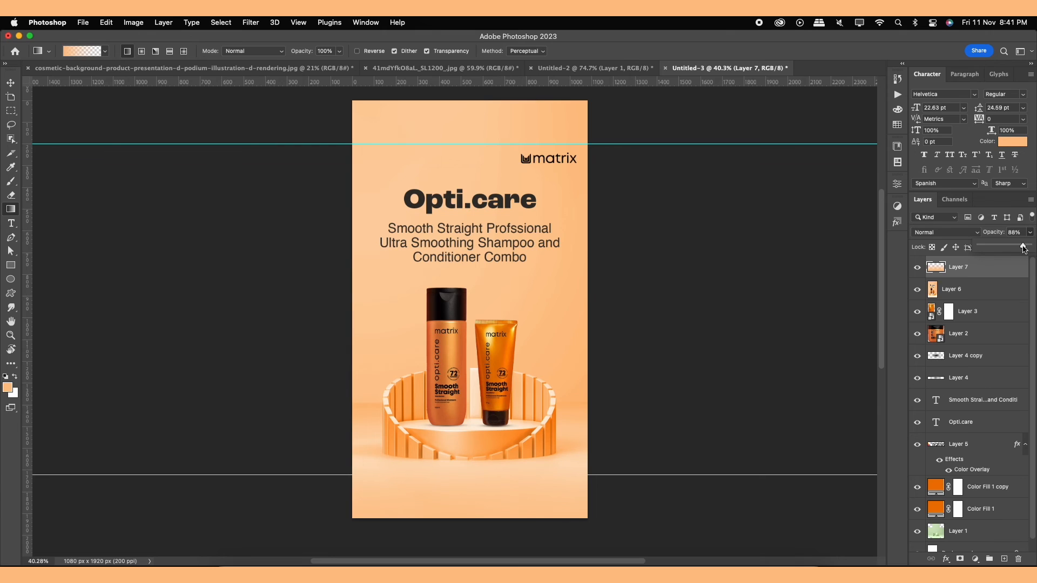
left_click(918, 268)
left_click(918, 268)
- Merge a copy of all visible layers into a new top layer and open it in the Camera Raw Filter
key("super+alt+shift+e")
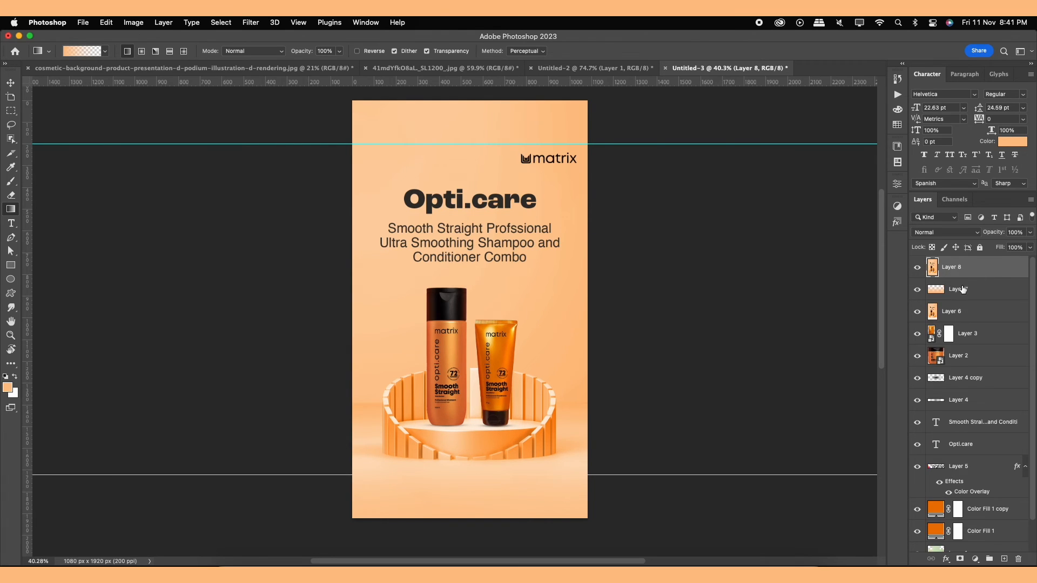
left_click(250, 22)
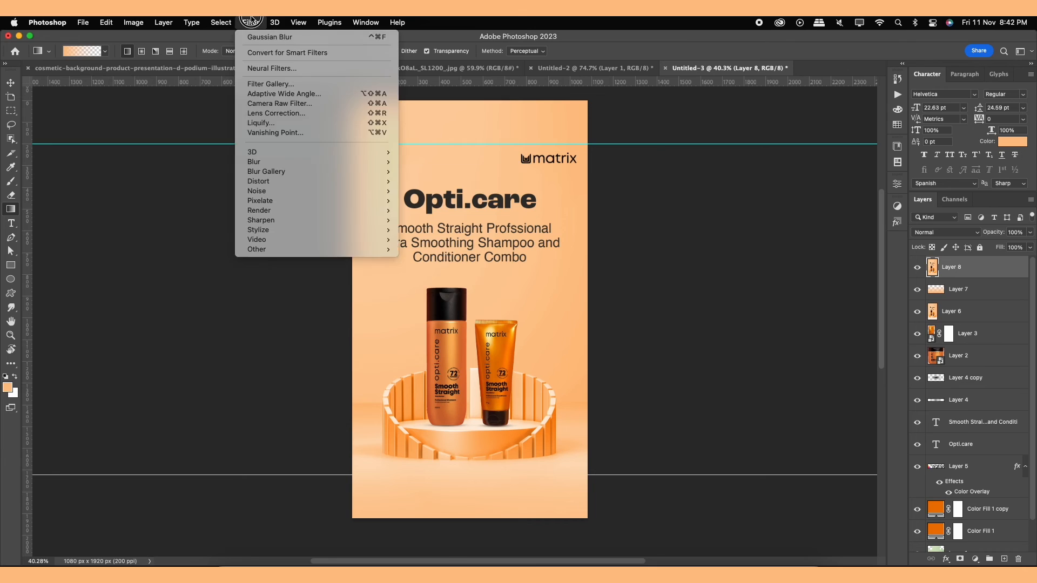
left_click(270, 103)
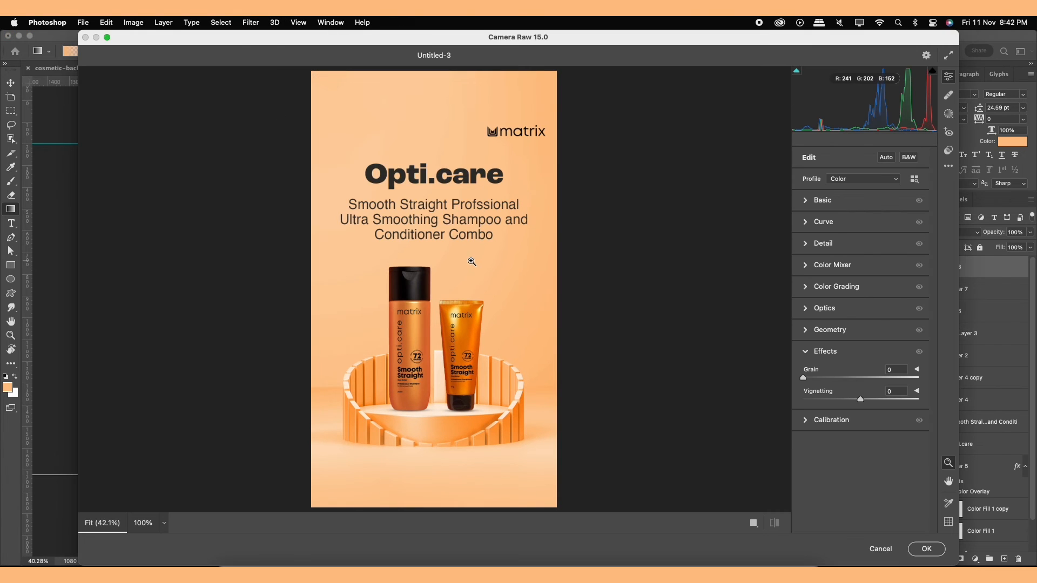
- Set Contrast to +21, Highlights -11, Shadows +10, Whites -13, Blacks -3, Vibrance -8 and Saturation -3 in the basic adjustments
left_click(810, 199)
left_click_drag(861, 287, 859, 374)
left_click_drag(865, 455, 859, 483)
scroll(936, 355, "down", 2)
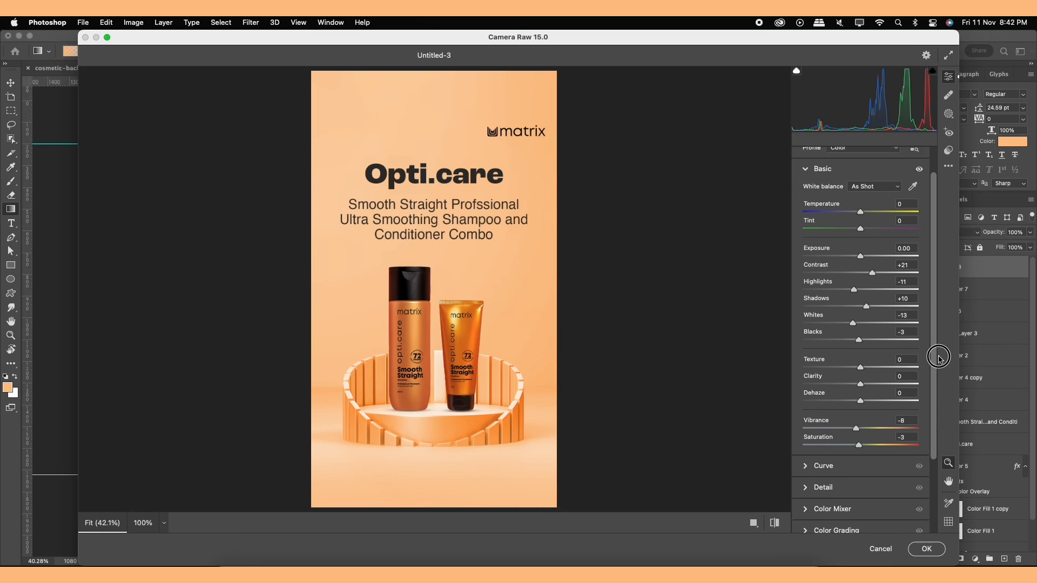
- Set Clarity to +3, Vibrance to -1 and Saturation to -2
left_click_drag(860, 370, 862, 370)
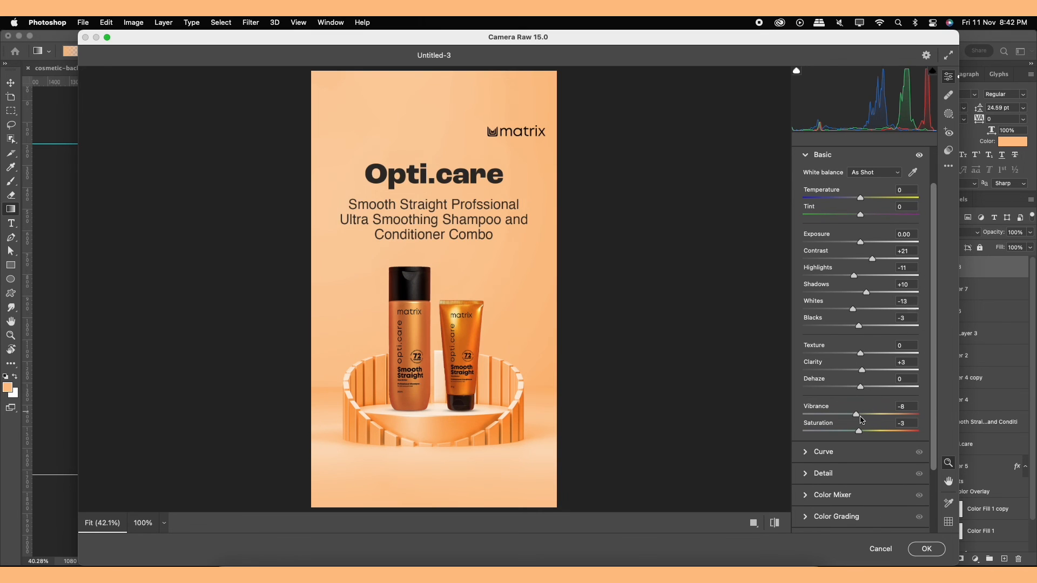
left_click_drag(857, 414, 861, 433)
scroll(938, 286, "down", 4)
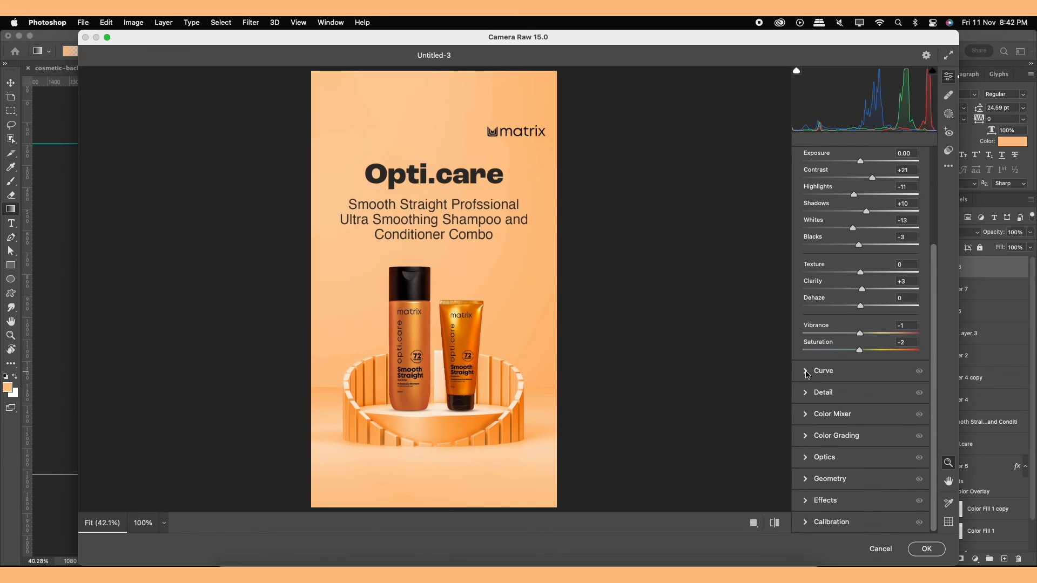
- Set the oranges in the Color Mixer to Saturation -3 and Luminance +4, and apply the Camera Raw filter
left_click(806, 418)
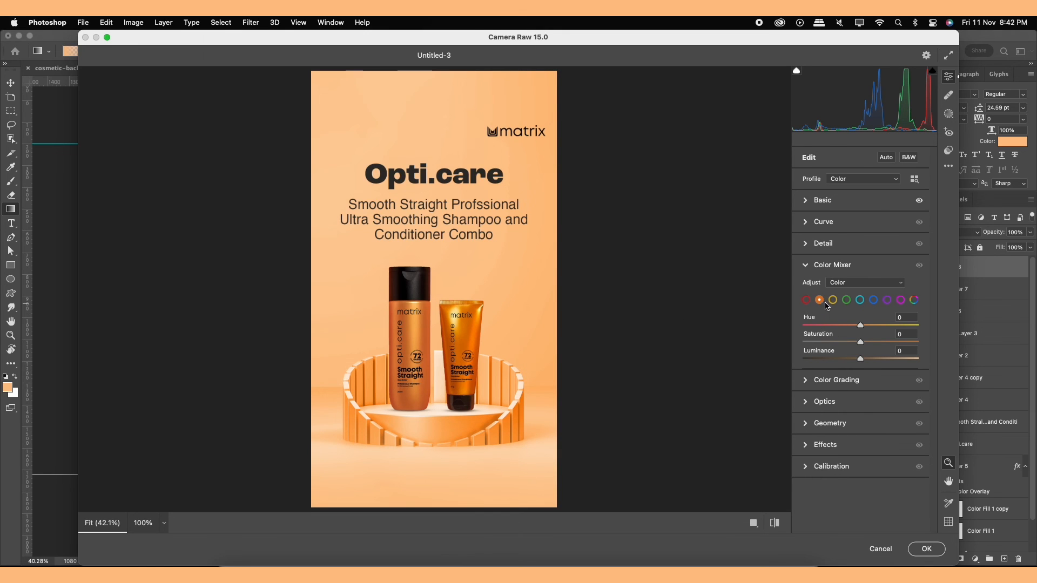
mouse_move(865, 344)
left_mouse_down()
mouse_move(856, 344)
mouse_move(862, 359)
mouse_move(859, 344)
left_mouse_up()
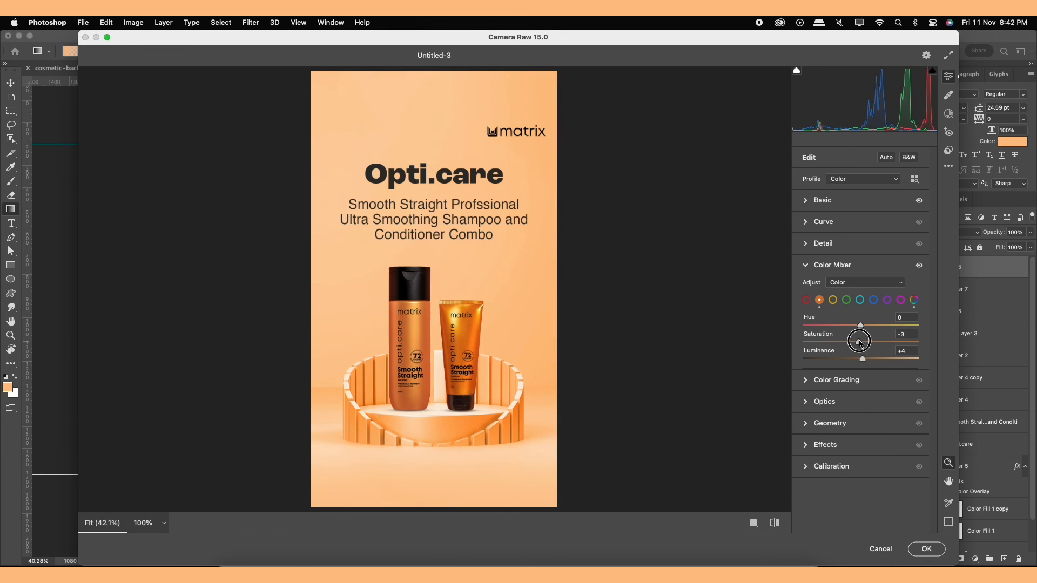
left_click(926, 550)
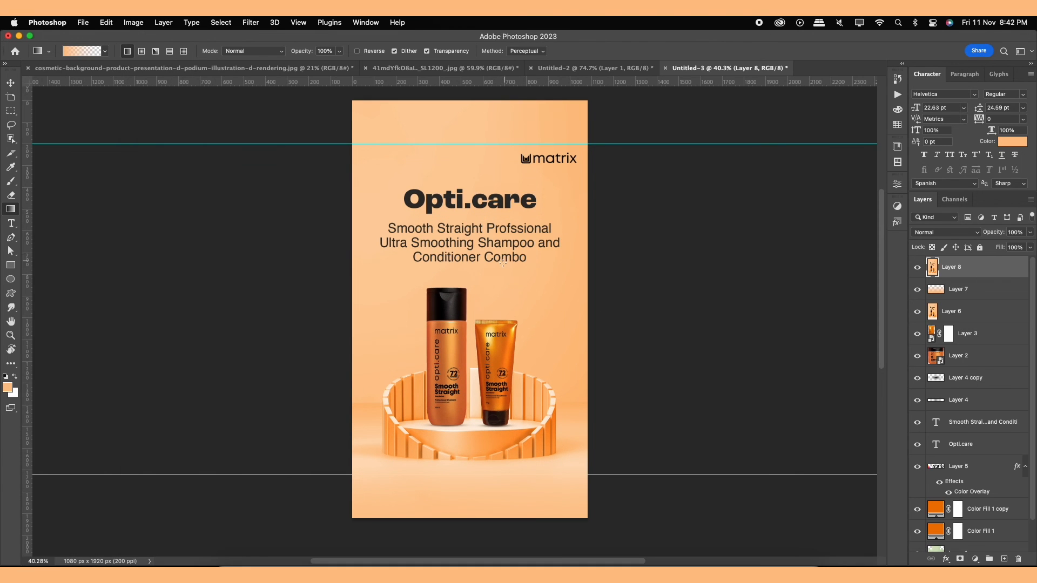
- Draw a tall rectangle about 282 x 1055 px over the products and round its corners fully to 141 px
left_click(11, 82)
scroll(456, 277, "up", 3)
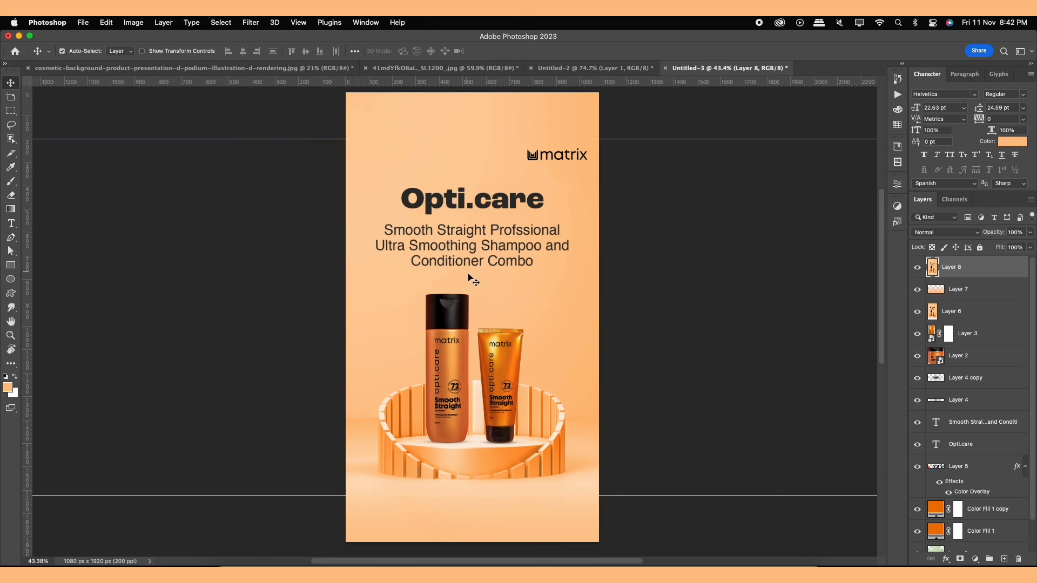
left_click(10, 265)
left_click_drag(436, 255, 502, 502)
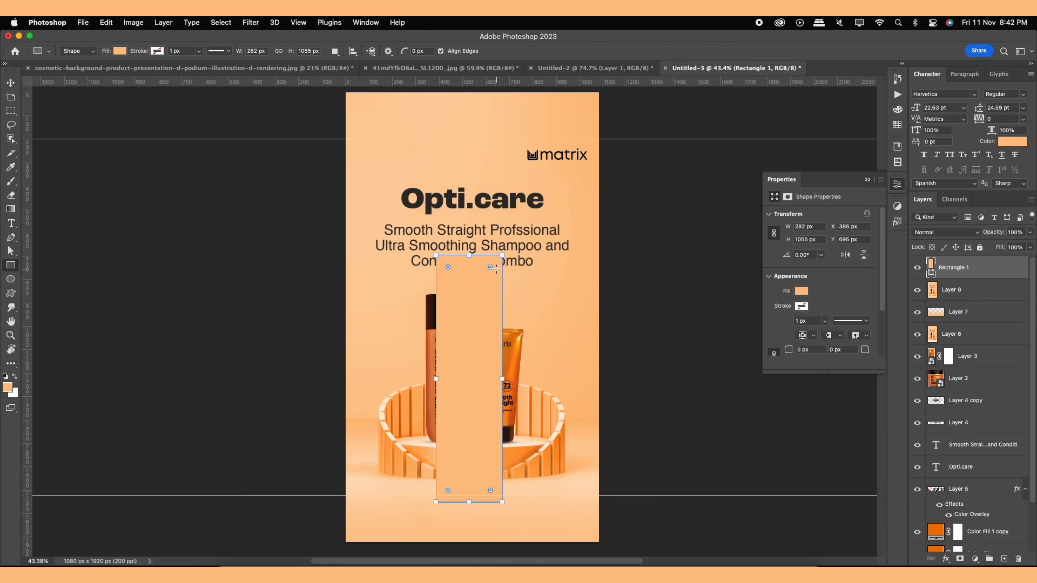
left_click_drag(491, 267, 486, 291)
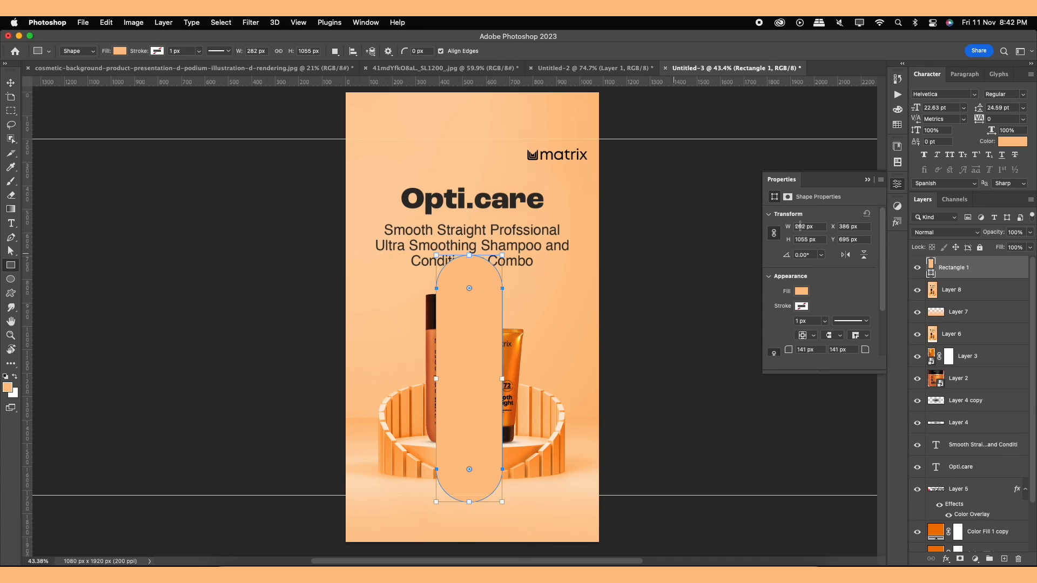
left_click(867, 181)
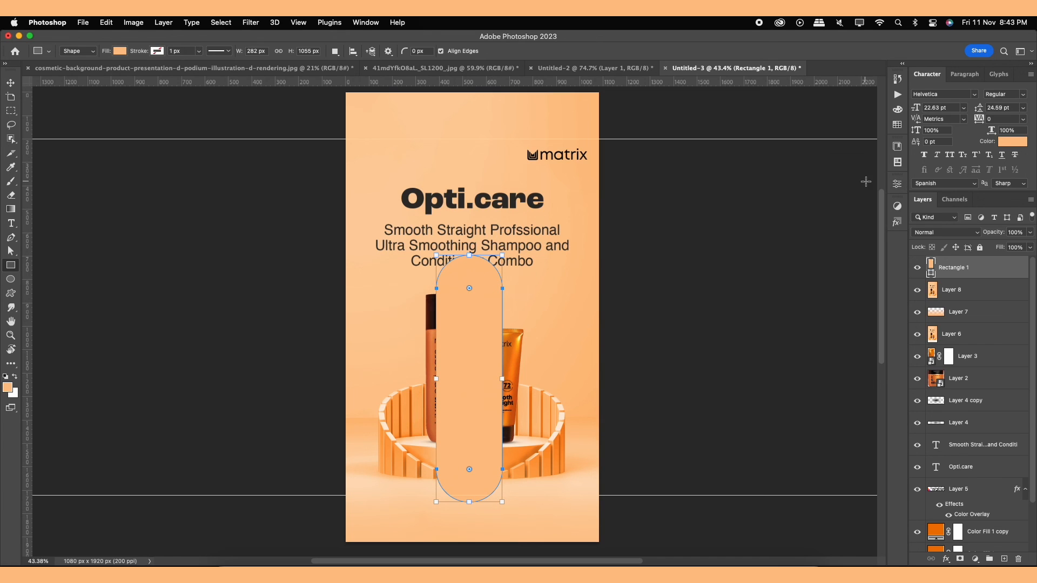
- Recolor the rounded rectangle with the strong orange #fc8917 sampled from the tube
double_click(932, 268)
left_click(516, 352)
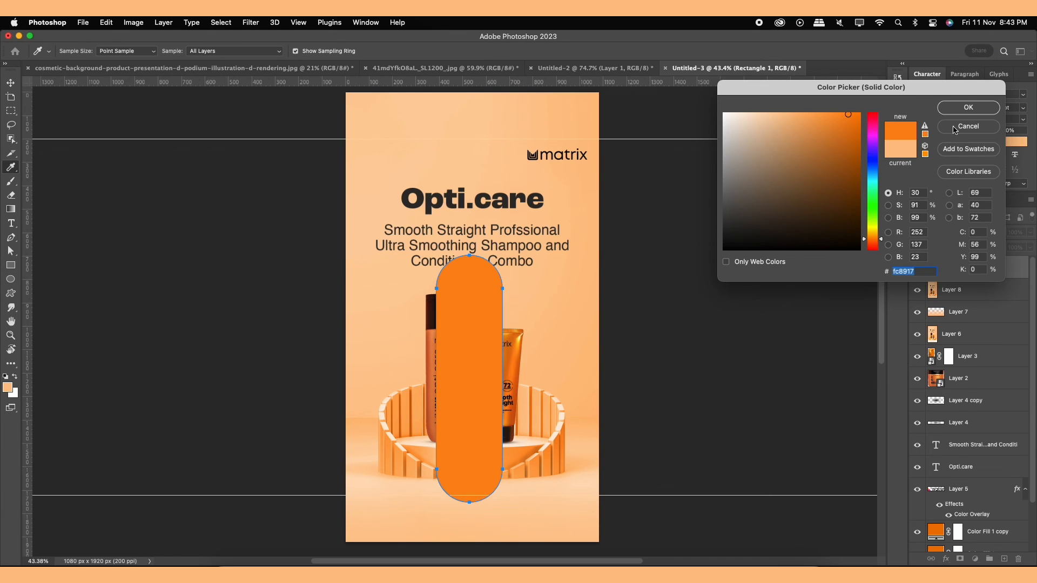
left_click(961, 112)
- Move the orange rounded shape over the ad's left edge so only a narrow strip overlaps the canvas
left_click(10, 82)
scroll(578, 269, "down", 1)
left_click_drag(488, 315, 361, 303)
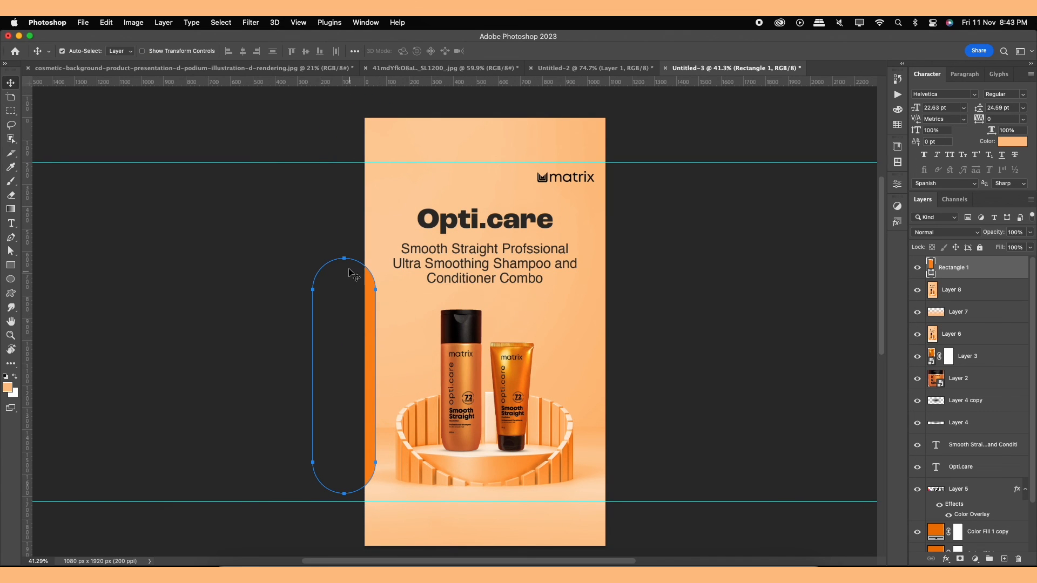
- Stretch the rounded shape vertically to span the full height of the canvas
key("super+t")
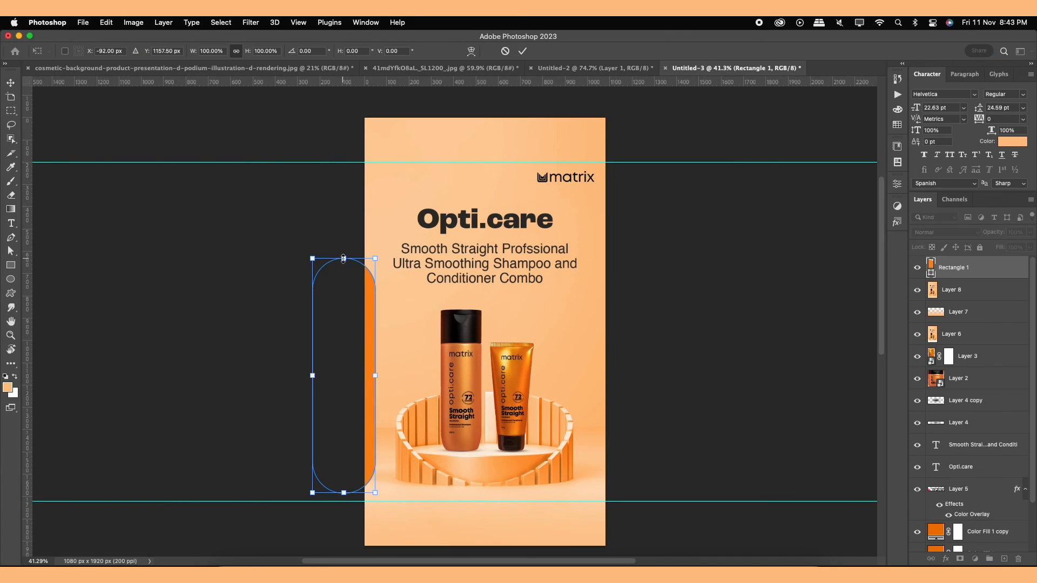
left_click_drag(344, 260, 354, 210)
scroll(399, 278, "down", 2)
left_click_drag(400, 278, 393, 172)
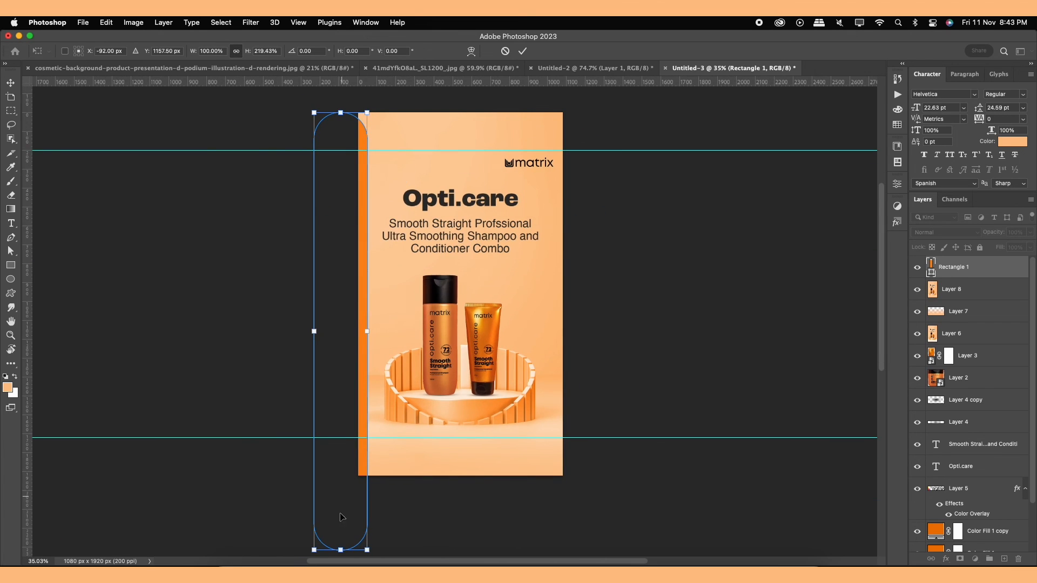
left_click_drag(340, 549, 341, 476)
left_click(522, 51)
scroll(416, 162, "up", 2)
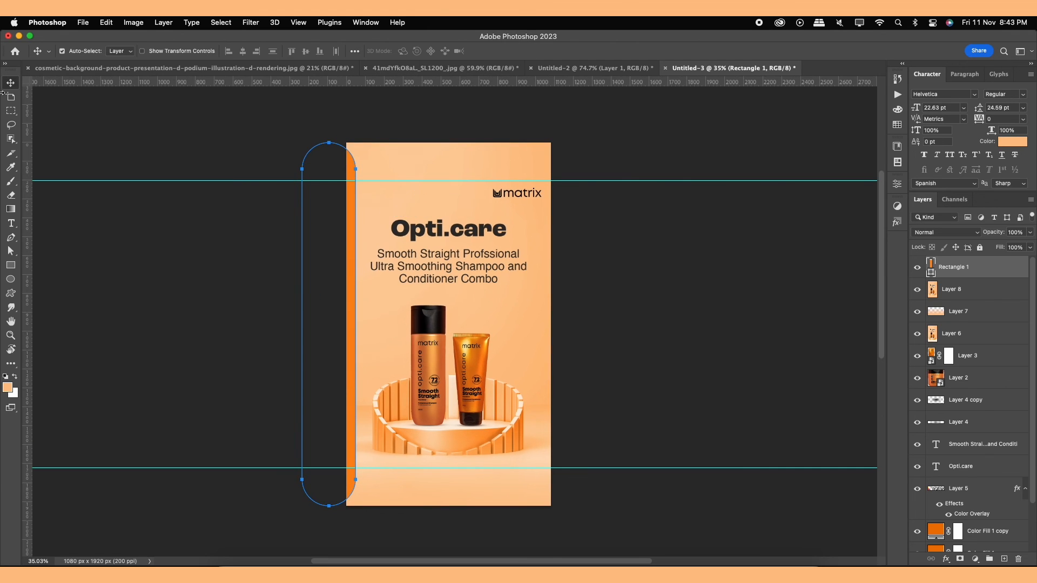
- Shift the orange shape slightly outward and place a copy of it over the ad's right edge as a matching border
left_click(815, 337)
left_click(354, 318)
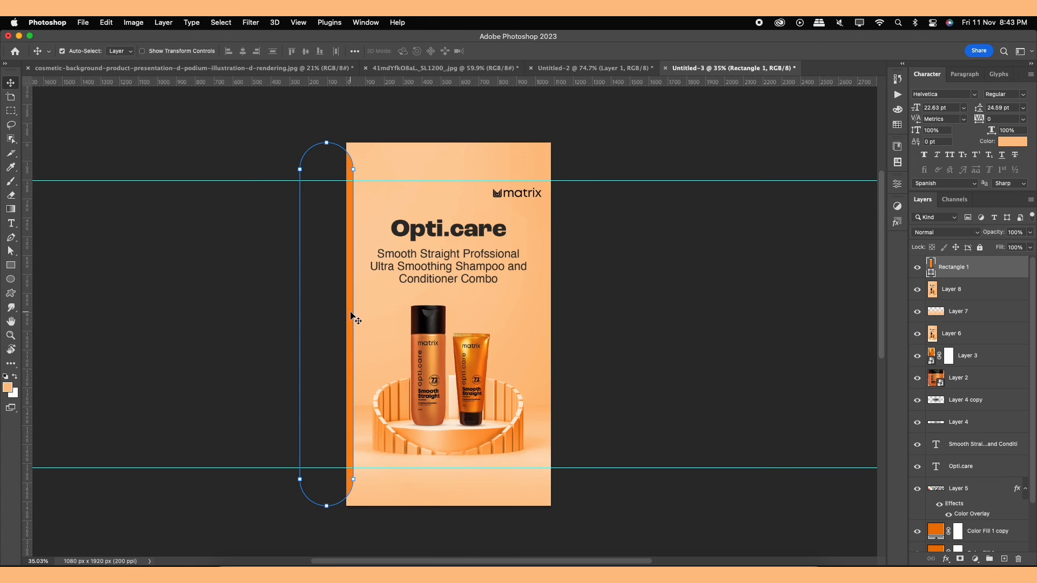
left_click_drag(351, 313, 596, 314)
left_click(616, 268)
scroll(496, 274, "up", 3)
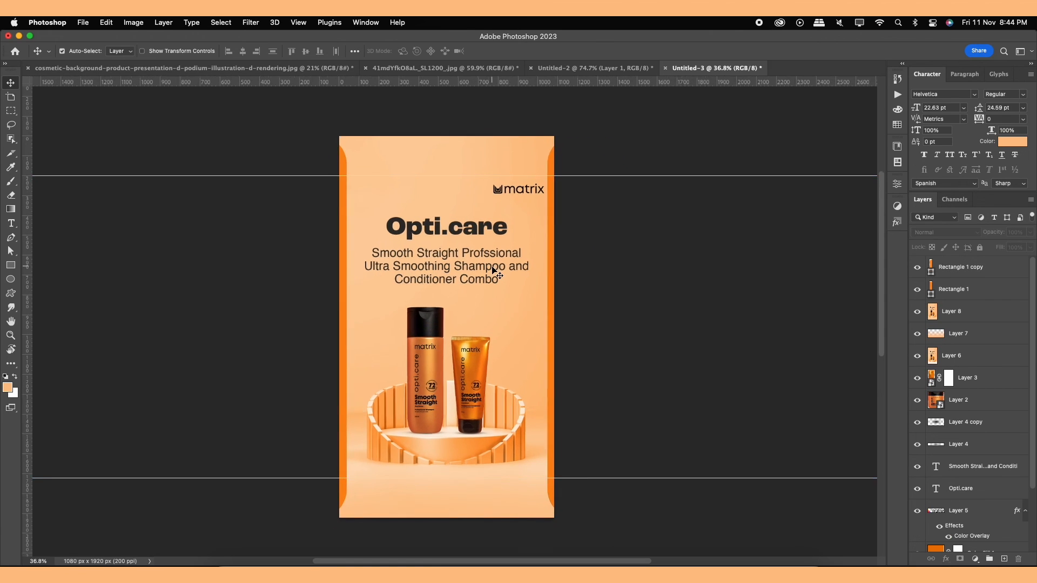
left_click_drag(494, 269, 522, 231)
scroll(495, 231, "up", 1)
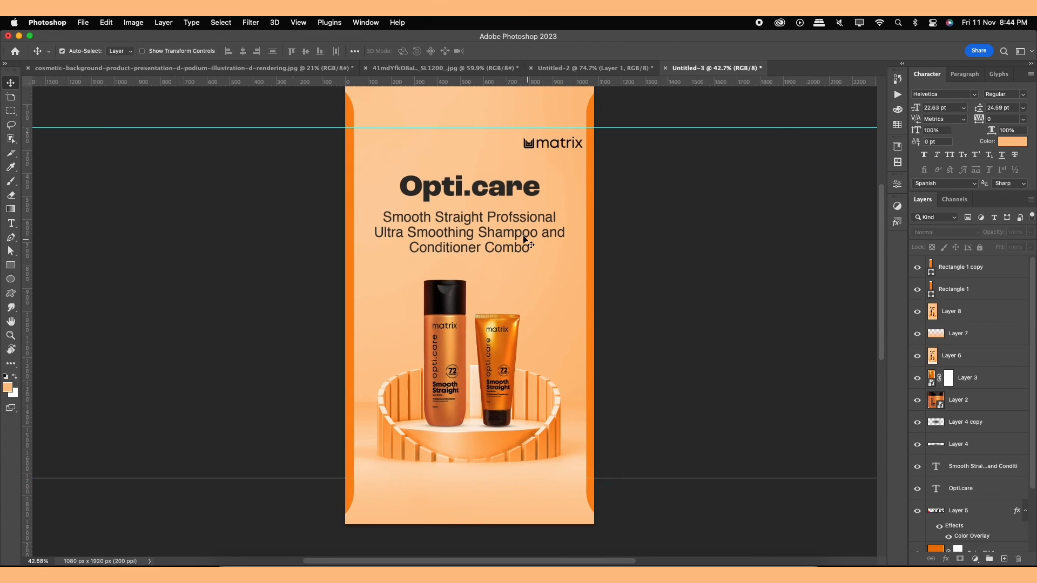
scroll(522, 237, "down", 1)
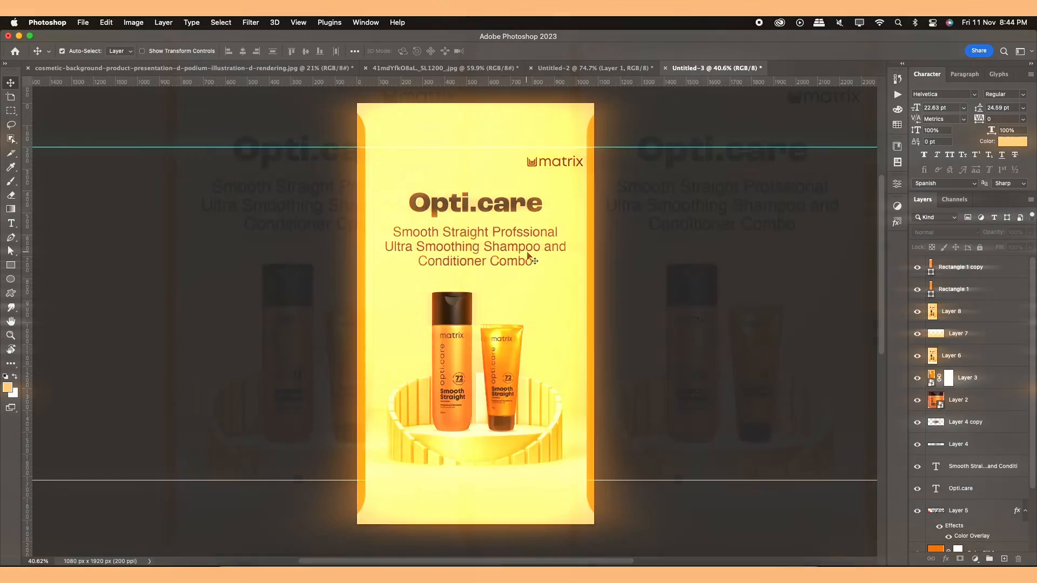